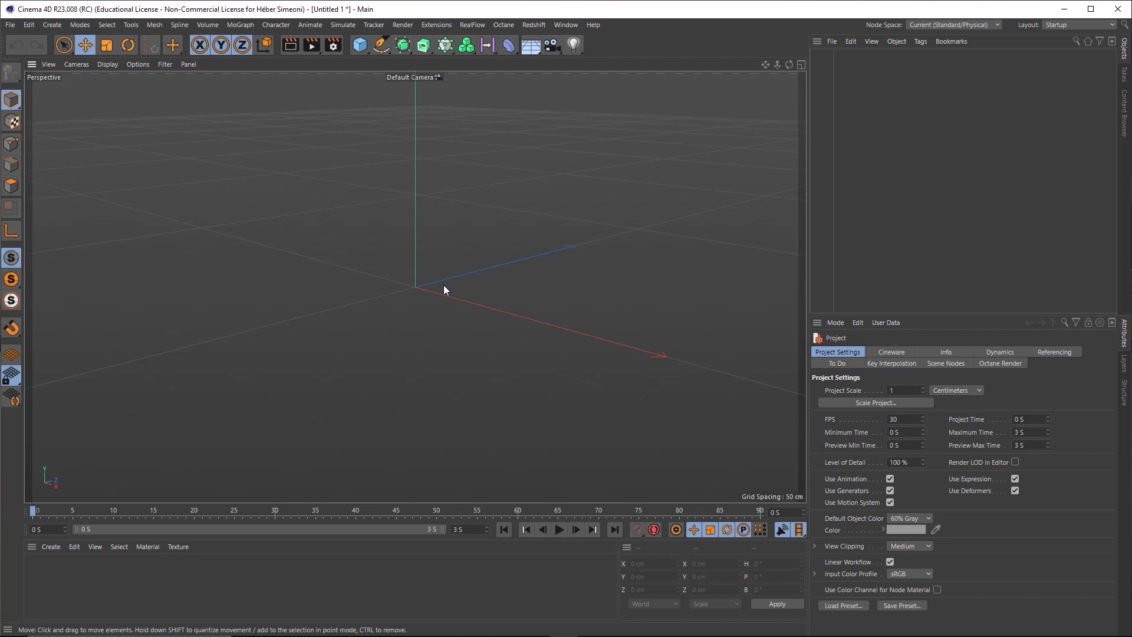
Step: Tear off the Extensions > FumeFX submenu and park the palette at the viewport's top right
{"action": "left_click_drag", "start_coordinate": [416, 283], "coordinate": [407, 274], "text": "alt"}
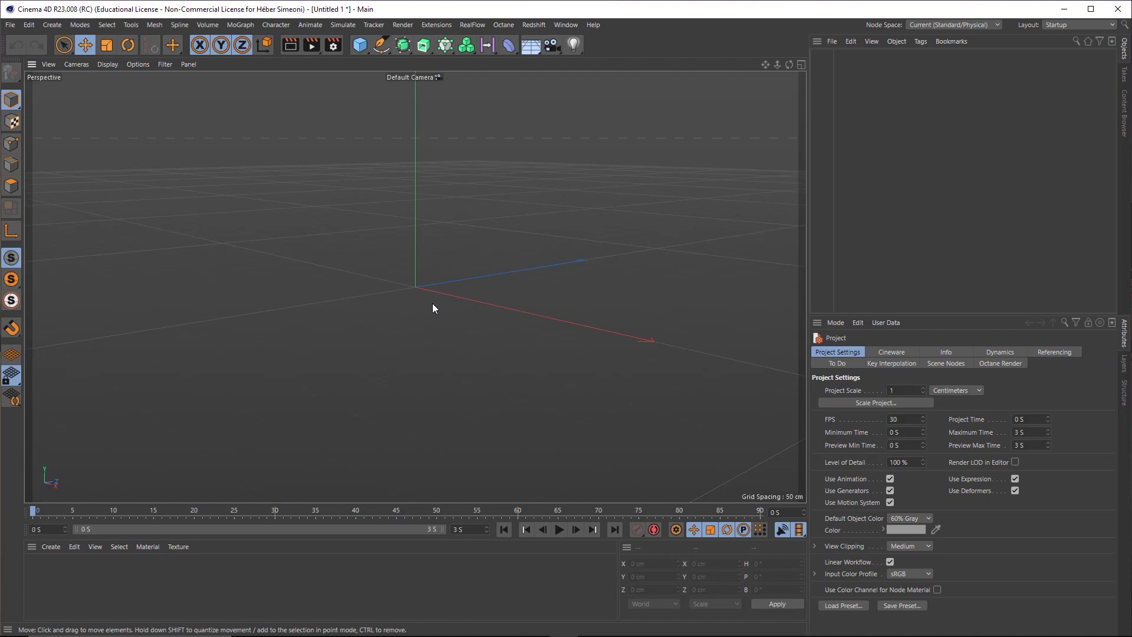
{"action": "left_click_drag", "start_coordinate": [379, 363], "coordinate": [439, 31]}
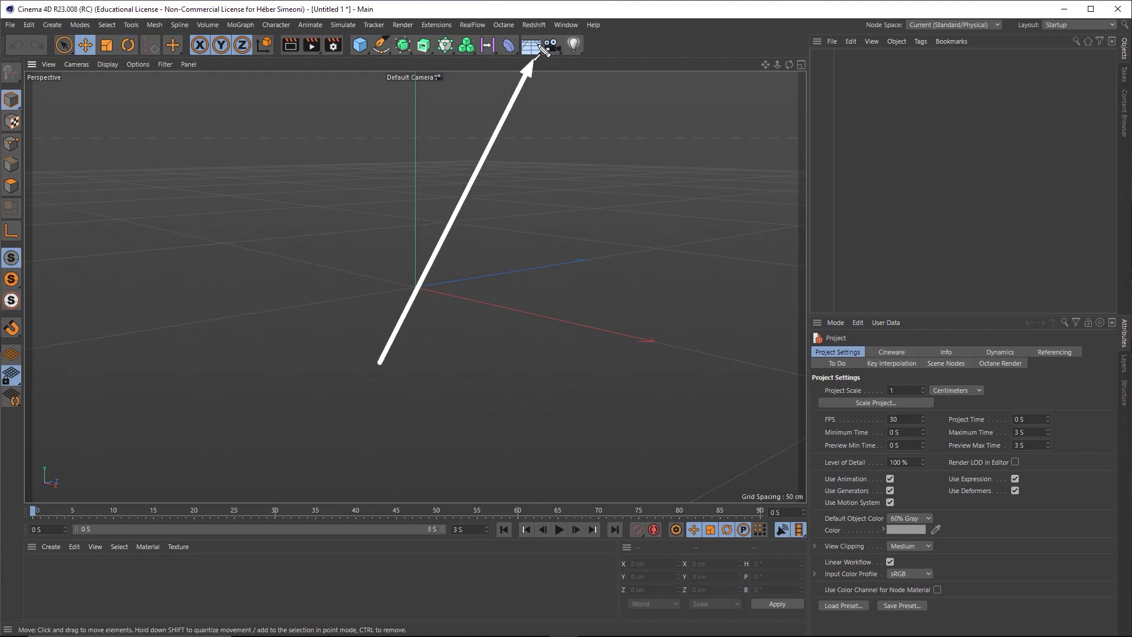
{"action": "left_click", "coordinate": [435, 26]}
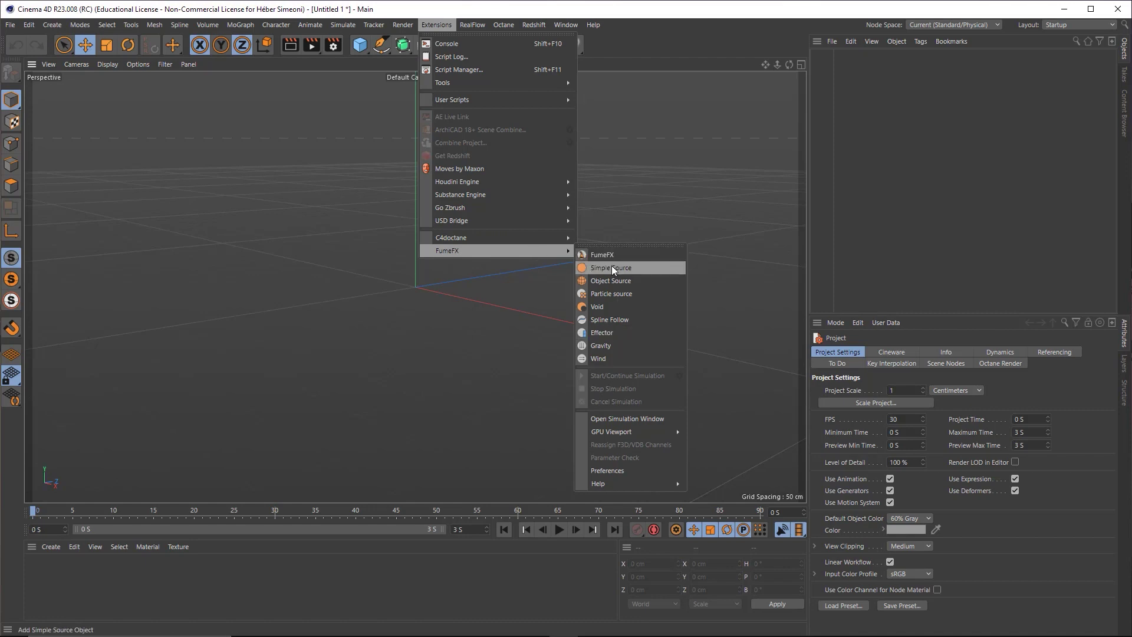
{"action": "mouse_move", "coordinate": [490, 250]}
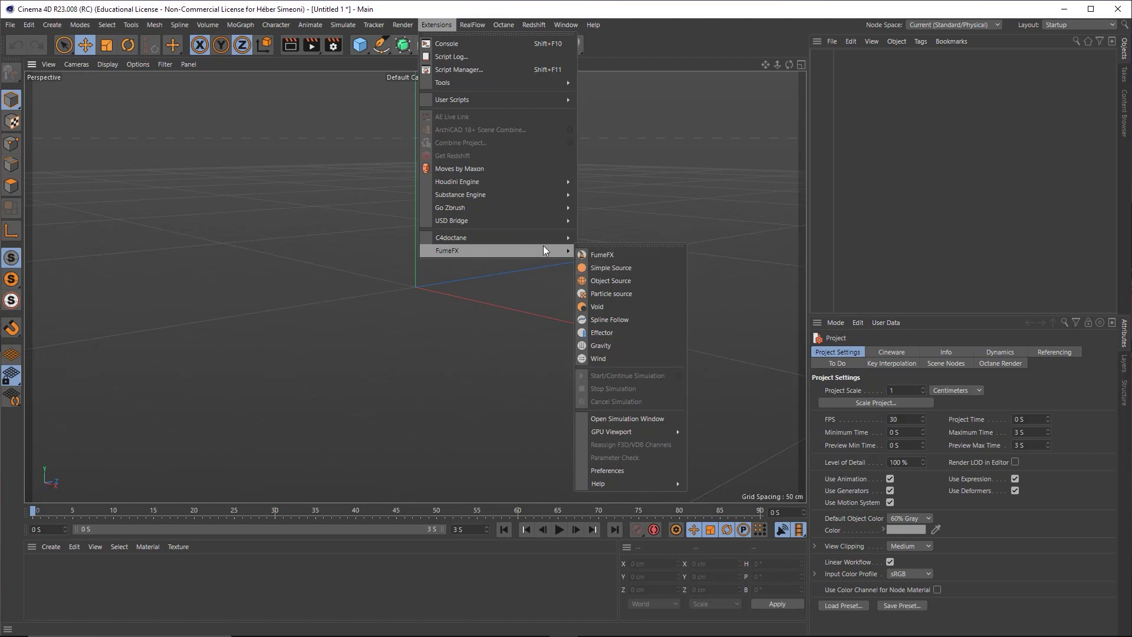
{"action": "left_click", "coordinate": [436, 24]}
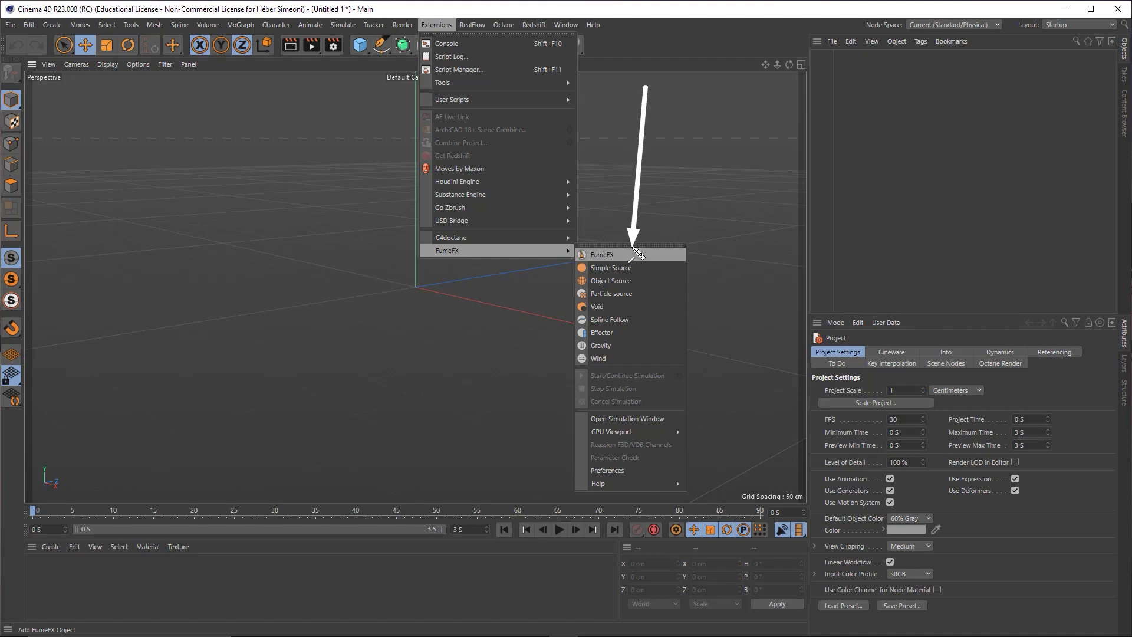
{"action": "left_click", "coordinate": [437, 24]}
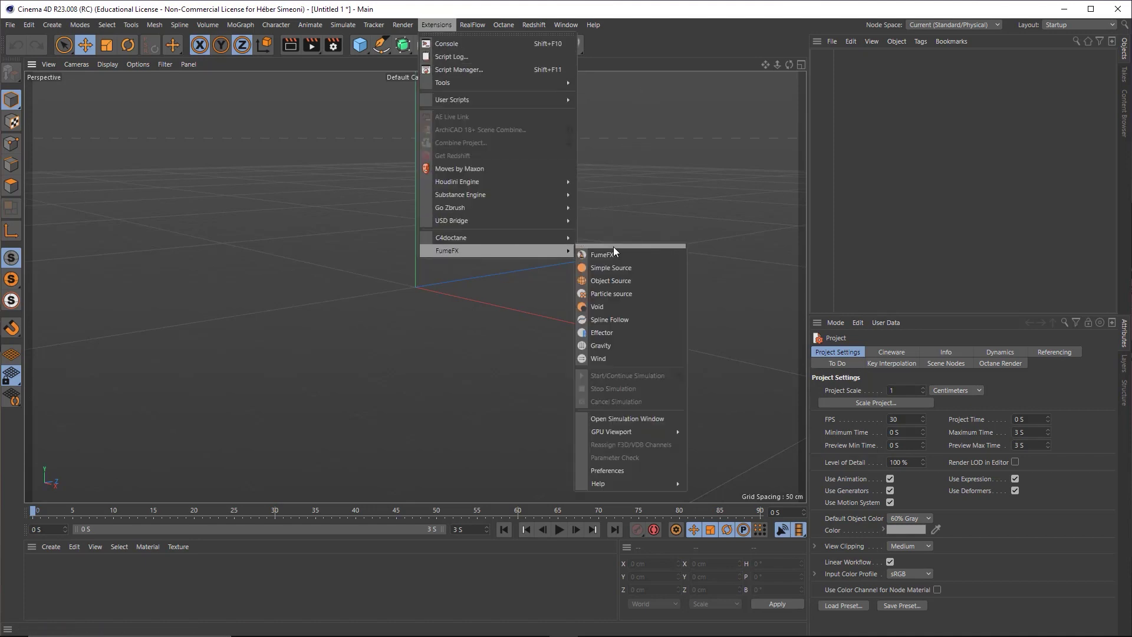
{"action": "left_click", "coordinate": [613, 247]}
{"action": "mouse_move", "coordinate": [614, 242]}
{"action": "left_mouse_down"}
{"action": "mouse_move", "coordinate": [706, 166]}
{"action": "mouse_move", "coordinate": [730, 96]}
{"action": "left_mouse_up"}
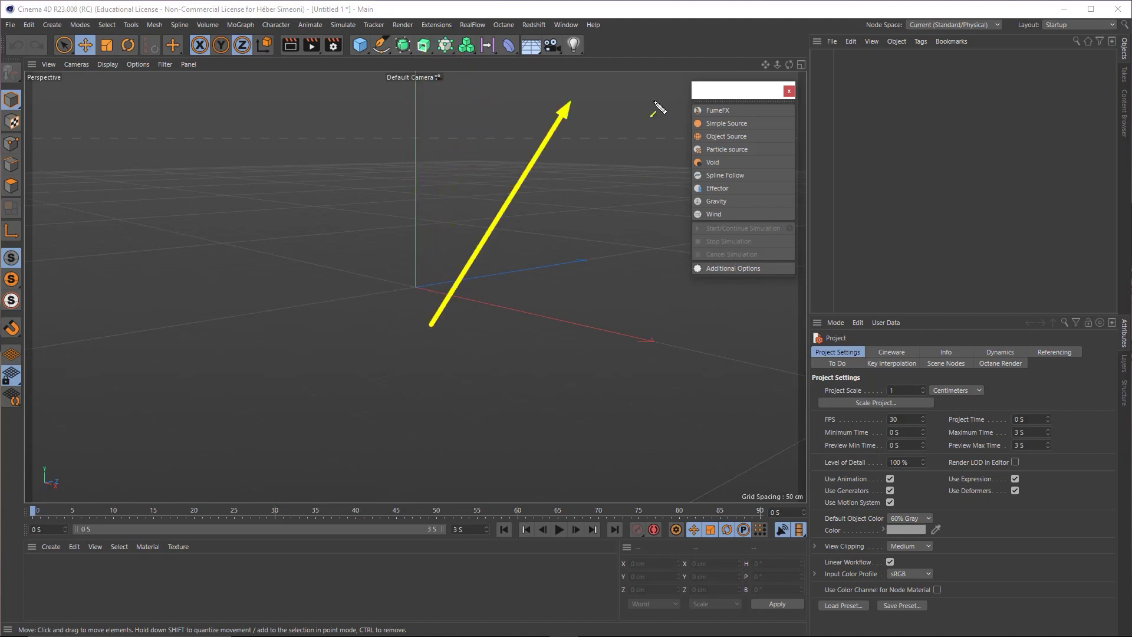
Step: Create a FumeFX simulation container from the floating palette and zoom in on it
{"action": "left_click", "coordinate": [715, 111]}
{"action": "scroll", "coordinate": [434, 267], "scroll_direction": "up", "scroll_amount": 3}
{"action": "scroll", "coordinate": [437, 263], "scroll_direction": "up", "scroll_amount": 3}
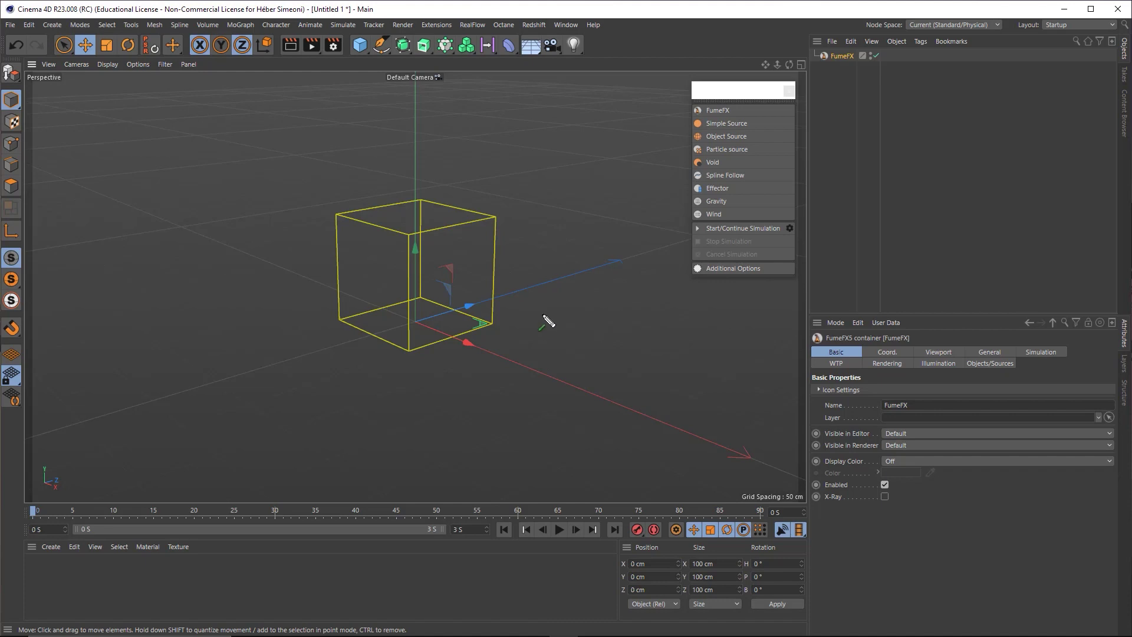
{"action": "left_click_drag", "start_coordinate": [564, 471], "coordinate": [1025, 75]}
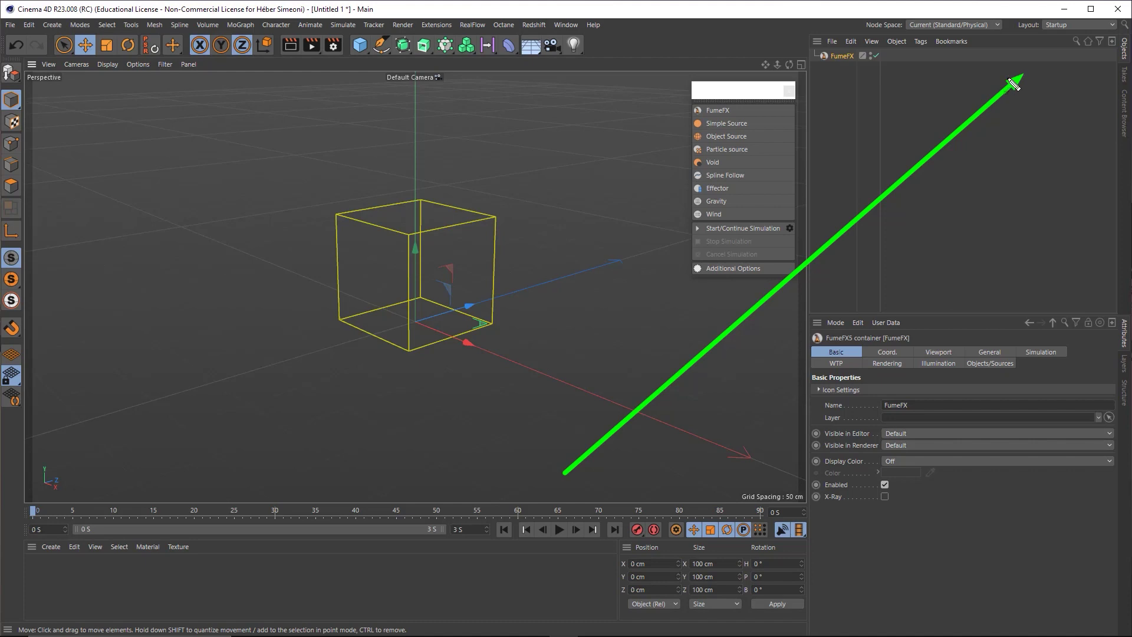
{"action": "left_click_drag", "start_coordinate": [610, 401], "coordinate": [512, 299]}
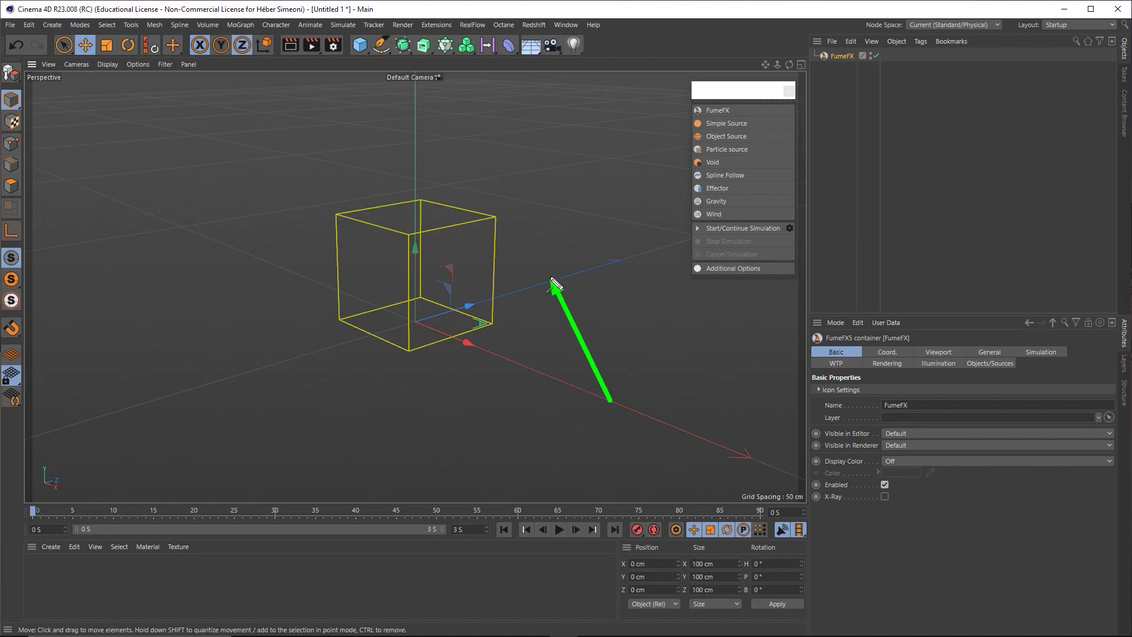
{"action": "left_click_drag", "start_coordinate": [610, 401], "coordinate": [900, 187]}
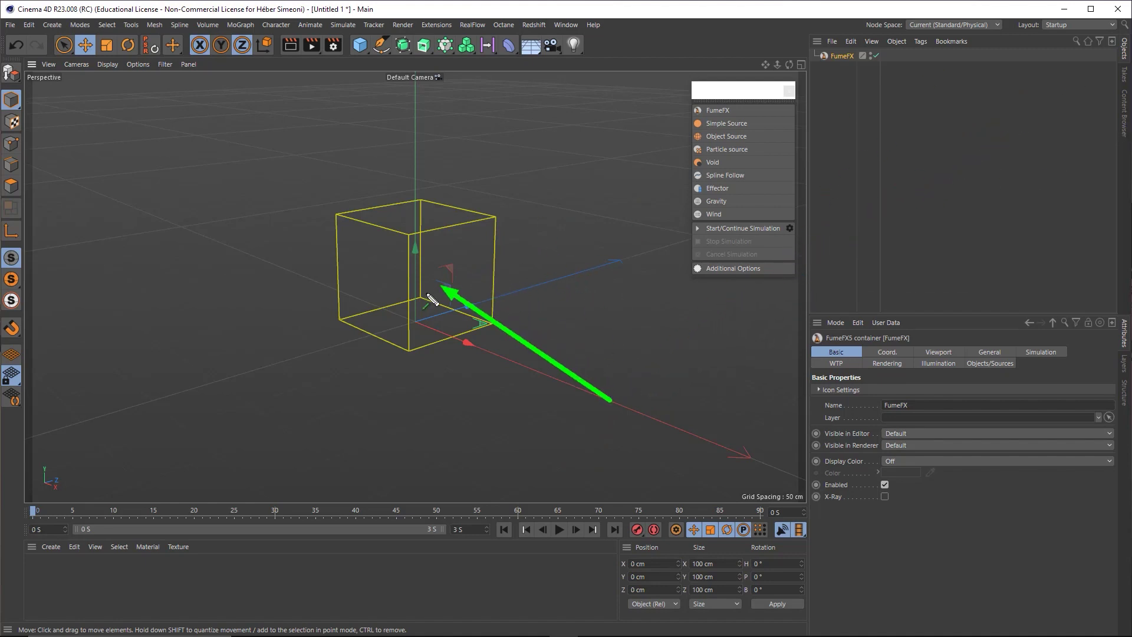
Step: Orbit and zoom the viewport to frame the container's 100 cm box
{"action": "scroll", "coordinate": [448, 283], "scroll_direction": "up", "scroll_amount": 5}
{"action": "scroll", "coordinate": [454, 289], "scroll_direction": "down", "scroll_amount": 5}
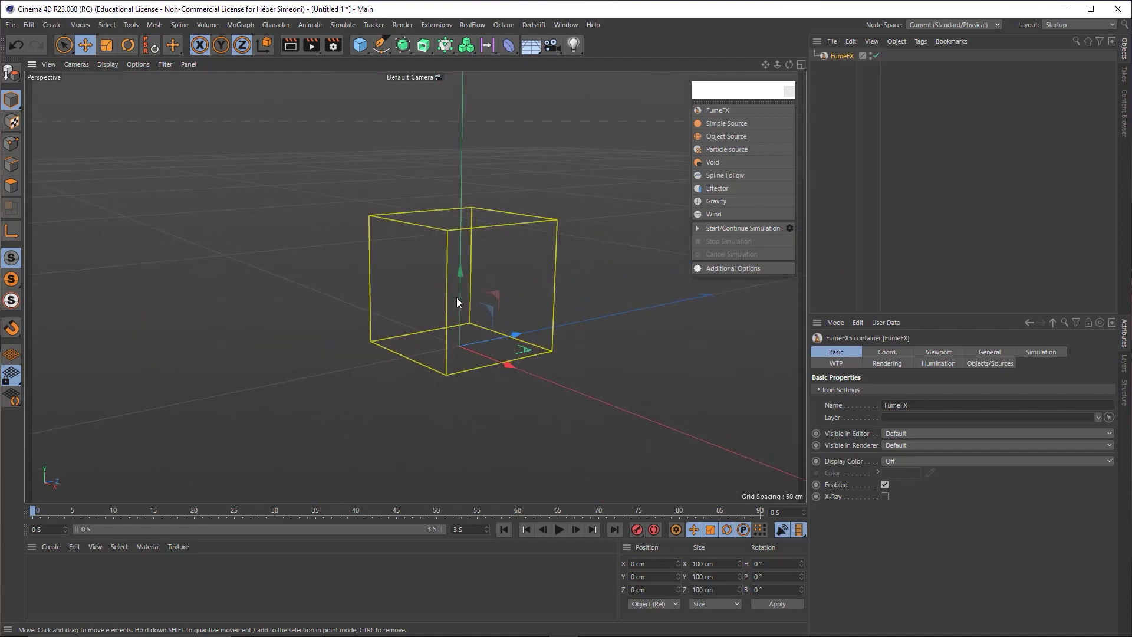
{"action": "left_click_drag", "start_coordinate": [442, 306], "coordinate": [446, 299], "text": "alt"}
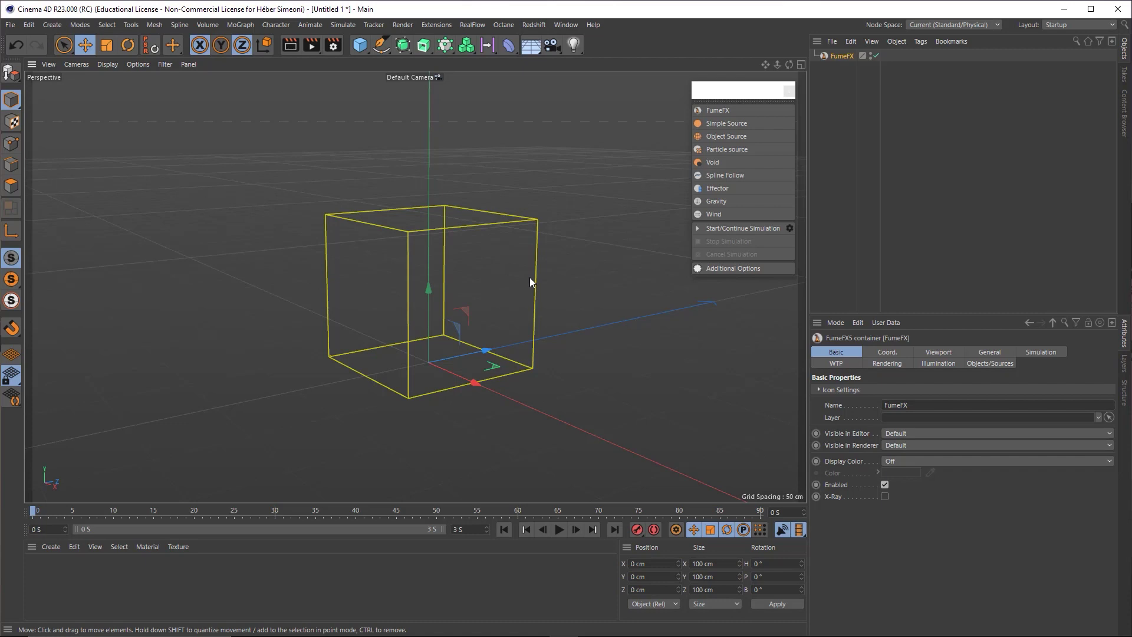
{"action": "right_click_drag", "start_coordinate": [466, 310], "coordinate": [38, 464], "text": "alt"}
{"action": "mouse_move", "coordinate": [465, 308]}
{"action": "right_mouse_down", "text": "alt"}
{"action": "mouse_move", "coordinate": [673, 289]}
{"action": "mouse_move", "coordinate": [398, 316]}
{"action": "mouse_move", "coordinate": [507, 300]}
{"action": "mouse_move", "coordinate": [496, 330]}
{"action": "right_mouse_up", "text": "alt"}
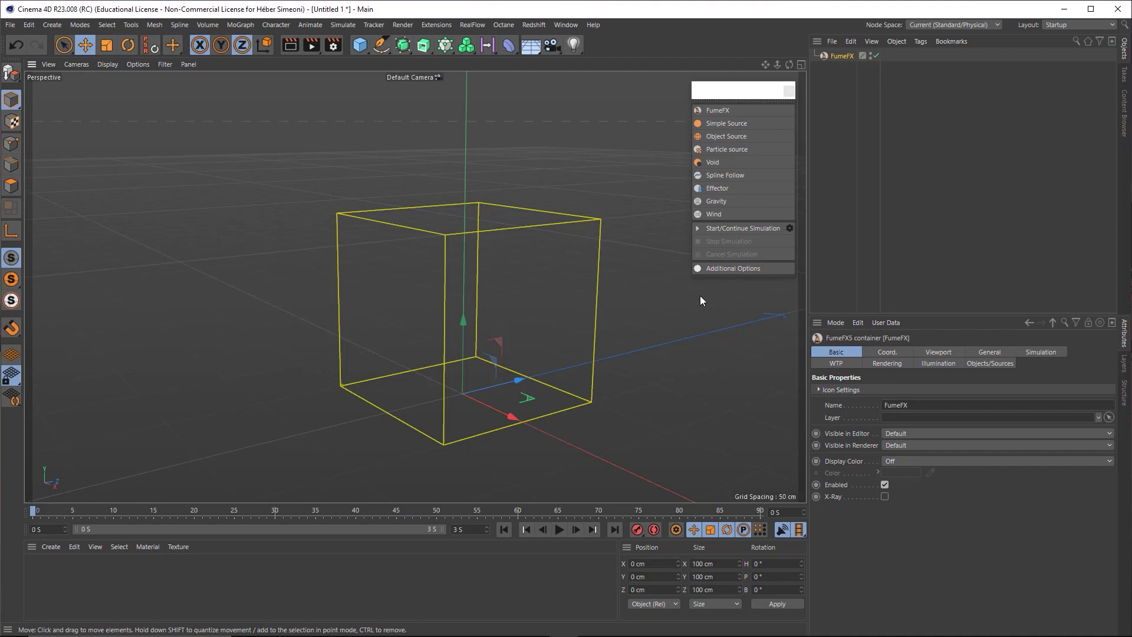
{"action": "mouse_move", "coordinate": [451, 310]}
{"action": "left_mouse_down", "text": "alt"}
{"action": "mouse_move", "coordinate": [478, 288]}
{"action": "mouse_move", "coordinate": [462, 335]}
{"action": "left_mouse_up", "text": "alt"}
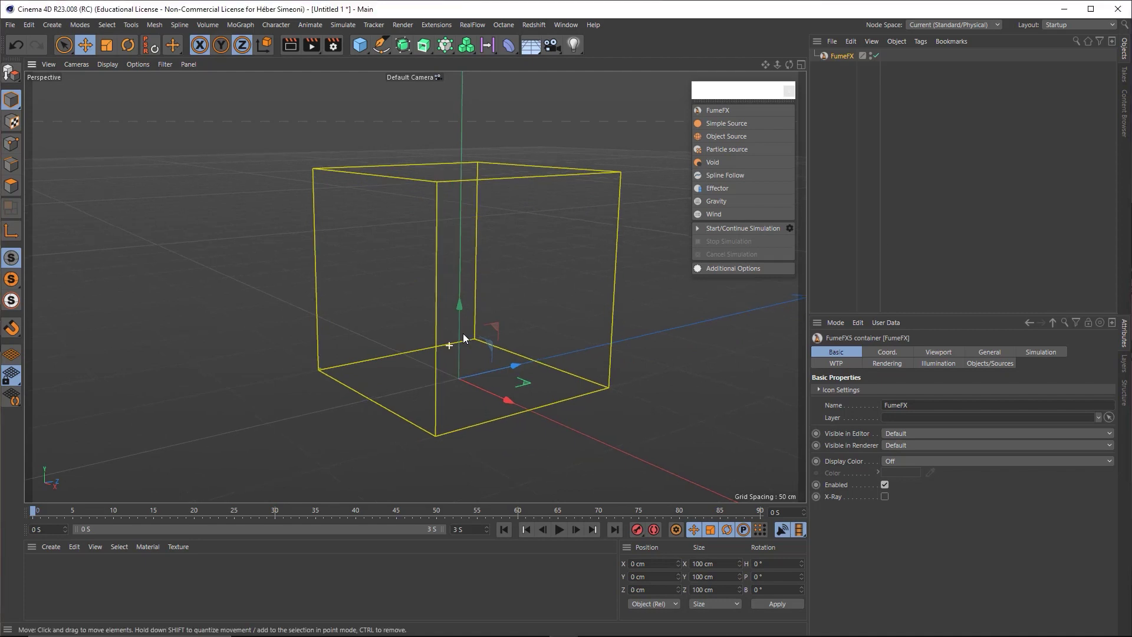
{"action": "scroll", "coordinate": [464, 334], "scroll_direction": "up", "scroll_amount": 2}
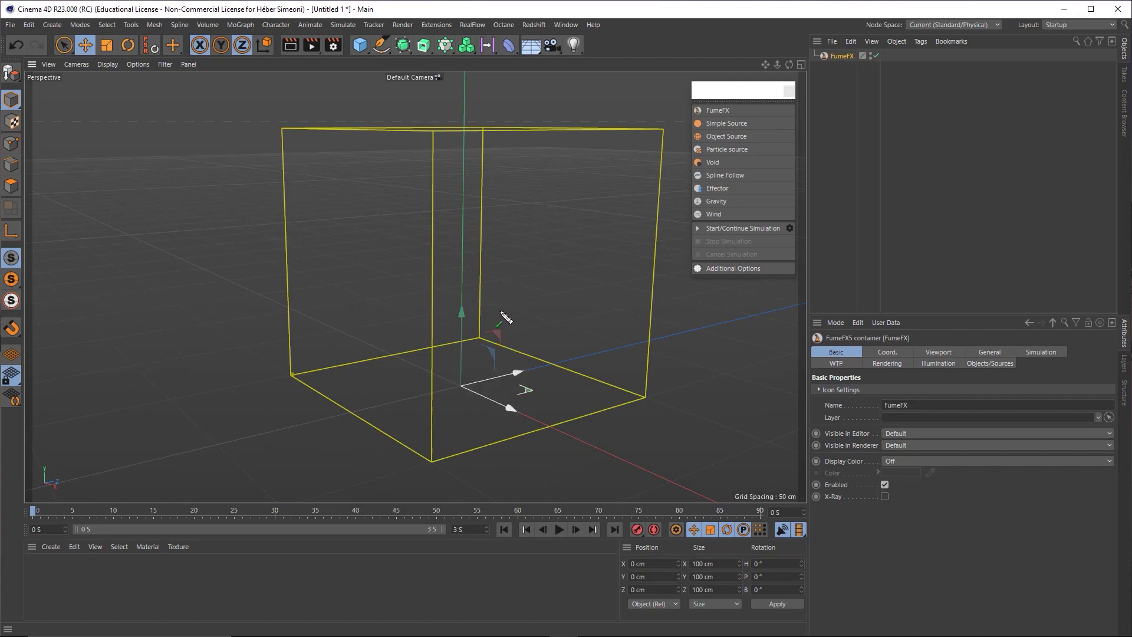
Step: Add a FumeFX Simple Source emitter, a 10 cm sphere at the origin, and orbit around it
{"action": "left_click", "coordinate": [719, 123]}
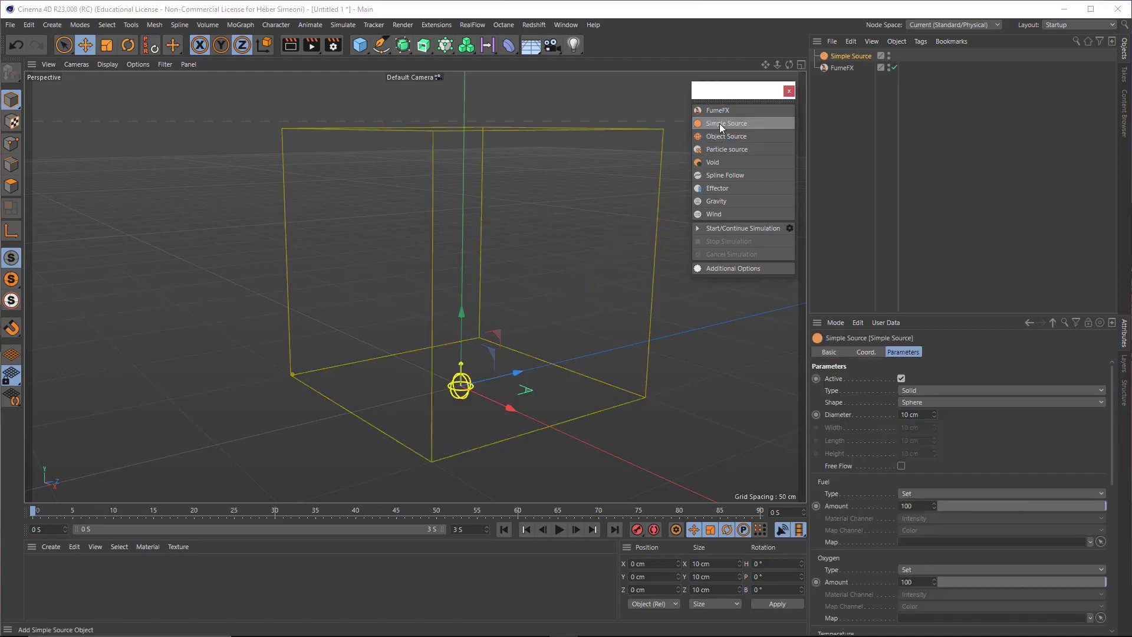
{"action": "left_click_drag", "start_coordinate": [477, 381], "coordinate": [454, 398], "text": "alt"}
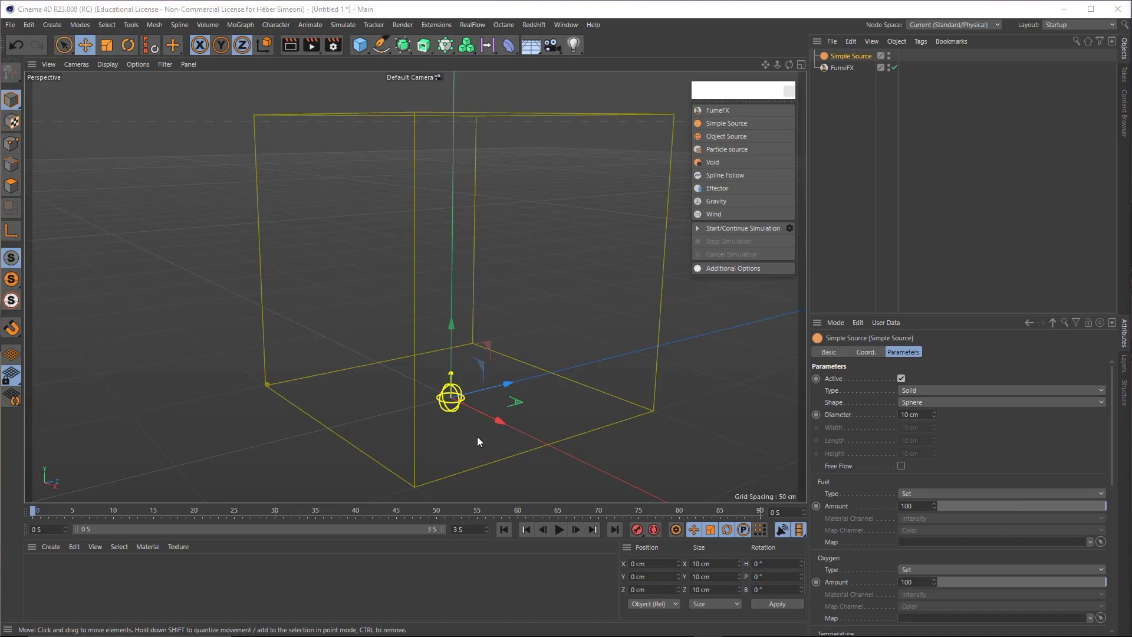
{"action": "mouse_move", "coordinate": [534, 357]}
{"action": "left_mouse_down"}
{"action": "mouse_move", "coordinate": [715, 231]}
{"action": "mouse_move", "coordinate": [762, 233]}
{"action": "left_mouse_up"}
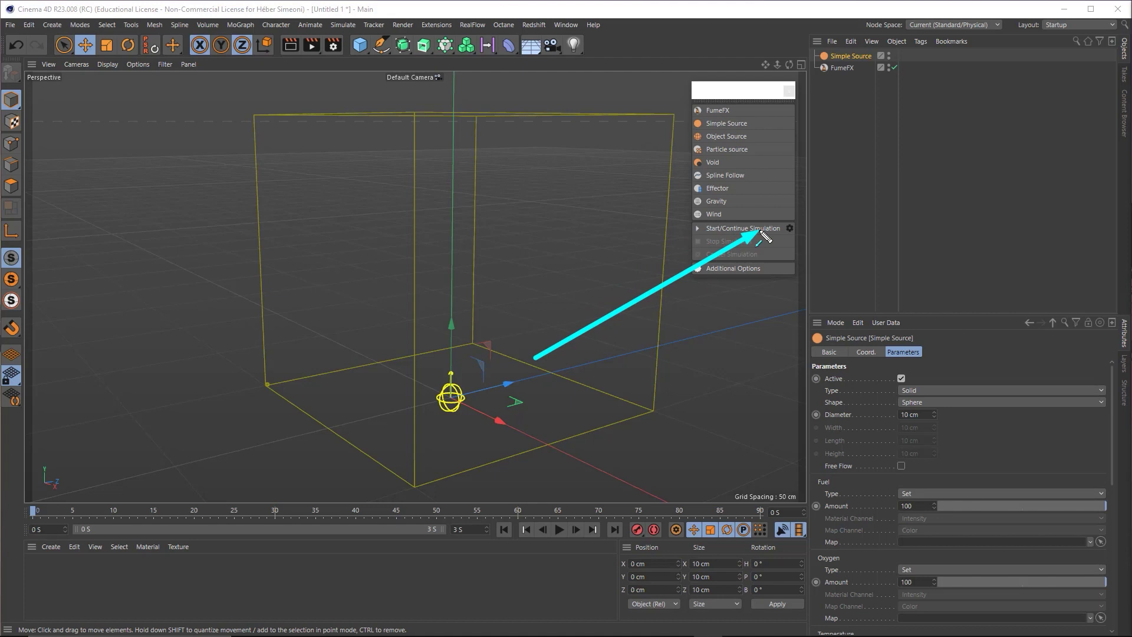
Step: Run the FumeFX simulation to completion, close its progress window and set the timeline to frame 56
{"action": "left_click", "coordinate": [760, 231]}
{"action": "left_click_drag", "start_coordinate": [560, 131], "coordinate": [174, 103]}
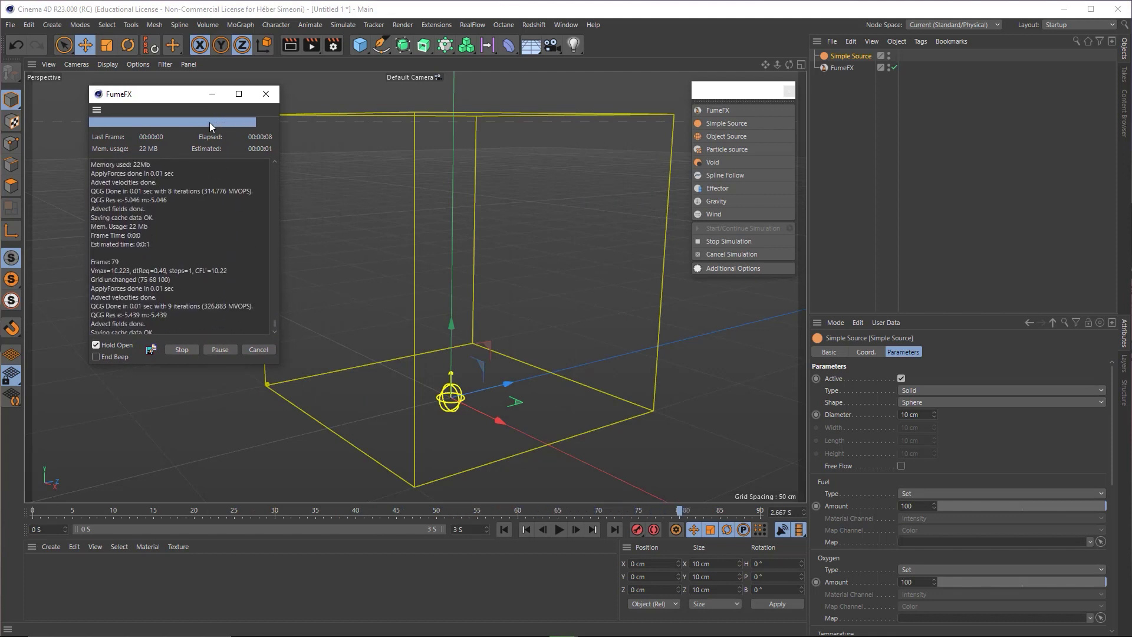
{"action": "left_click_drag", "start_coordinate": [660, 318], "coordinate": [755, 514]}
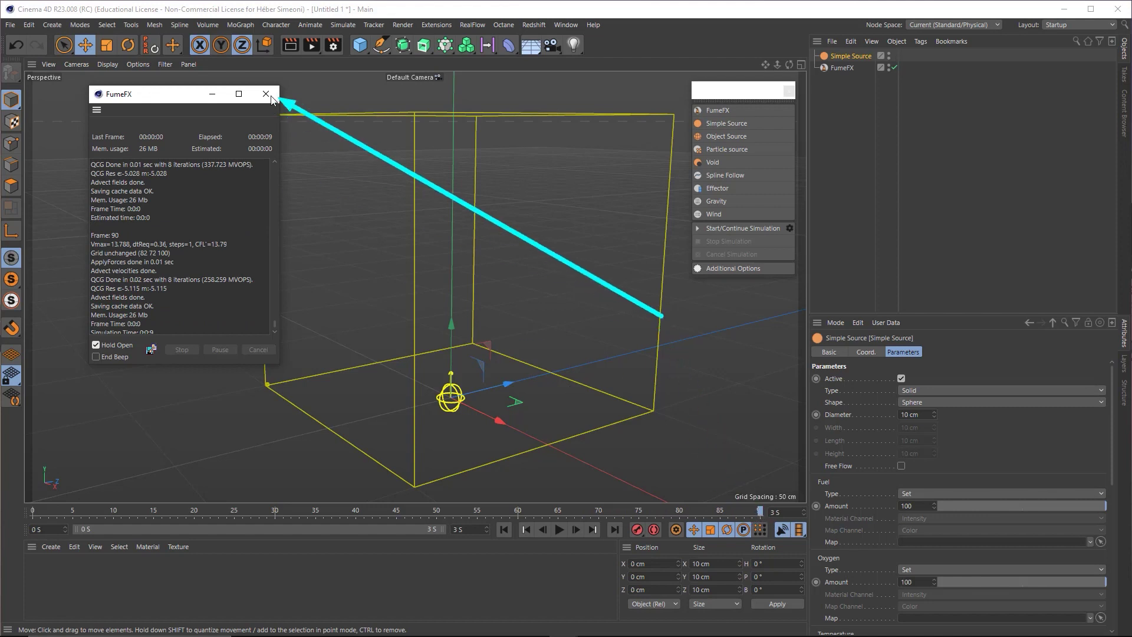
{"action": "left_click", "coordinate": [271, 95]}
{"action": "left_click_drag", "start_coordinate": [688, 370], "coordinate": [753, 511]}
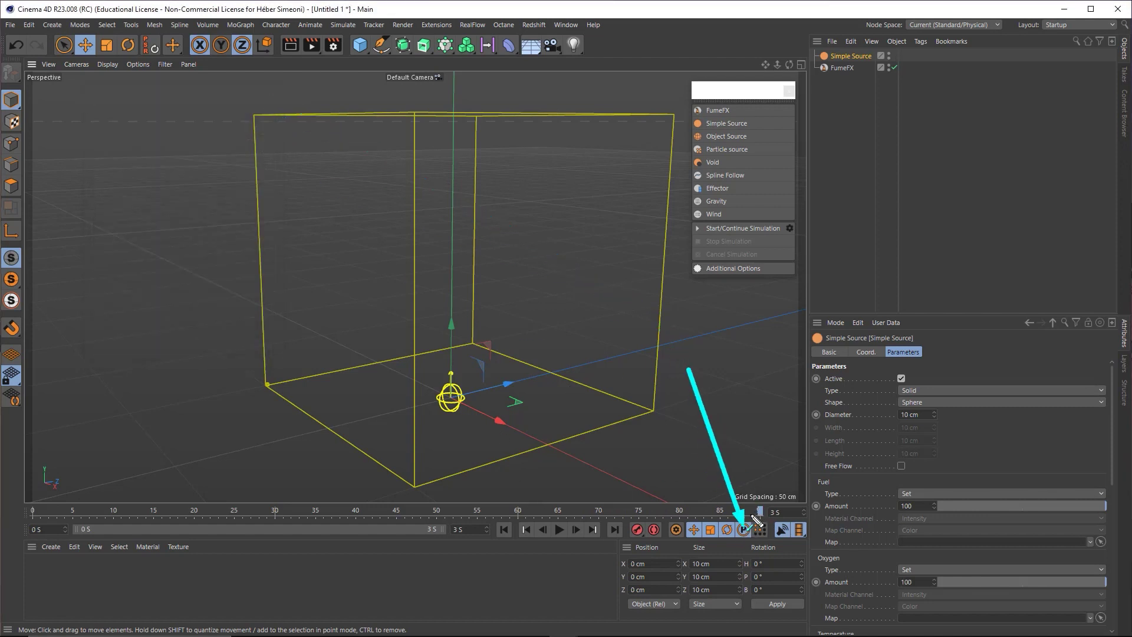
{"action": "left_click", "coordinate": [655, 512]}
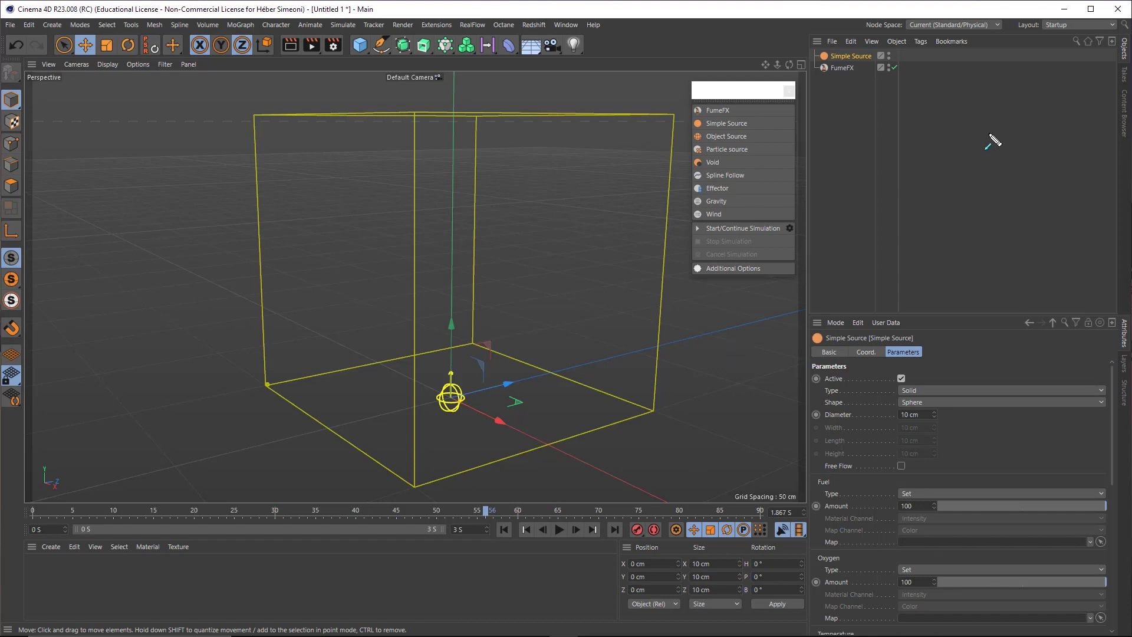
{"action": "mouse_move", "coordinate": [986, 179]}
{"action": "left_mouse_down"}
{"action": "mouse_move", "coordinate": [874, 62]}
{"action": "mouse_move", "coordinate": [843, 77]}
{"action": "left_mouse_up"}
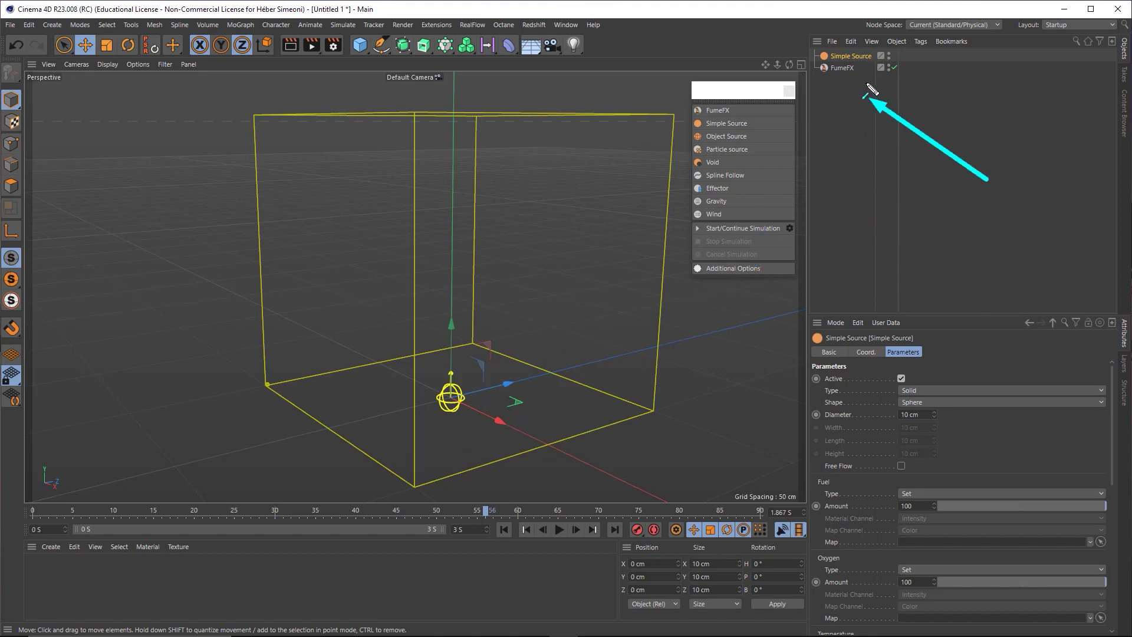
{"action": "left_click", "coordinate": [842, 69]}
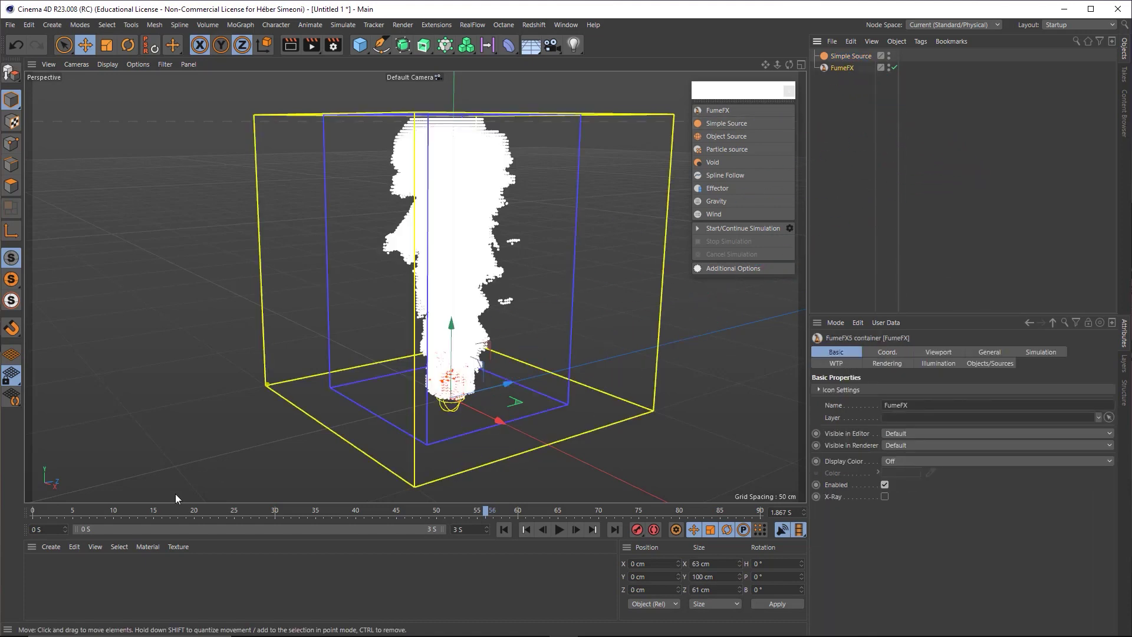
{"action": "left_click_drag", "start_coordinate": [124, 507], "coordinate": [25, 514]}
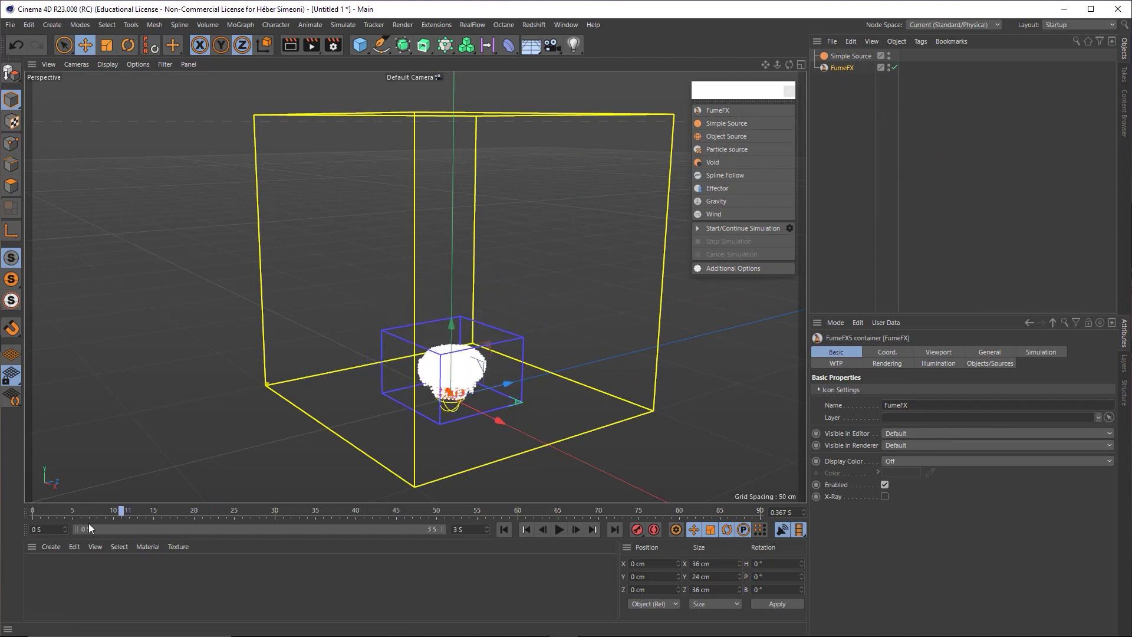
{"action": "key", "text": "F8"}
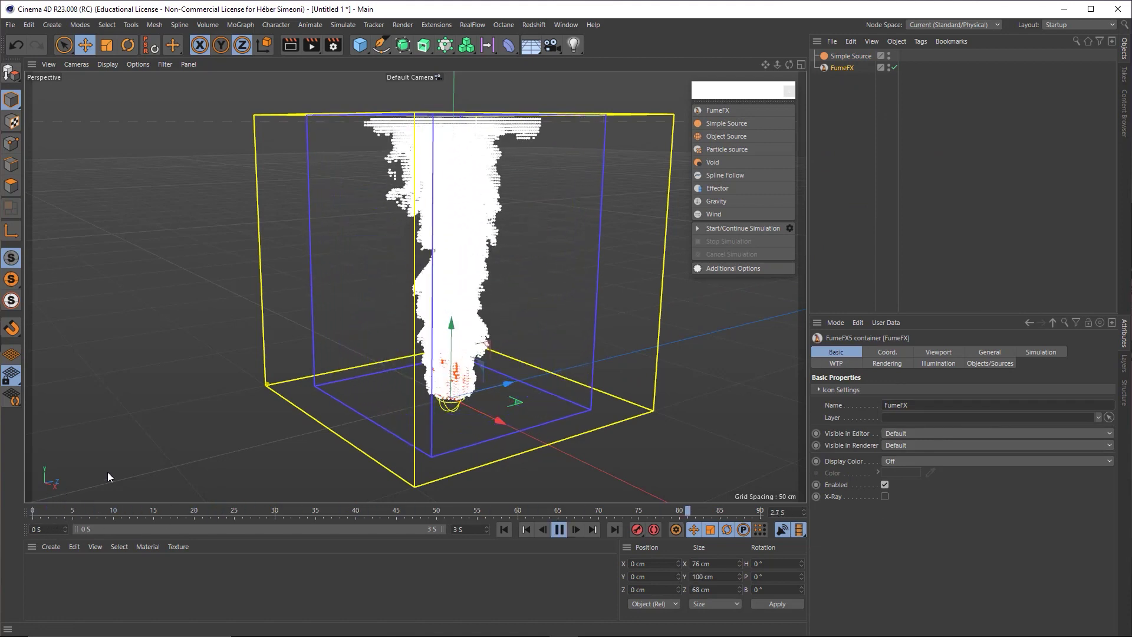
{"action": "scroll", "coordinate": [449, 318], "scroll_direction": "down", "scroll_amount": 2}
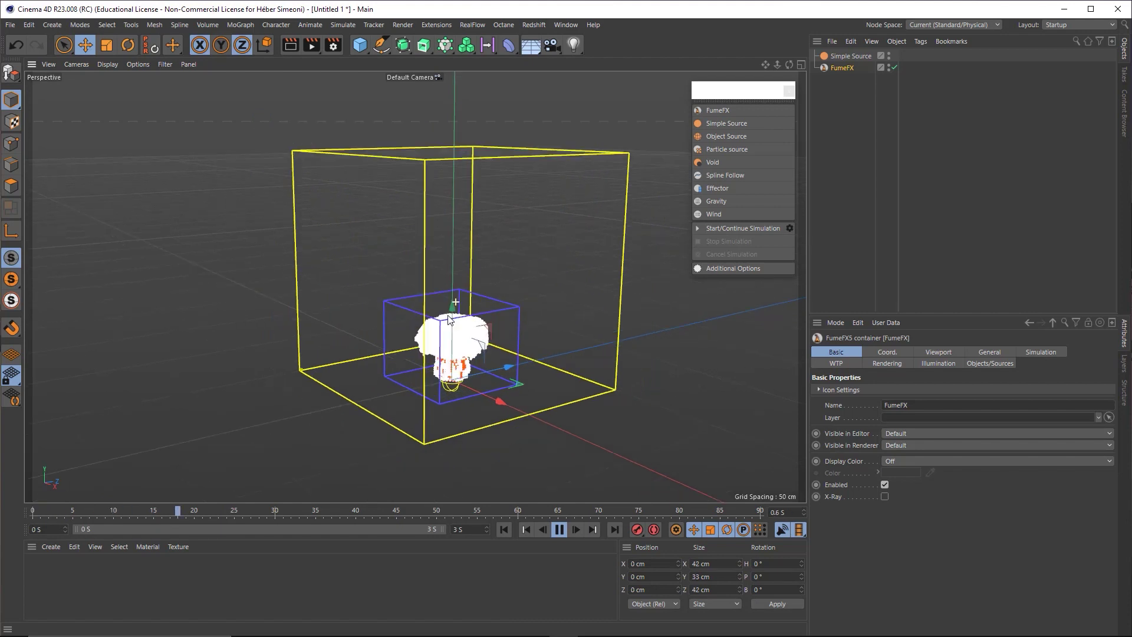
{"action": "left_click", "coordinate": [560, 529]}
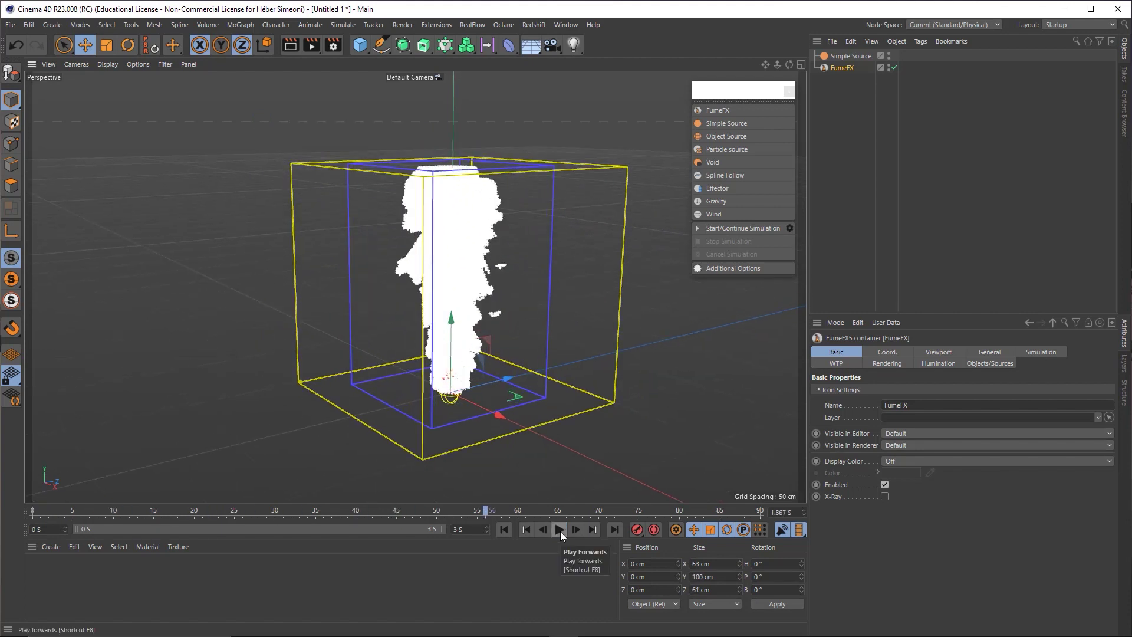
{"action": "mouse_move", "coordinate": [713, 368]}
{"action": "left_mouse_down"}
{"action": "mouse_move", "coordinate": [500, 226]}
{"action": "mouse_move", "coordinate": [498, 203]}
{"action": "mouse_move", "coordinate": [480, 316]}
{"action": "mouse_move", "coordinate": [430, 253]}
{"action": "mouse_move", "coordinate": [442, 262]}
{"action": "mouse_move", "coordinate": [501, 252]}
{"action": "left_mouse_up"}
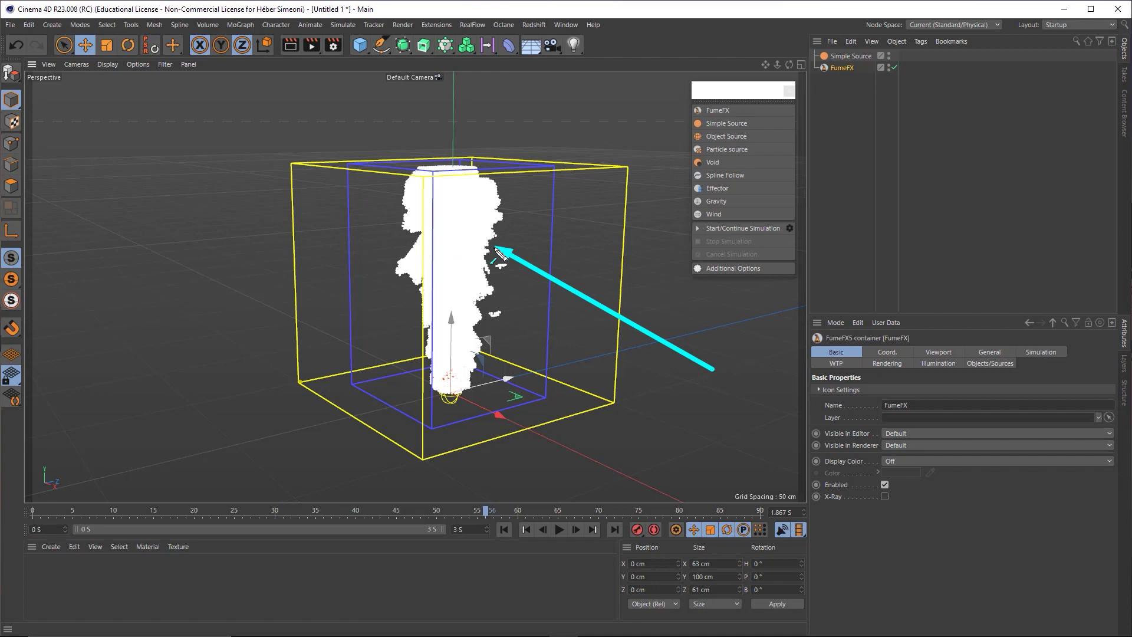
{"action": "mouse_move", "coordinate": [629, 346]}
{"action": "left_mouse_down"}
{"action": "mouse_move", "coordinate": [784, 94]}
{"action": "mouse_move", "coordinate": [849, 71]}
{"action": "mouse_move", "coordinate": [863, 88]}
{"action": "mouse_move", "coordinate": [925, 56]}
{"action": "mouse_move", "coordinate": [1113, 13]}
{"action": "mouse_move", "coordinate": [1124, 341]}
{"action": "mouse_move", "coordinate": [1125, 324]}
{"action": "mouse_move", "coordinate": [719, 101]}
{"action": "mouse_move", "coordinate": [1061, 20]}
{"action": "mouse_move", "coordinate": [1120, 53]}
{"action": "mouse_move", "coordinate": [1125, 353]}
{"action": "mouse_move", "coordinate": [1088, 270]}
{"action": "mouse_move", "coordinate": [945, 355]}
{"action": "left_mouse_up"}
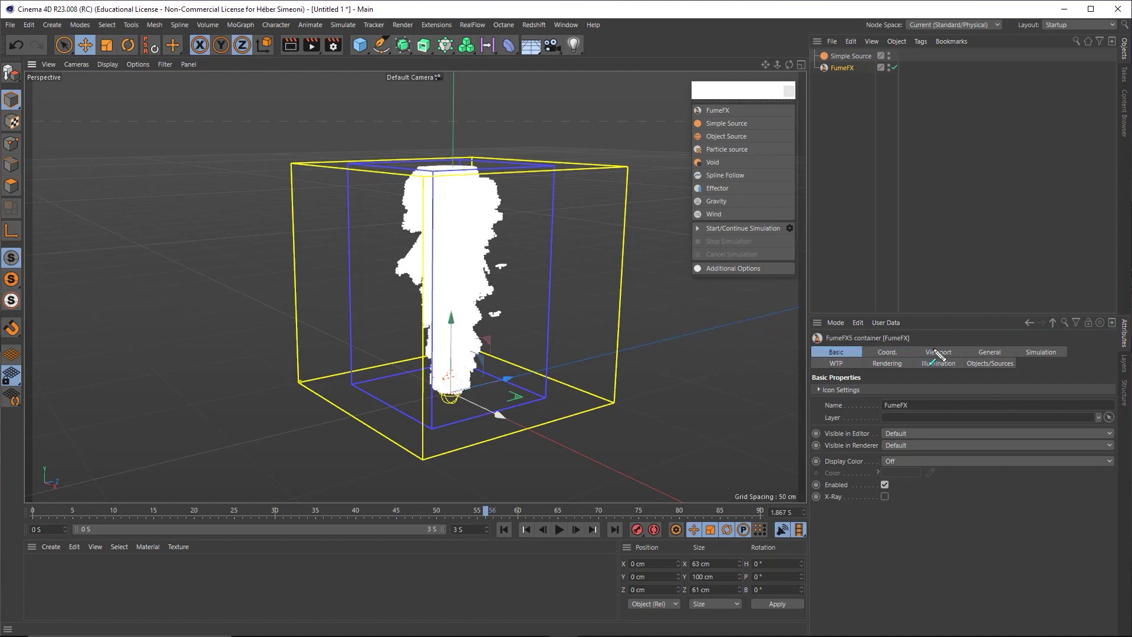
Step: Enable GPU Viewport Preview in the FumeFX container's Viewport settings
{"action": "left_click", "coordinate": [938, 352]}
{"action": "left_click_drag", "start_coordinate": [962, 316], "coordinate": [943, 181]}
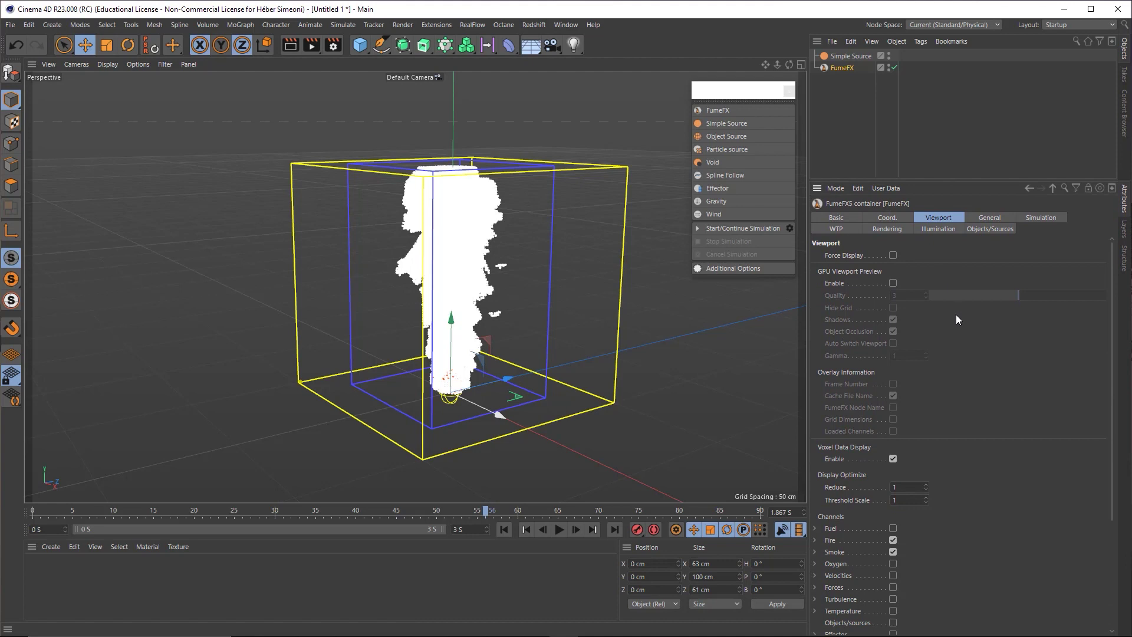
{"action": "left_click_drag", "start_coordinate": [917, 128], "coordinate": [836, 278]}
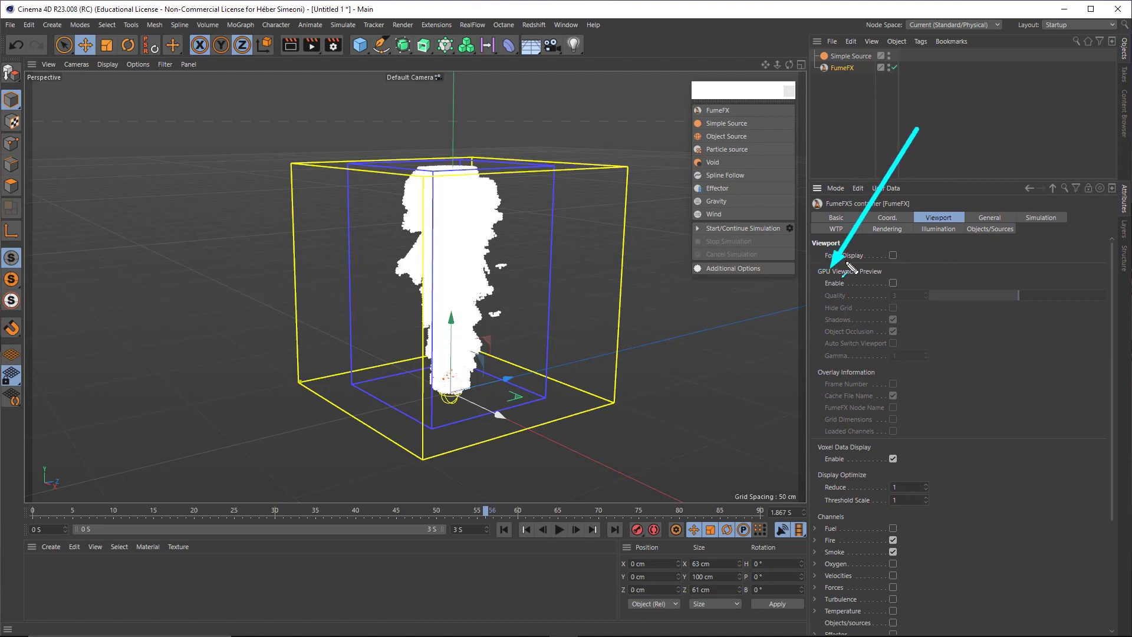
{"action": "left_click_drag", "start_coordinate": [917, 129], "coordinate": [893, 290]}
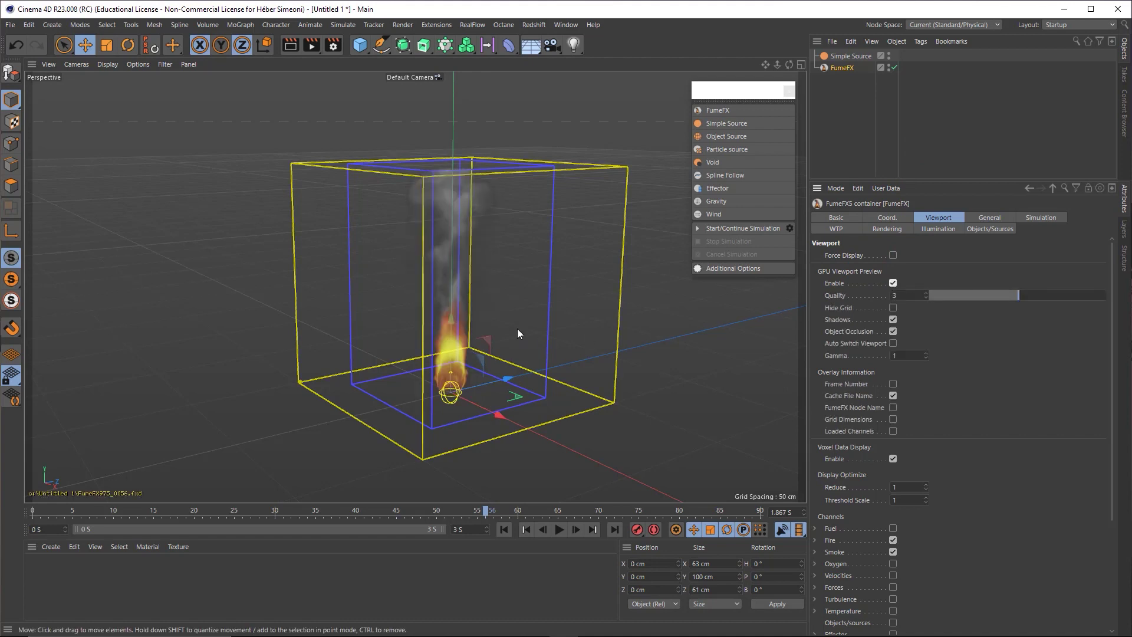
Step: Play back the fire and smoke preview and pause at frame 38
{"action": "left_click", "coordinate": [504, 529]}
{"action": "left_click", "coordinate": [559, 529]}
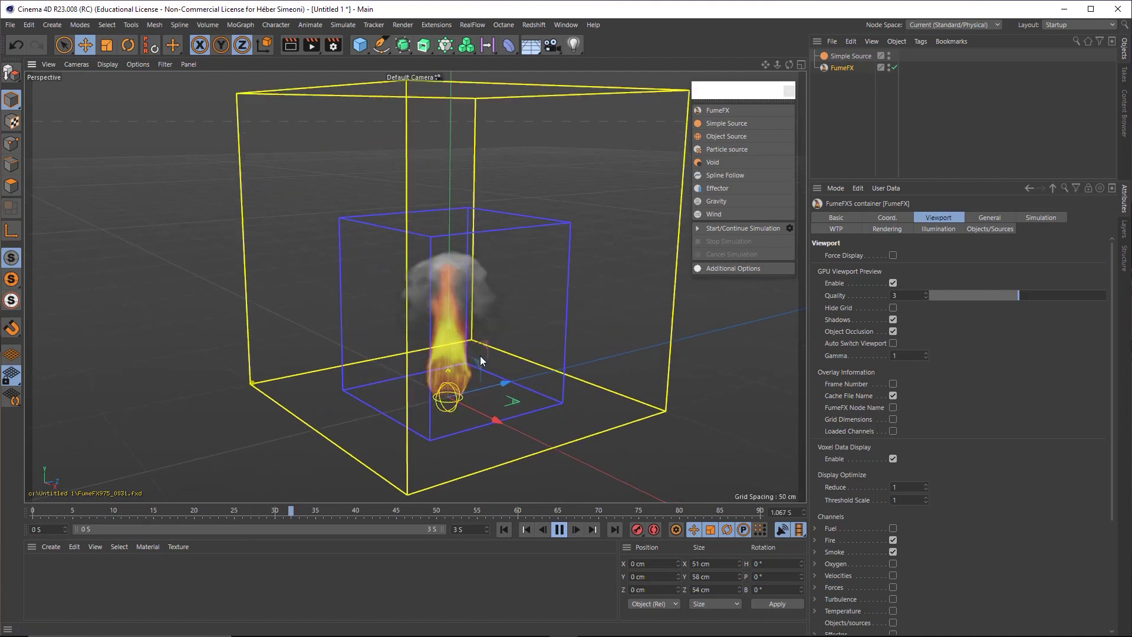
{"action": "left_click", "coordinate": [559, 530]}
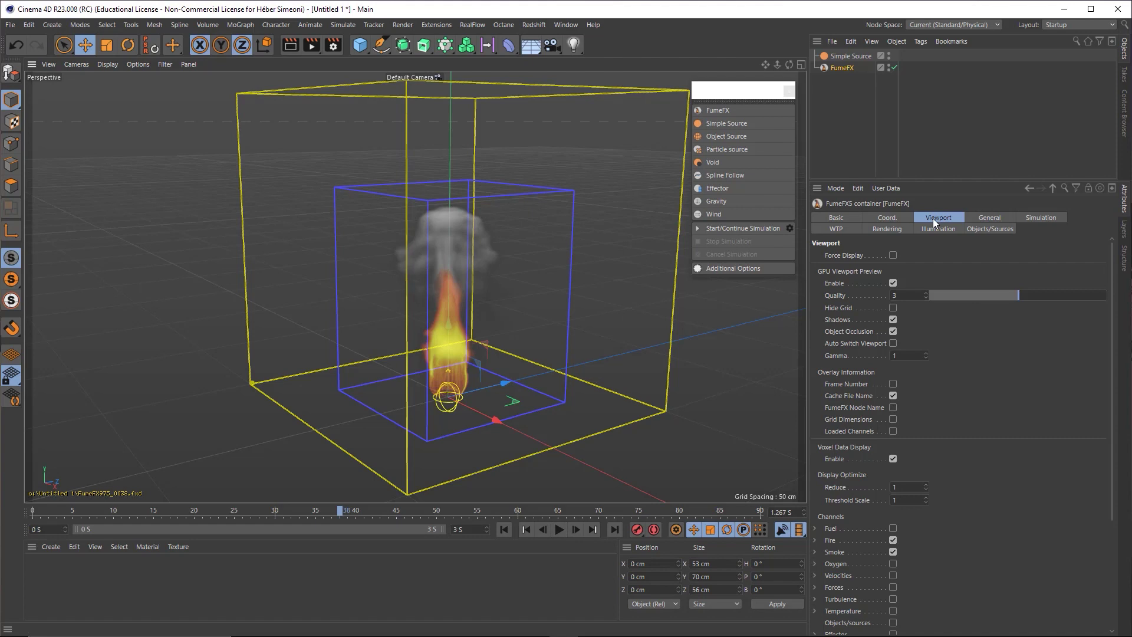
Step: Restart the FumeFX simulation from frame 0 and stop it once frame 50 is cached
{"action": "left_click", "coordinate": [742, 229]}
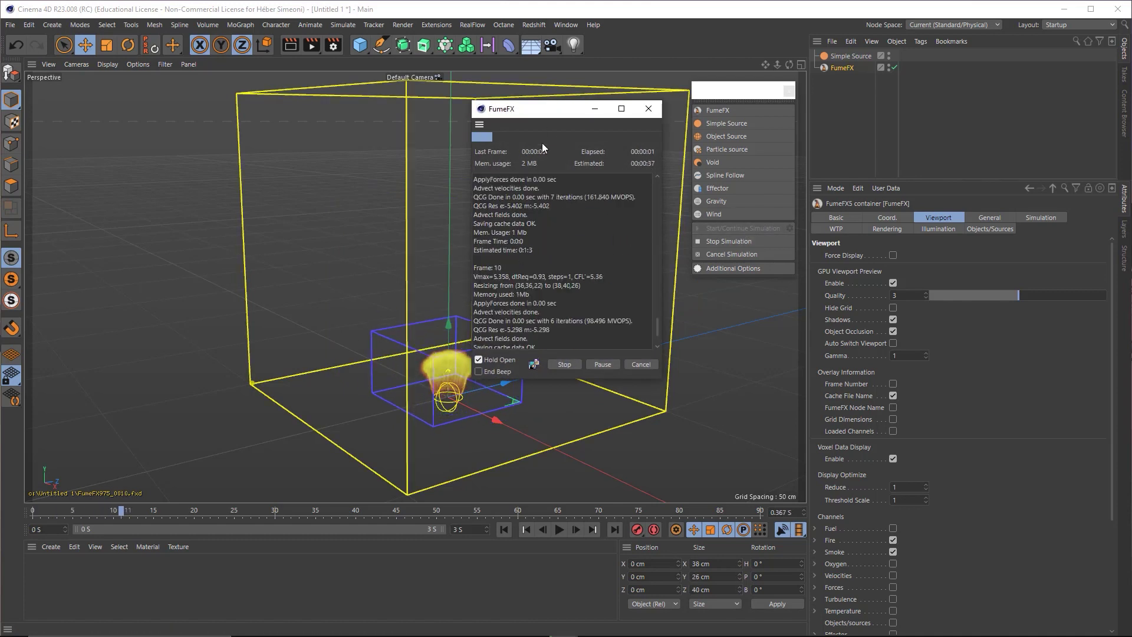
{"action": "left_click_drag", "start_coordinate": [542, 109], "coordinate": [168, 102]}
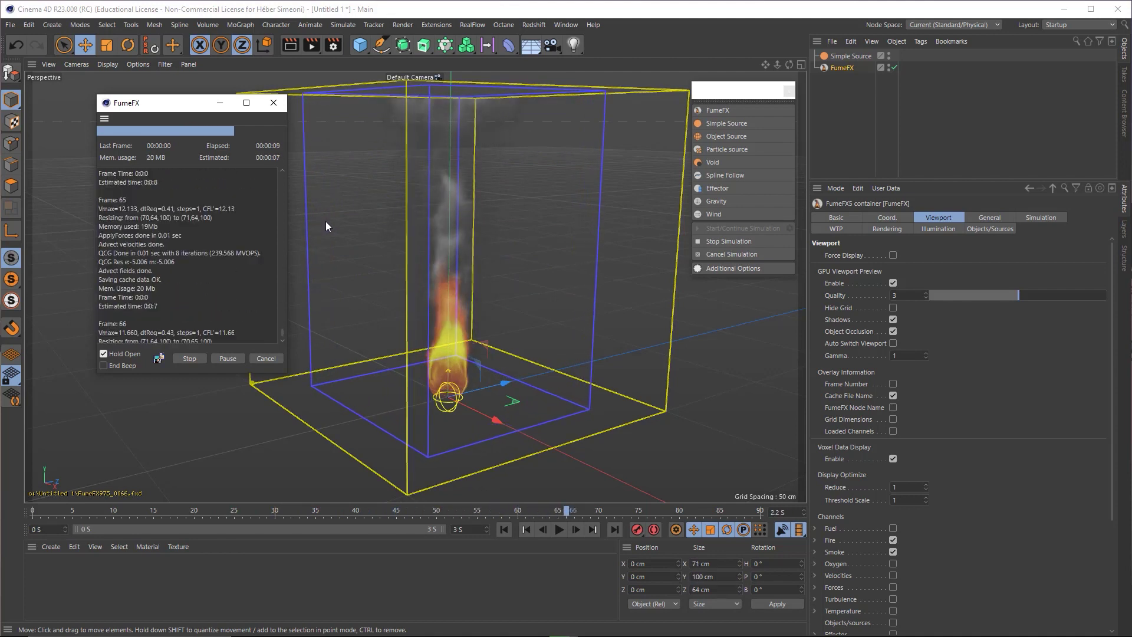
{"action": "left_click", "coordinate": [722, 243]}
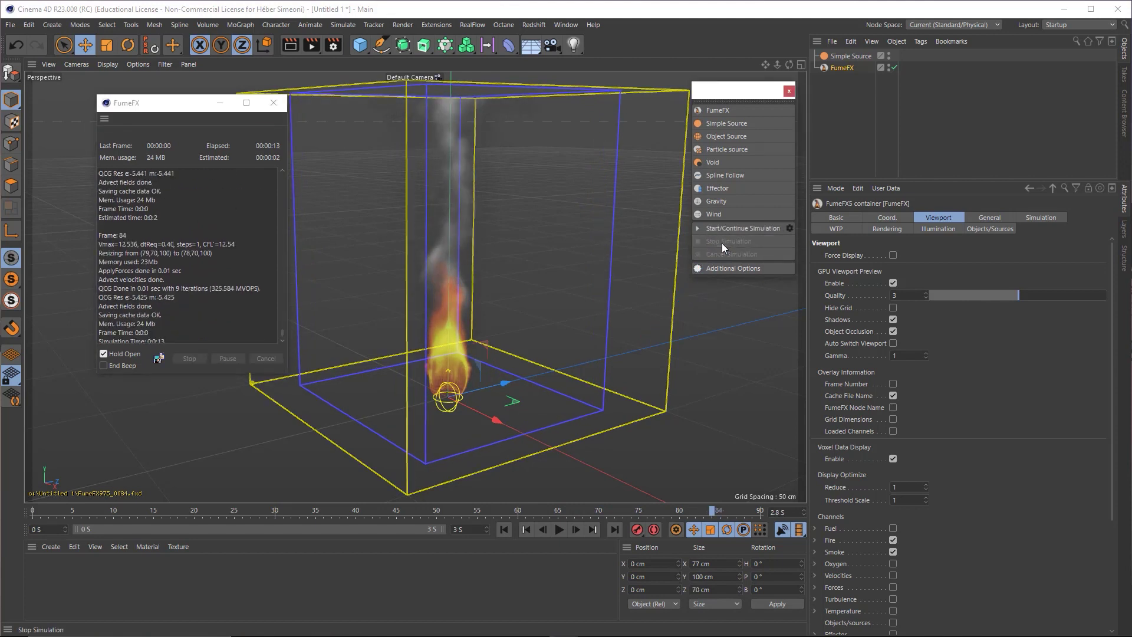
{"action": "left_click", "coordinate": [716, 227]}
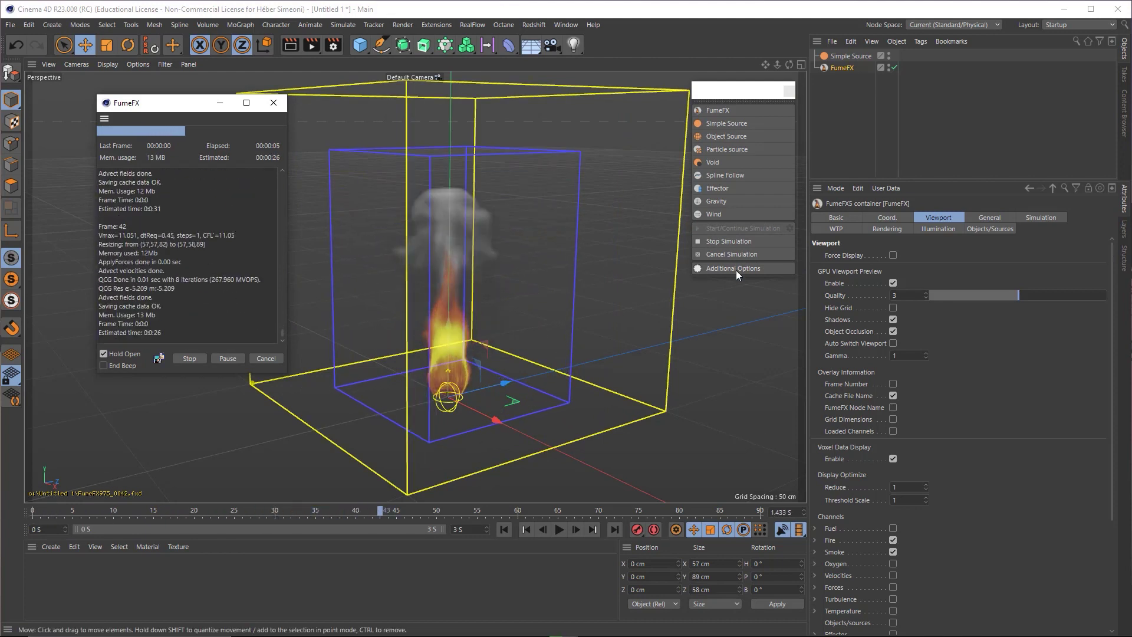
{"action": "left_click", "coordinate": [720, 239]}
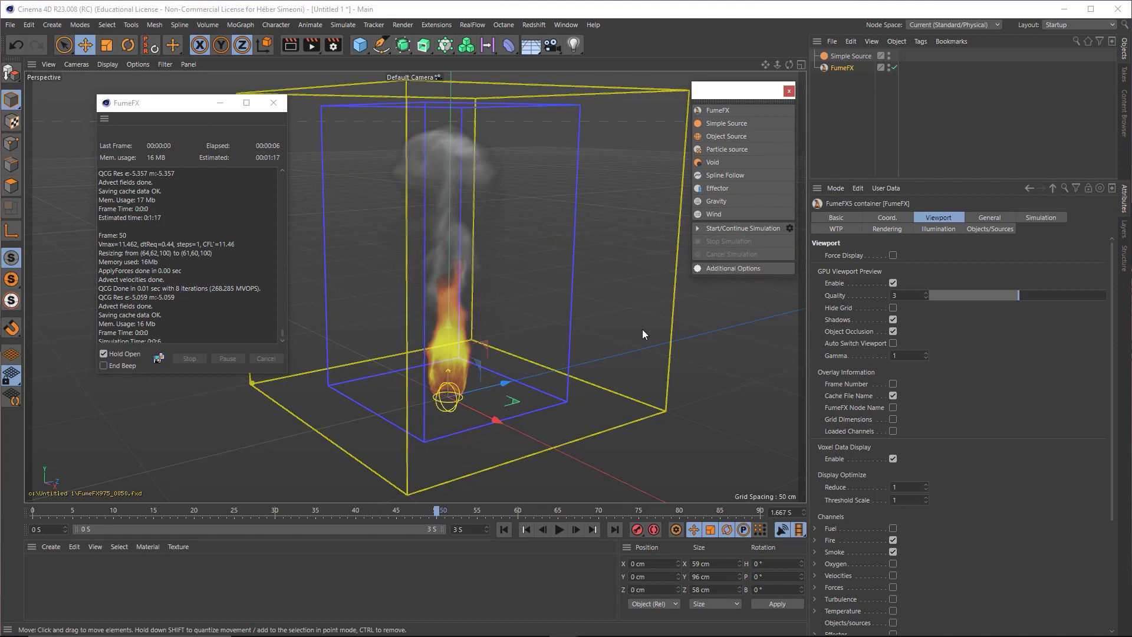
Step: Play back the cached simulation and scrub back to around frame 40
{"action": "left_click_drag", "start_coordinate": [678, 123], "coordinate": [703, 477]}
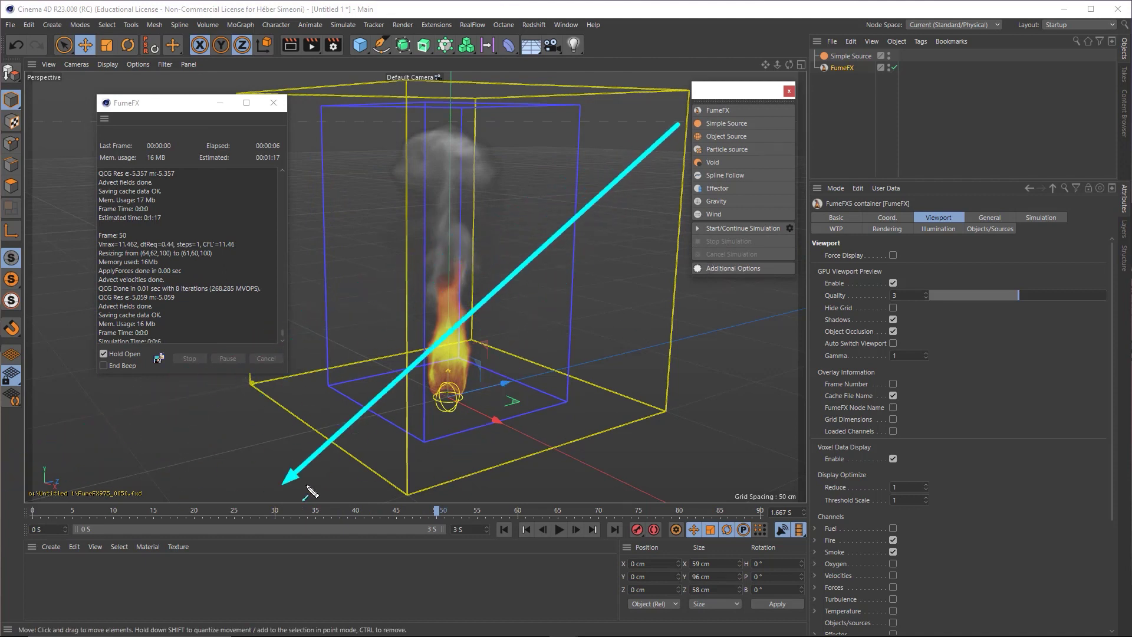
{"action": "mouse_move", "coordinate": [707, 482]}
{"action": "left_mouse_down"}
{"action": "mouse_move", "coordinate": [437, 512]}
{"action": "mouse_move", "coordinate": [72, 512]}
{"action": "left_mouse_up"}
{"action": "key", "text": "F8"}
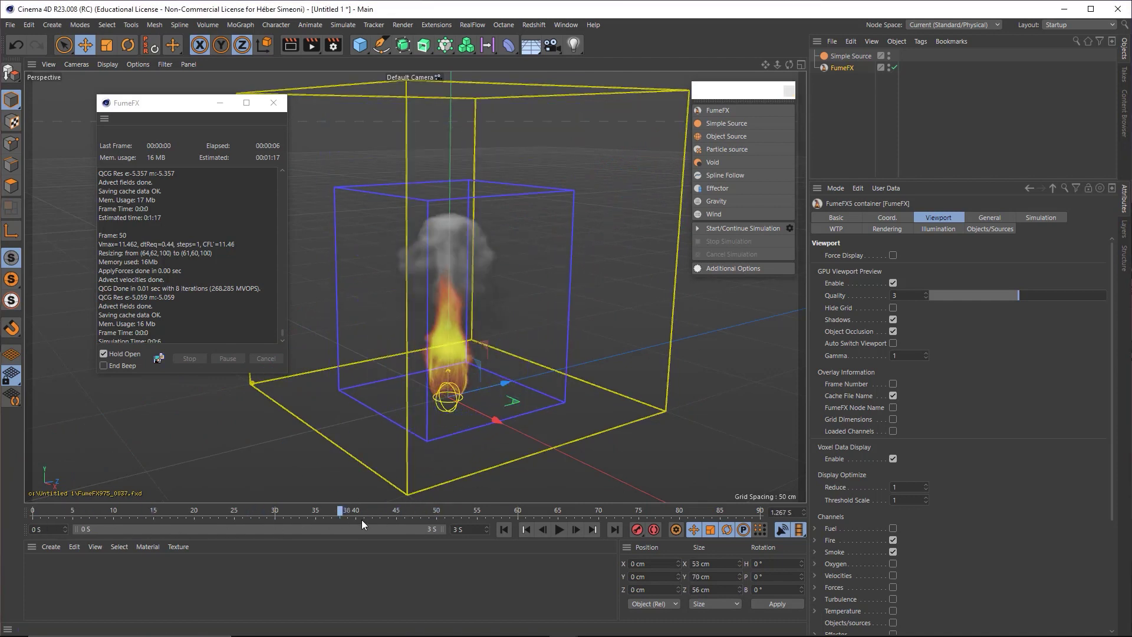
{"action": "left_click", "coordinate": [353, 512]}
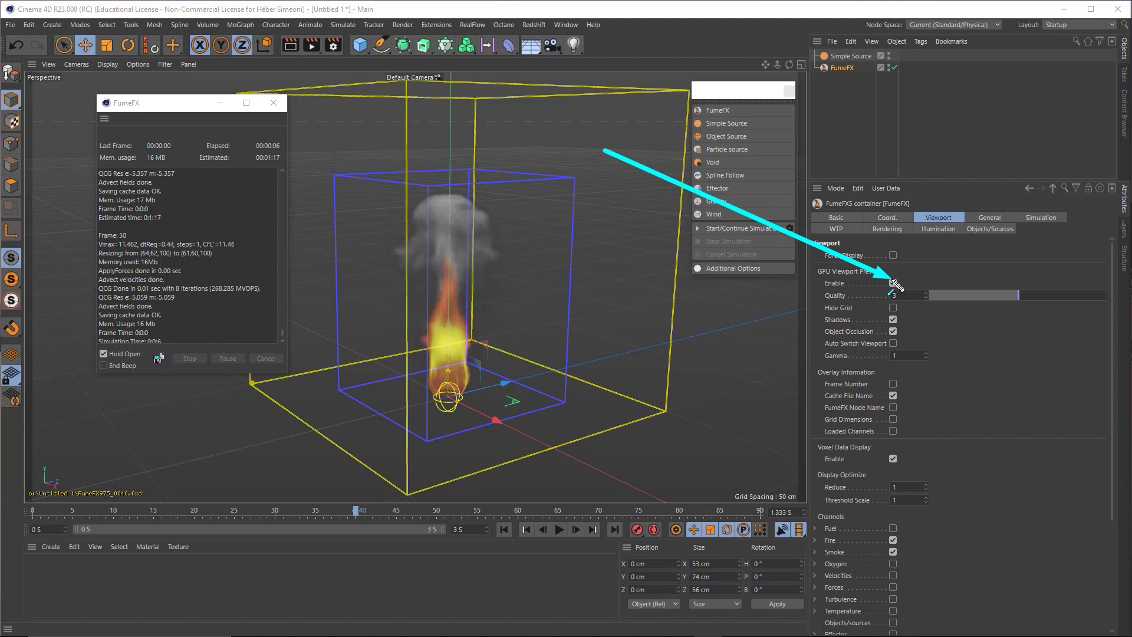
{"action": "left_click", "coordinate": [985, 220]}
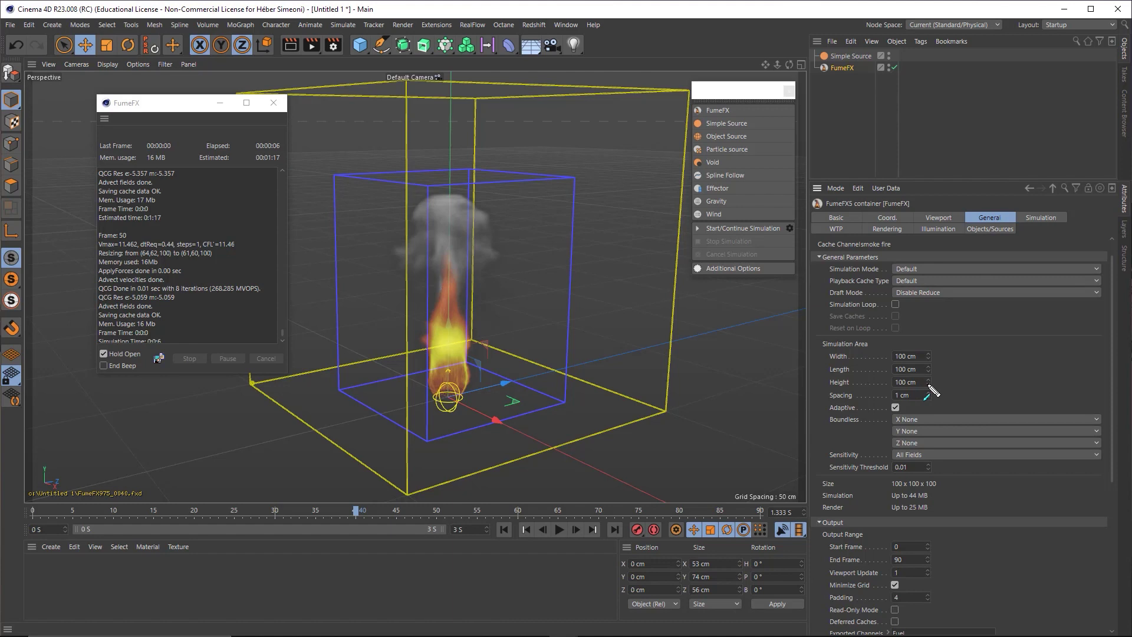
Step: Check the 100 cm simulation area and 0–90 output range, undoing stray changes
{"action": "mouse_move", "coordinate": [1005, 299]}
{"action": "left_mouse_down"}
{"action": "mouse_move", "coordinate": [901, 519]}
{"action": "mouse_move", "coordinate": [846, 529]}
{"action": "left_mouse_up"}
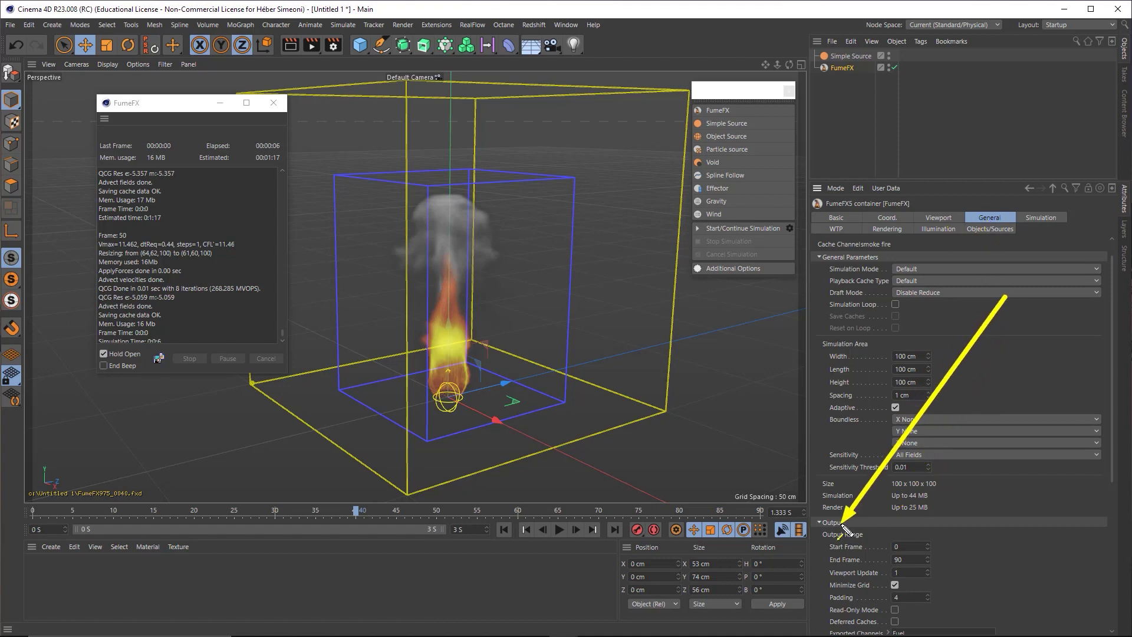
{"action": "mouse_move", "coordinate": [846, 530]}
{"action": "left_mouse_down"}
{"action": "mouse_move", "coordinate": [920, 551]}
{"action": "mouse_move", "coordinate": [912, 543]}
{"action": "left_mouse_up"}
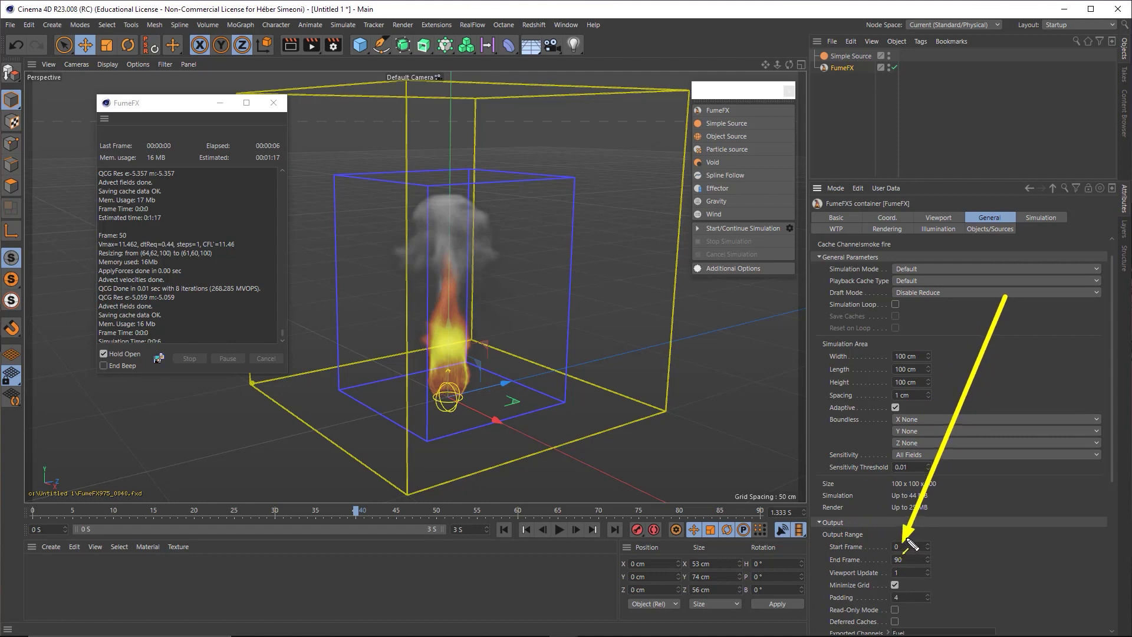
{"action": "left_click_drag", "start_coordinate": [149, 271], "coordinate": [34, 508]}
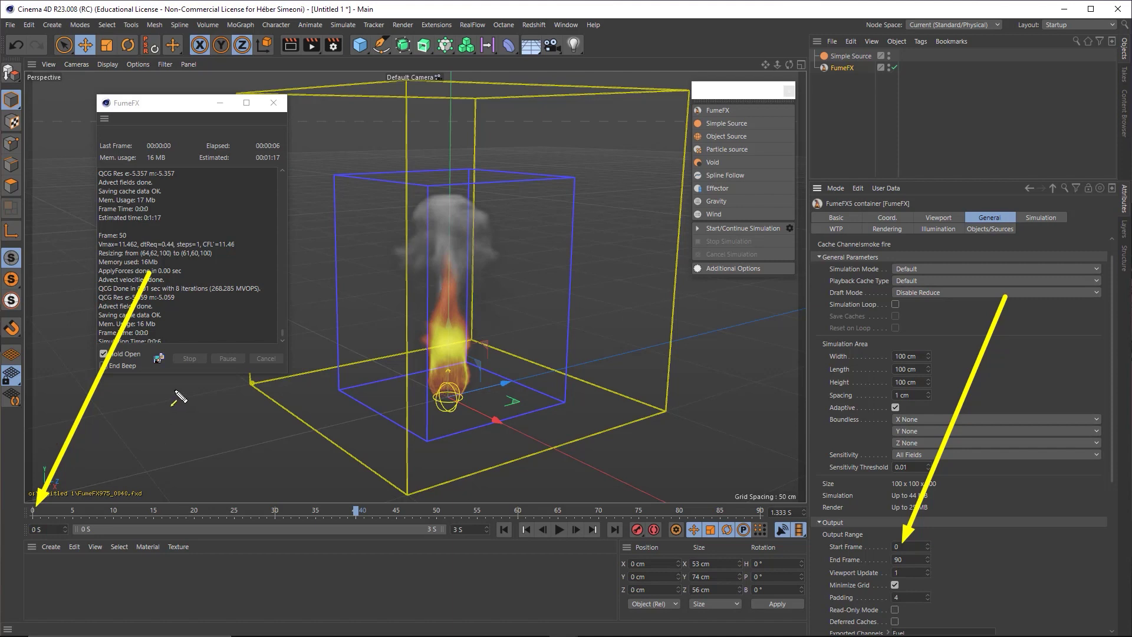
{"action": "left_click_drag", "start_coordinate": [974, 483], "coordinate": [909, 559]}
{"action": "left_click_drag", "start_coordinate": [867, 349], "coordinate": [765, 509]}
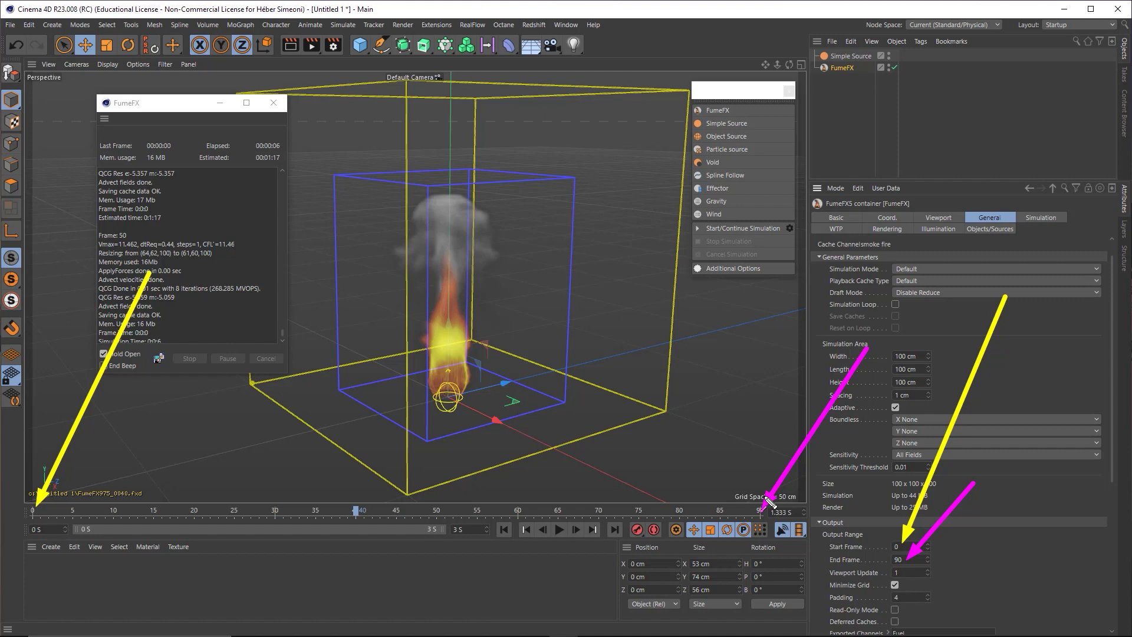
{"action": "key", "text": "ctrl+z"}
{"action": "key", "text": "ctrl+z"}
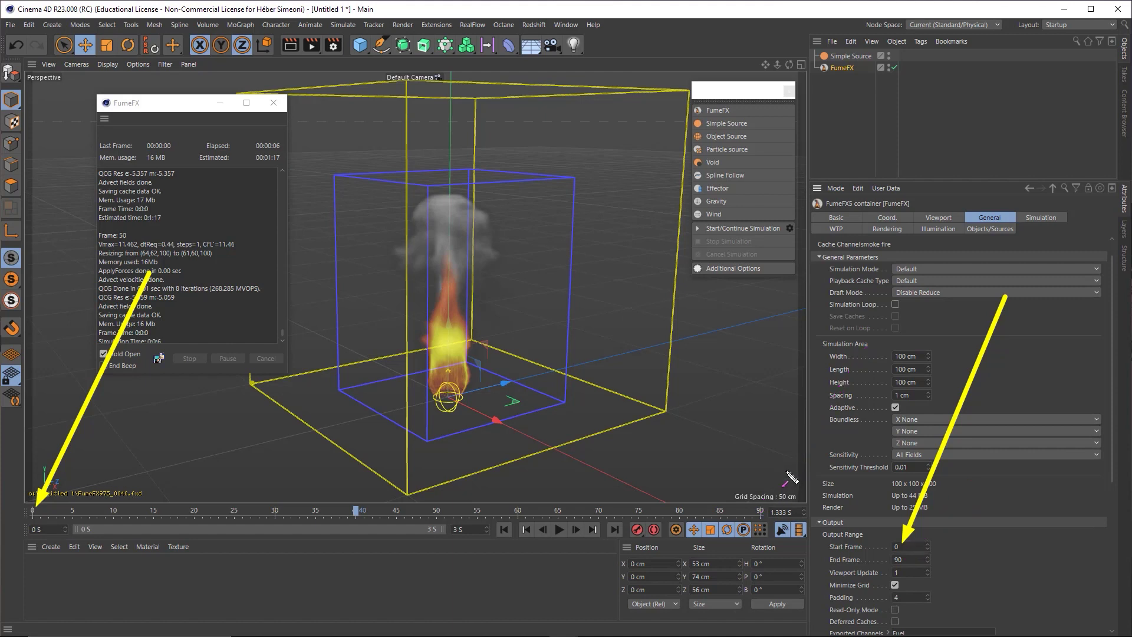
{"action": "key", "text": "ctrl+z"}
{"action": "key", "text": "ctrl+z"}
{"action": "left_click_drag", "start_coordinate": [867, 355], "coordinate": [44, 512]}
{"action": "key", "text": "ctrl+z"}
{"action": "mouse_move", "coordinate": [866, 356]}
{"action": "left_mouse_down"}
{"action": "mouse_move", "coordinate": [773, 512]}
{"action": "mouse_move", "coordinate": [910, 567]}
{"action": "left_mouse_up"}
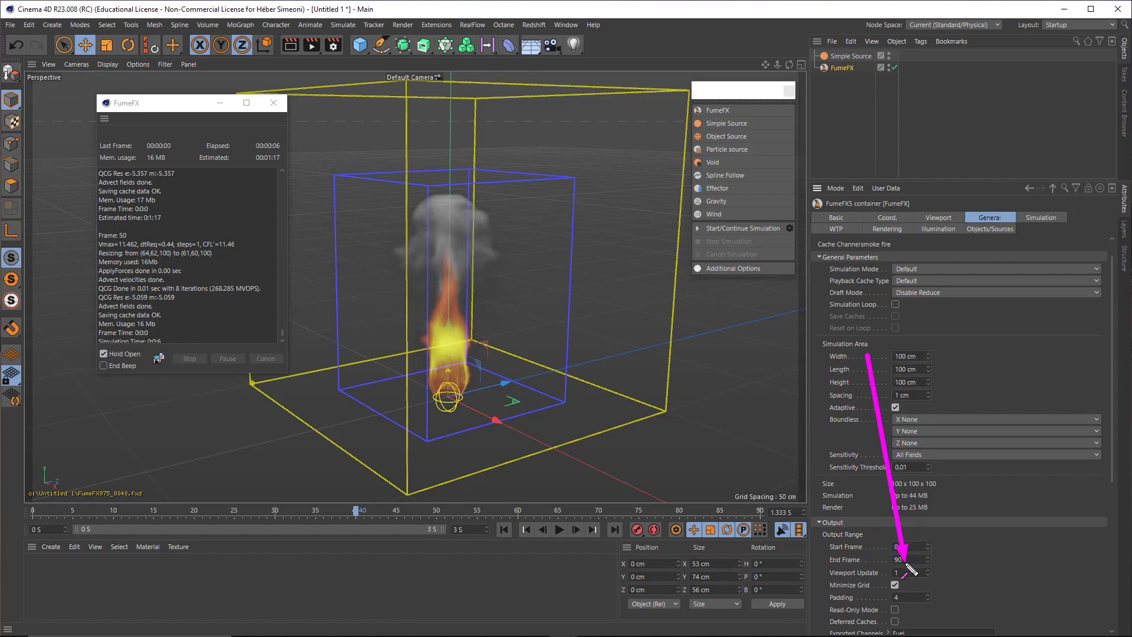
{"action": "left_click_drag", "start_coordinate": [911, 569], "coordinate": [1031, 219]}
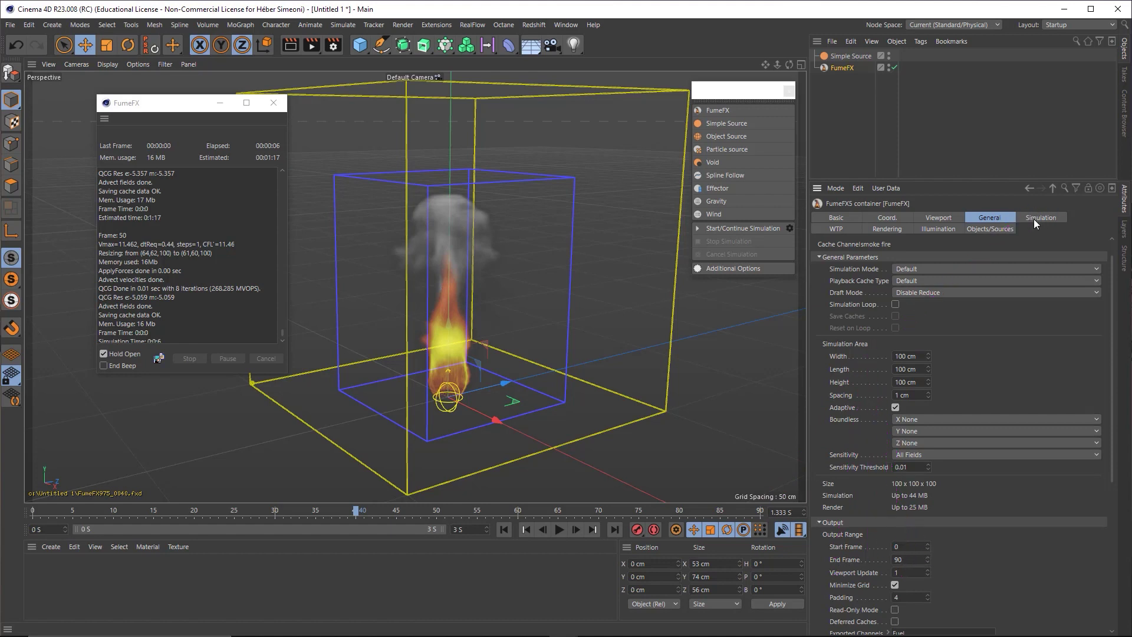
Step: Show the FumeFX simulation solver settings and rearrange the panels and view
{"action": "left_click", "coordinate": [1034, 218]}
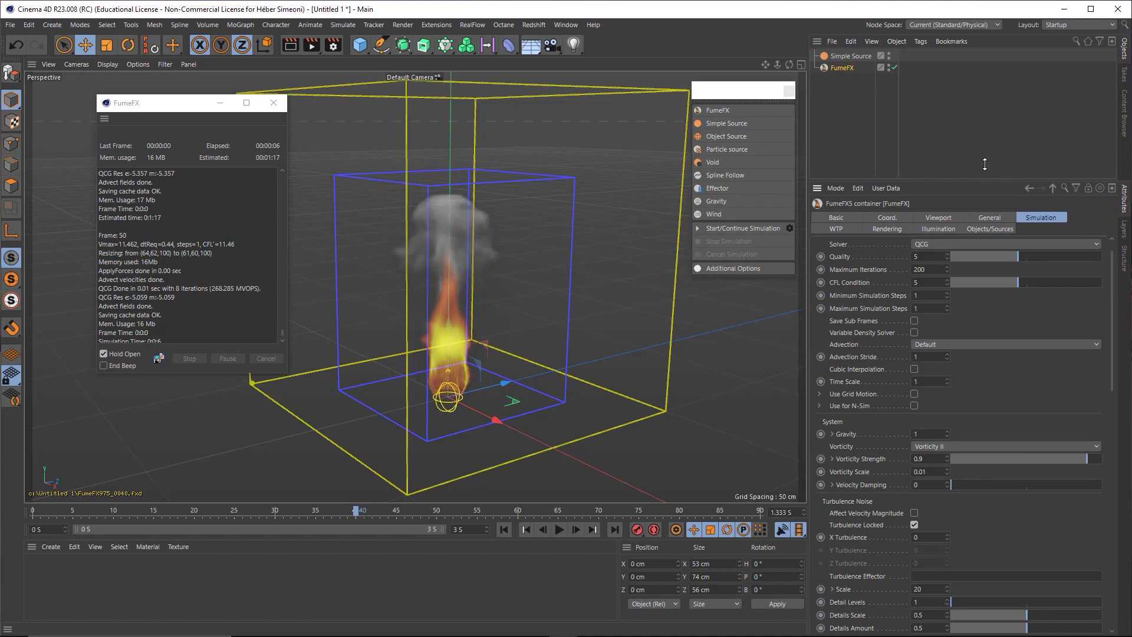
{"action": "left_click_drag", "start_coordinate": [945, 308], "coordinate": [950, 303]}
{"action": "mouse_move", "coordinate": [876, 366]}
{"action": "left_mouse_down"}
{"action": "mouse_move", "coordinate": [913, 234]}
{"action": "mouse_move", "coordinate": [1018, 229]}
{"action": "mouse_move", "coordinate": [481, 358]}
{"action": "left_mouse_up"}
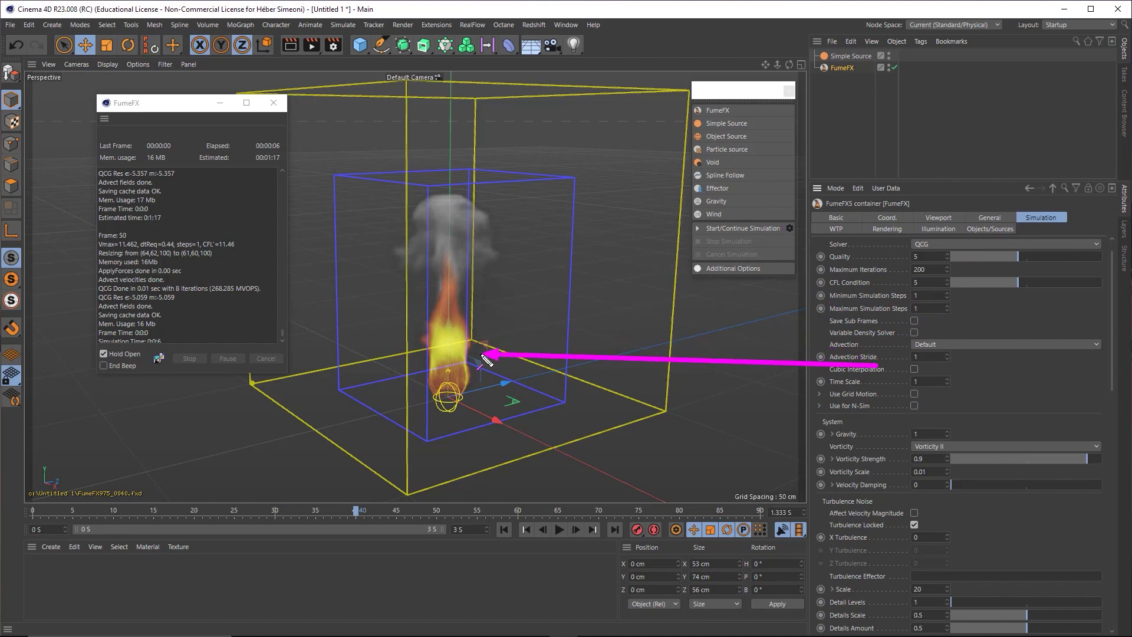
{"action": "mouse_move", "coordinate": [480, 358]}
{"action": "left_mouse_down"}
{"action": "mouse_move", "coordinate": [866, 254]}
{"action": "mouse_move", "coordinate": [719, 234]}
{"action": "left_mouse_up"}
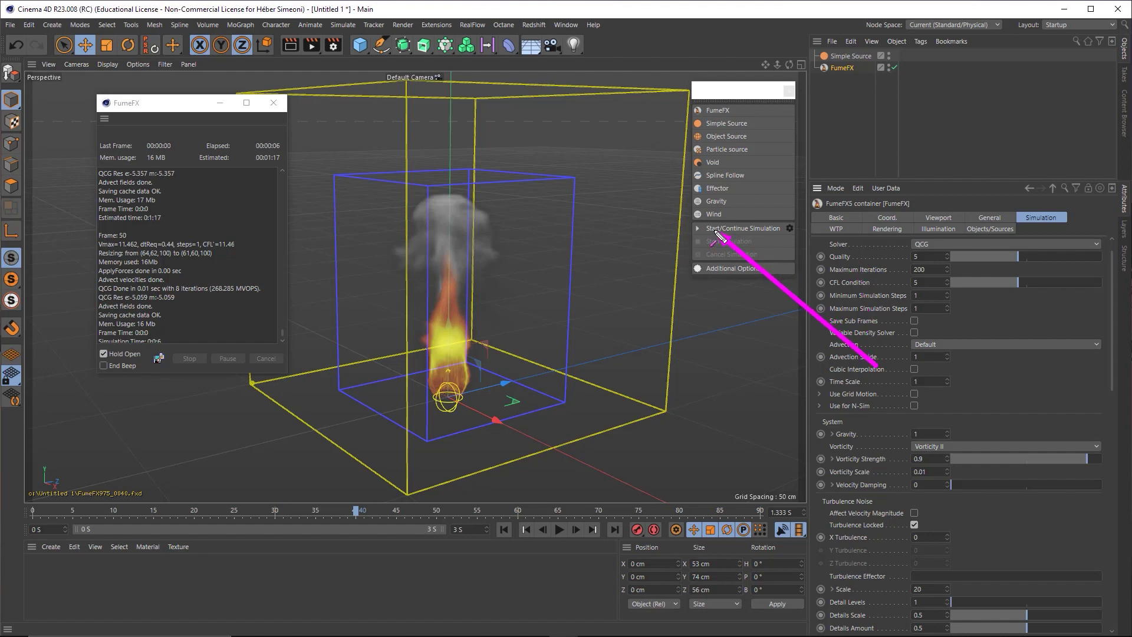
{"action": "left_click_drag", "start_coordinate": [720, 234], "coordinate": [777, 232]}
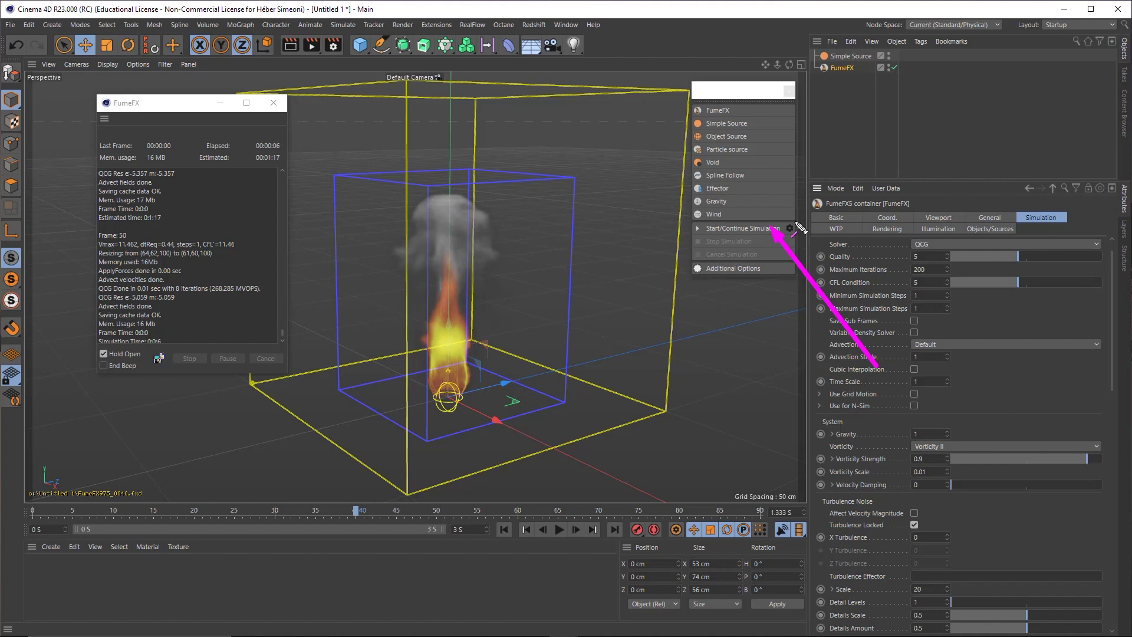
{"action": "mouse_move", "coordinate": [1054, 92]}
{"action": "left_mouse_down"}
{"action": "mouse_move", "coordinate": [1032, 231]}
{"action": "mouse_move", "coordinate": [782, 233]}
{"action": "left_mouse_up"}
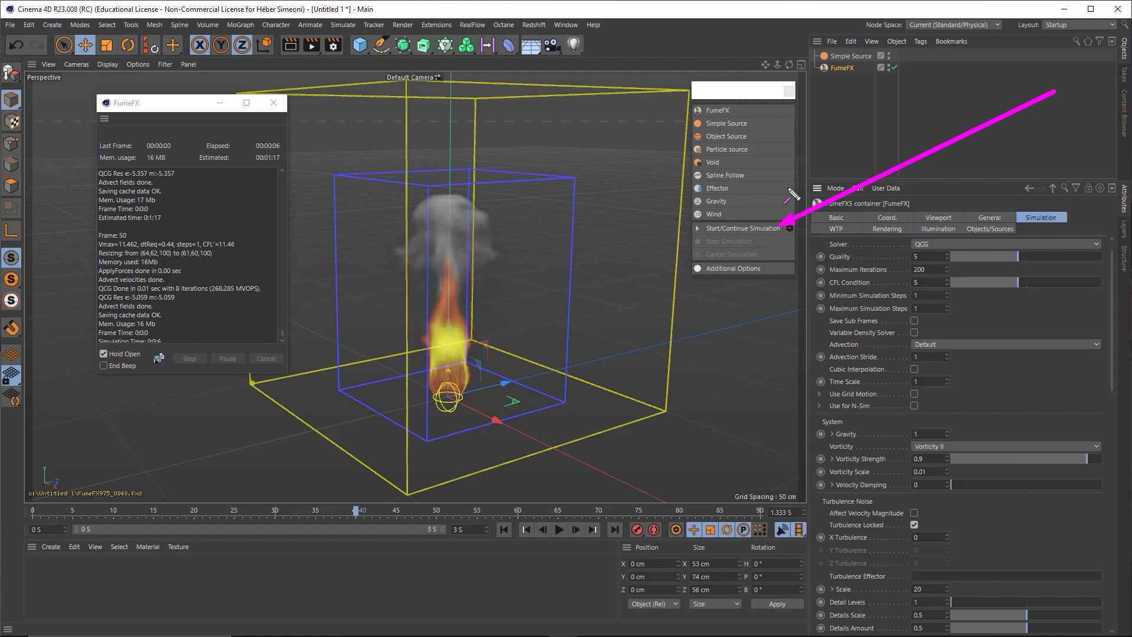
{"action": "left_click_drag", "start_coordinate": [987, 167], "coordinate": [884, 400]}
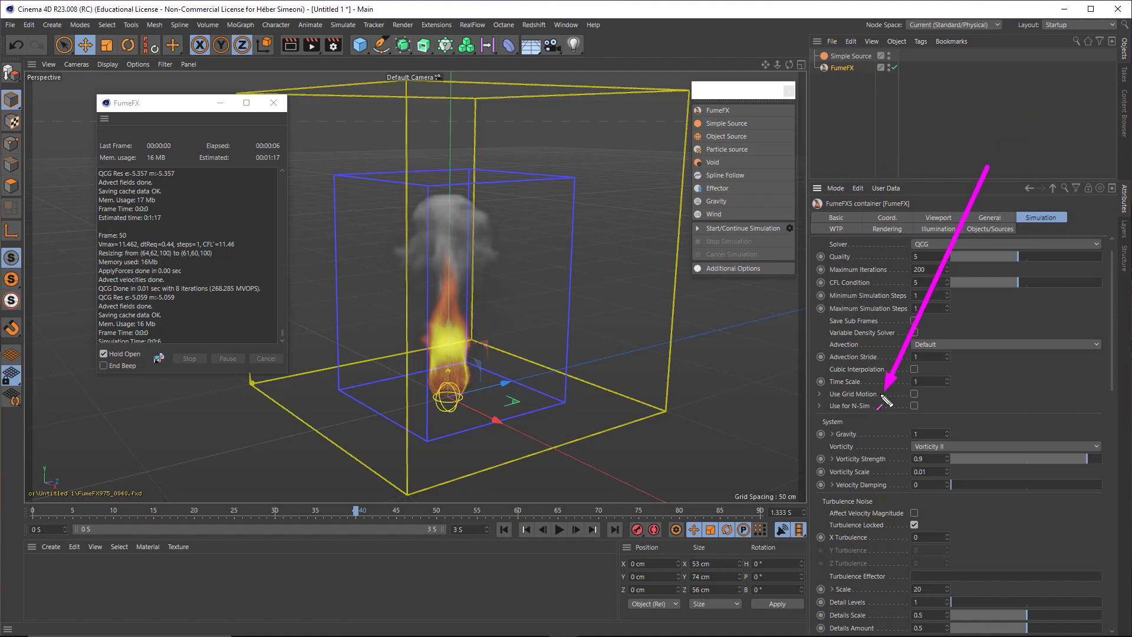
{"action": "left_click_drag", "start_coordinate": [988, 167], "coordinate": [861, 227]}
{"action": "left_click_drag", "start_coordinate": [987, 166], "coordinate": [1089, 272]}
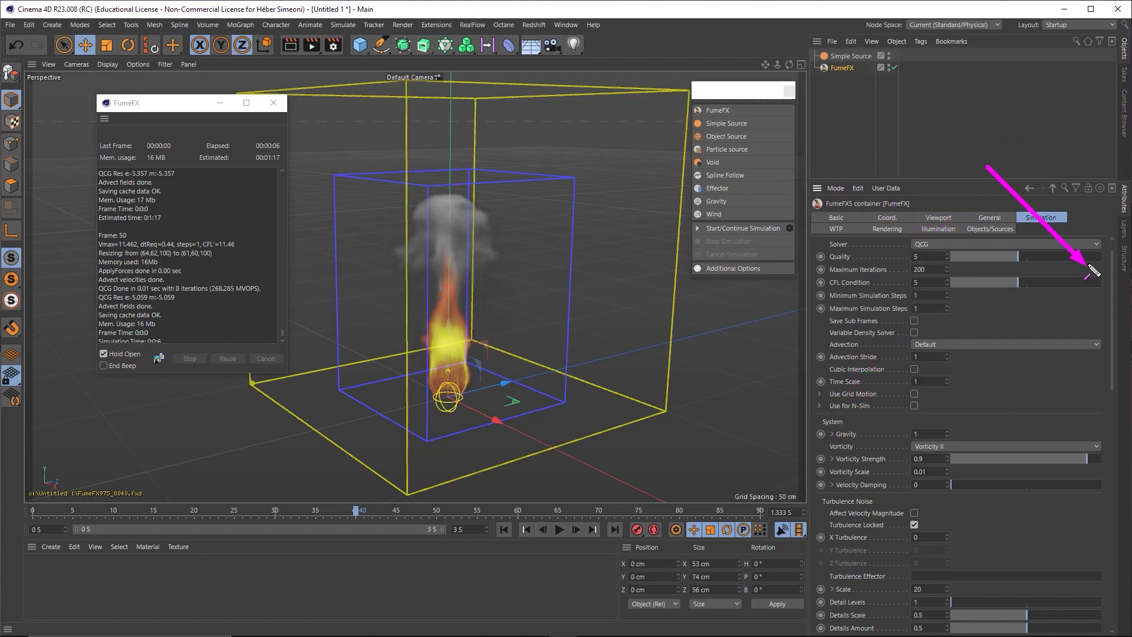
Step: Collapse the Simulation, Fuel, Smoke and Temperature groups, then reopen Simulation
{"action": "left_click", "coordinate": [826, 256]}
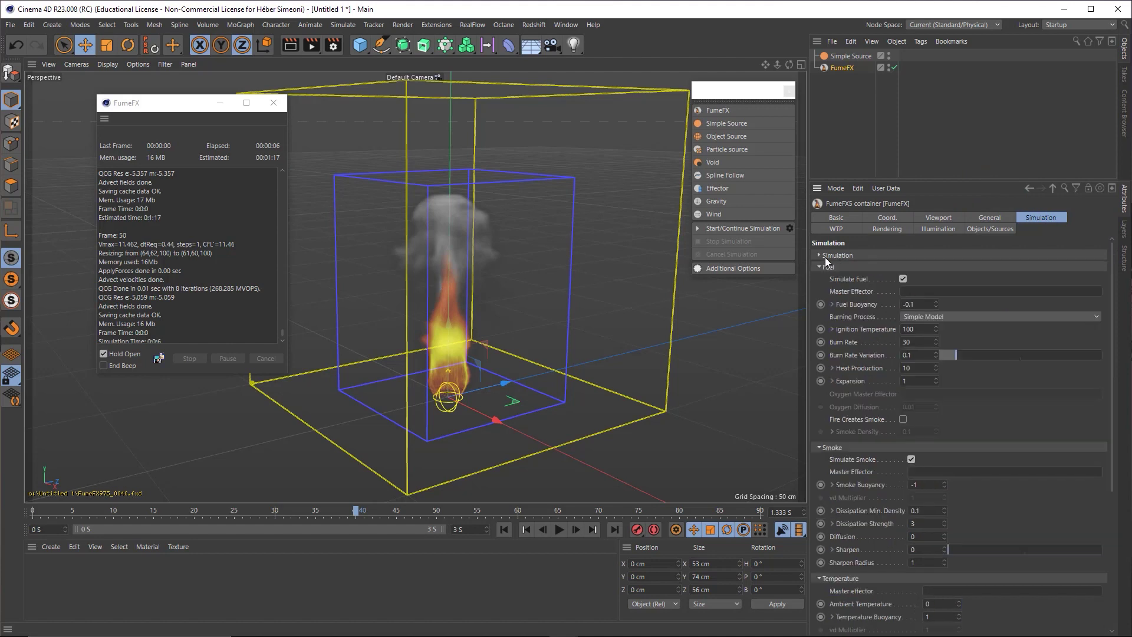
{"action": "left_click", "coordinate": [828, 267]}
{"action": "left_click", "coordinate": [830, 278]}
{"action": "left_click", "coordinate": [835, 321]}
{"action": "left_click", "coordinate": [833, 257]}
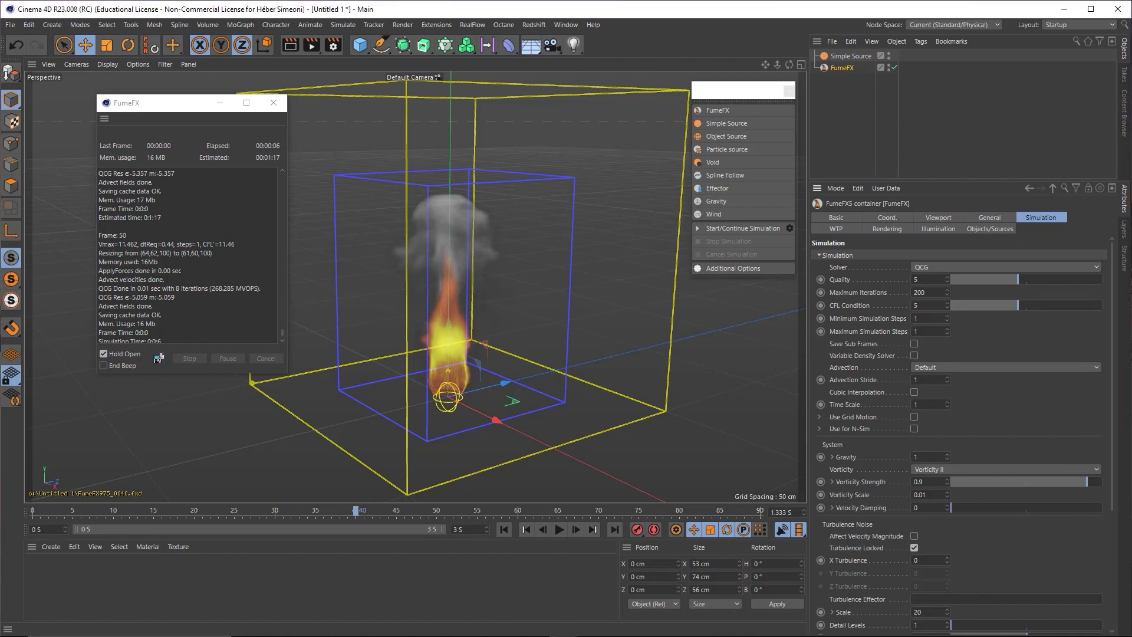
Step: Select the Simple Source and drag it up to Y 46.11 cm
{"action": "mouse_move", "coordinate": [998, 260]}
{"action": "left_mouse_down"}
{"action": "mouse_move", "coordinate": [847, 450]}
{"action": "mouse_move", "coordinate": [935, 459]}
{"action": "mouse_move", "coordinate": [866, 74]}
{"action": "mouse_move", "coordinate": [840, 58]}
{"action": "left_mouse_up"}
{"action": "left_click", "coordinate": [834, 55]}
{"action": "left_click_drag", "start_coordinate": [454, 359], "coordinate": [478, 194]}
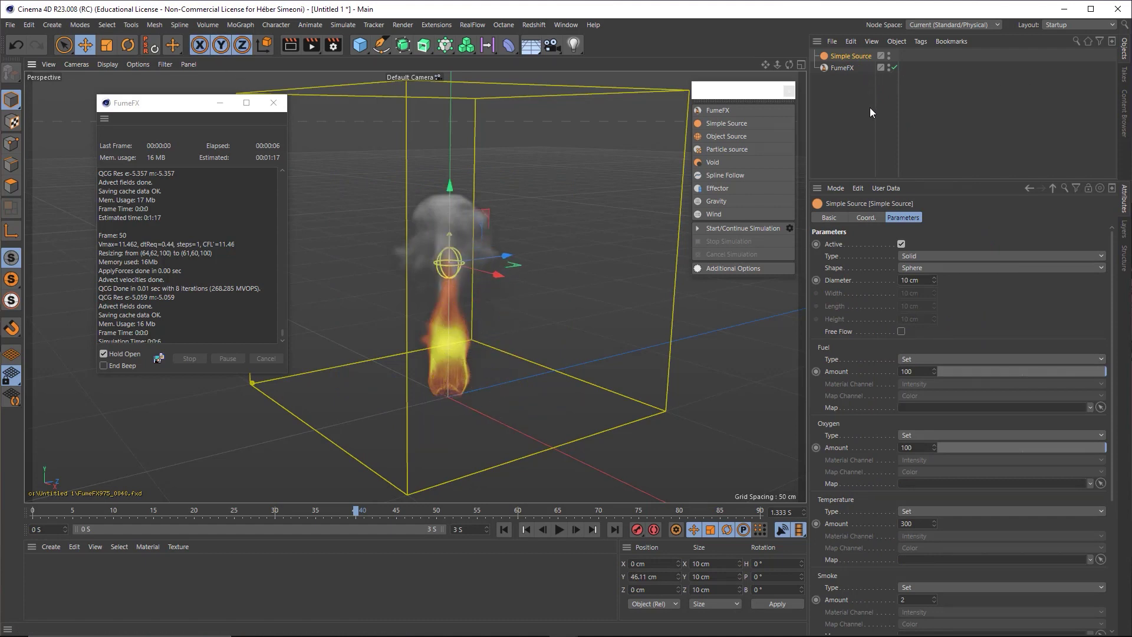
Step: Set FumeFX Gravity to -1 and rerun the simulation from the raised emitter
{"action": "left_click", "coordinate": [840, 68]}
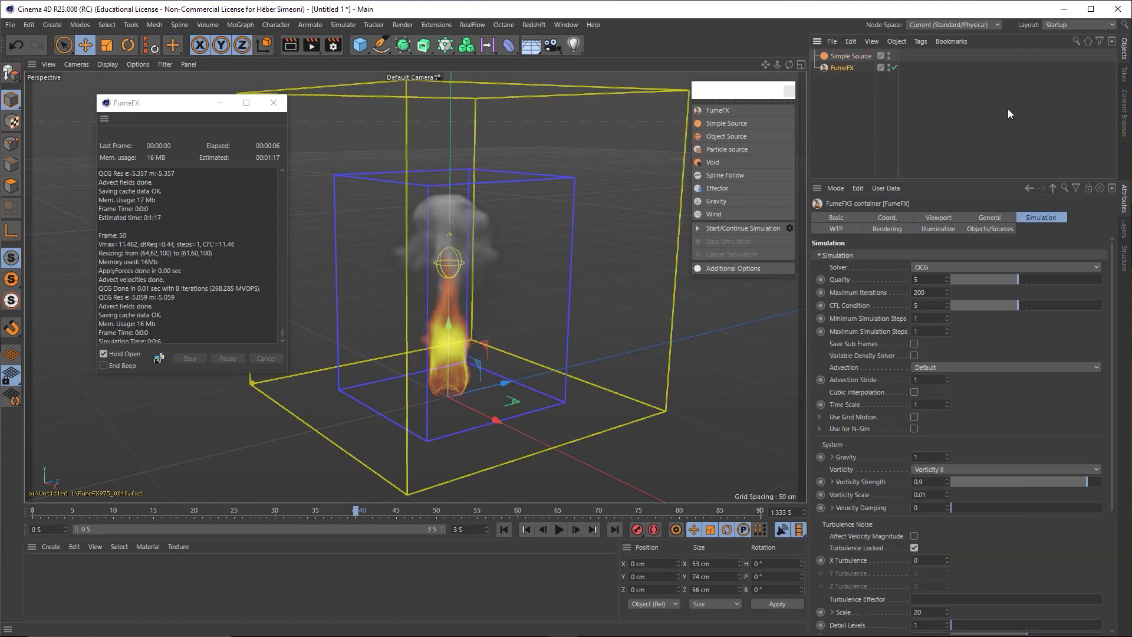
{"action": "left_click_drag", "start_coordinate": [1046, 118], "coordinate": [930, 453]}
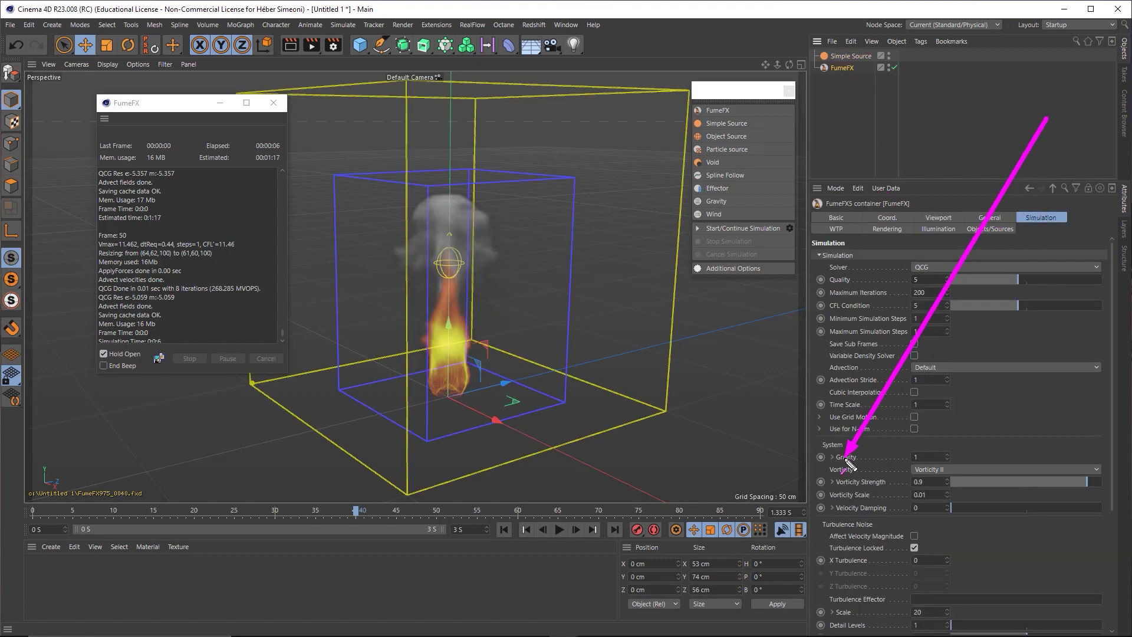
{"action": "left_click", "coordinate": [915, 456]}
{"action": "type", "text": "-"}
{"action": "key", "text": "Return"}
{"action": "left_click", "coordinate": [723, 229]}
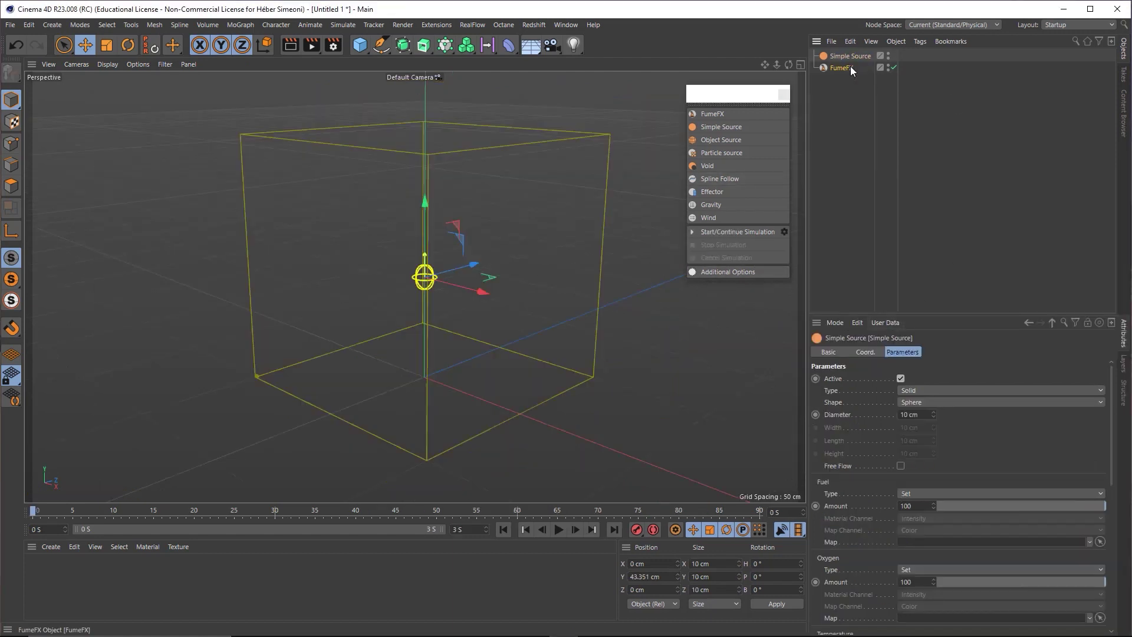
{"action": "left_click", "coordinate": [848, 68]}
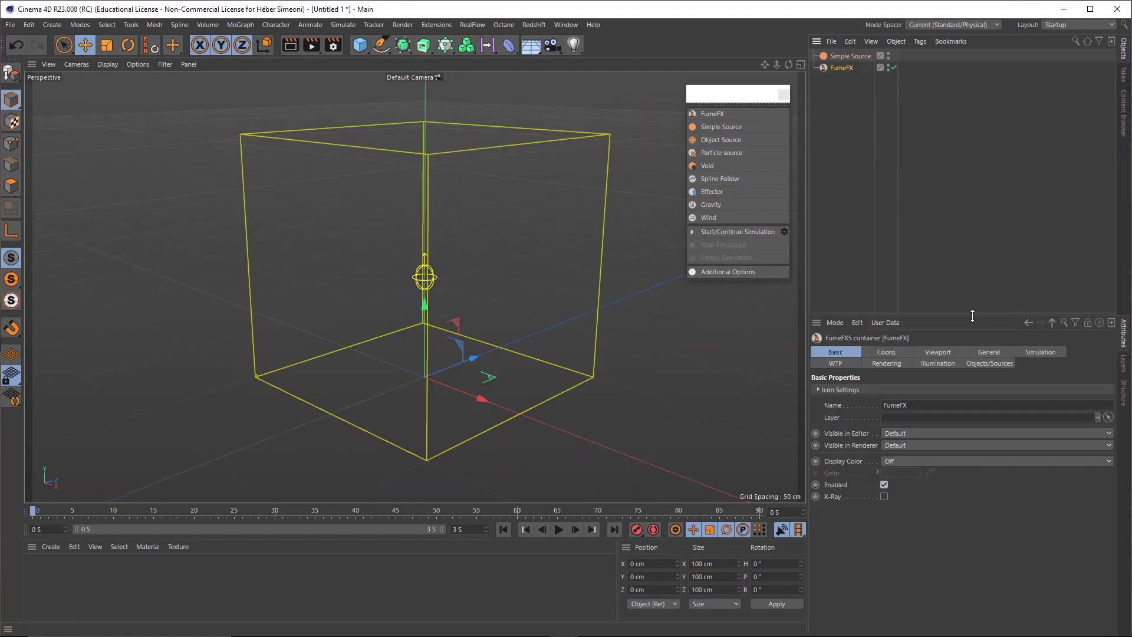
Step: Drag FumeFX Vorticity Strength down to 0 and launch a new simulation run
{"action": "left_click_drag", "start_coordinate": [965, 314], "coordinate": [922, 101]}
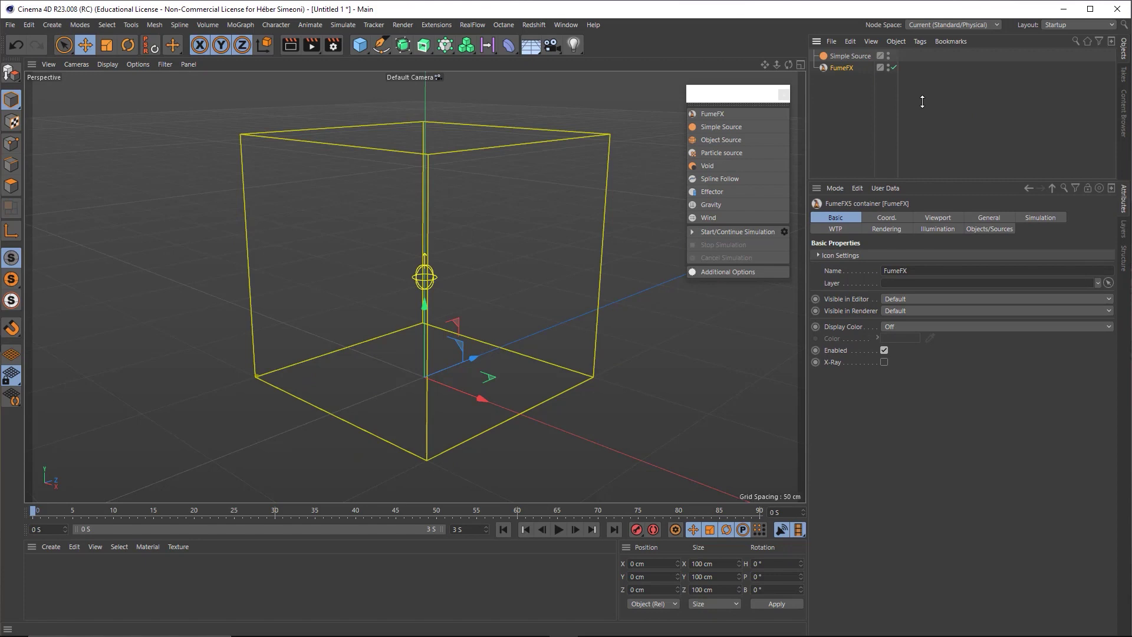
{"action": "left_click", "coordinate": [937, 218]}
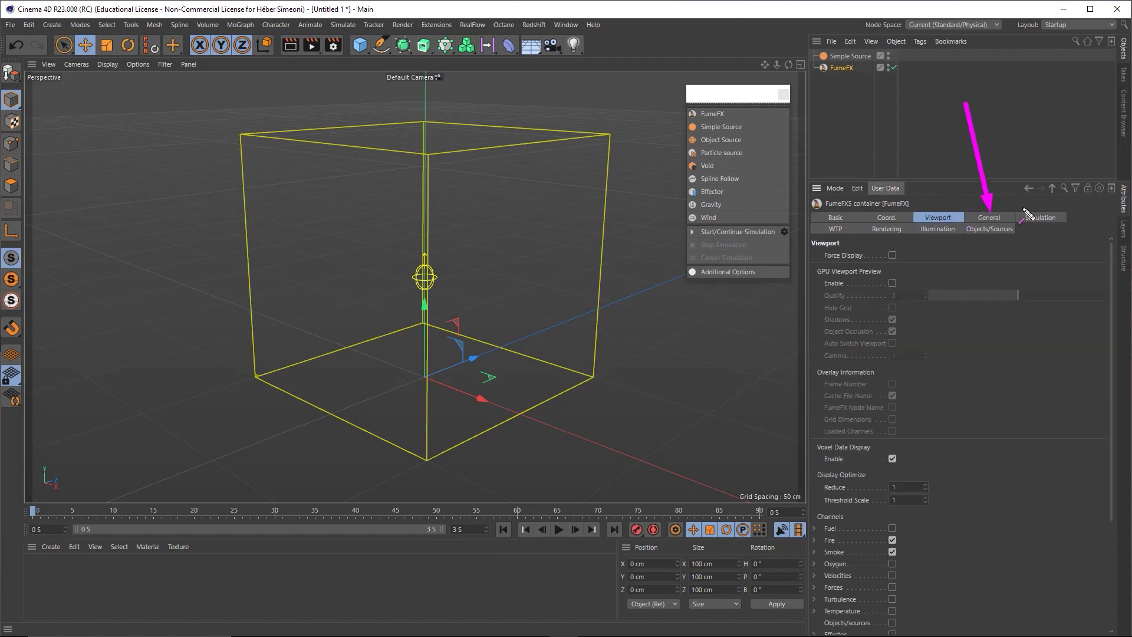
{"action": "left_click", "coordinate": [1039, 220]}
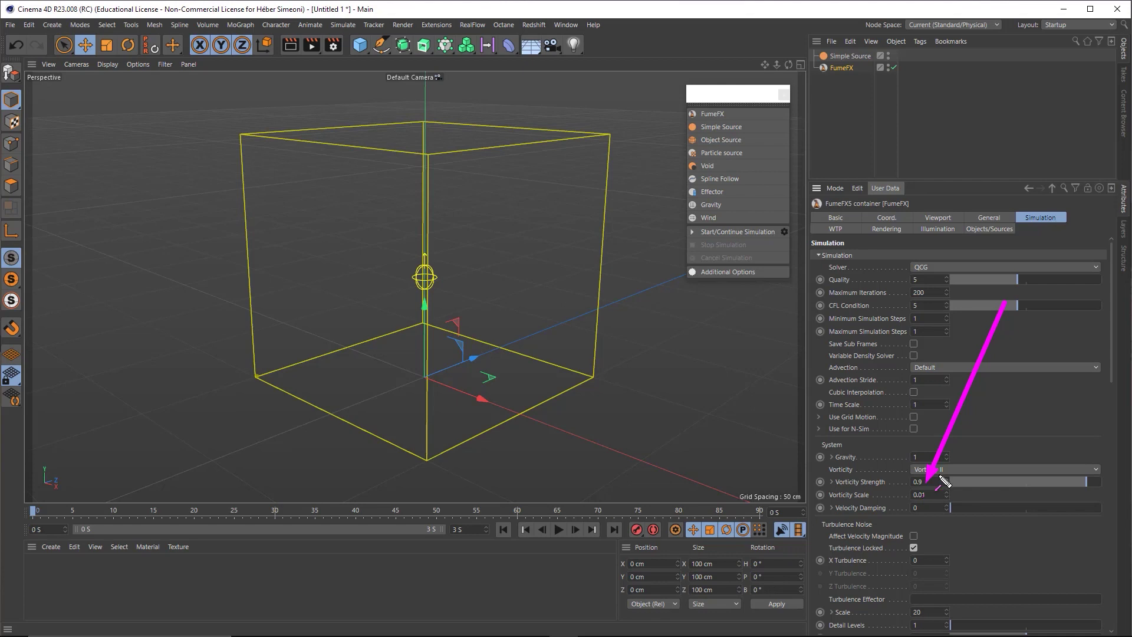
{"action": "left_click_drag", "start_coordinate": [970, 482], "coordinate": [950, 481]}
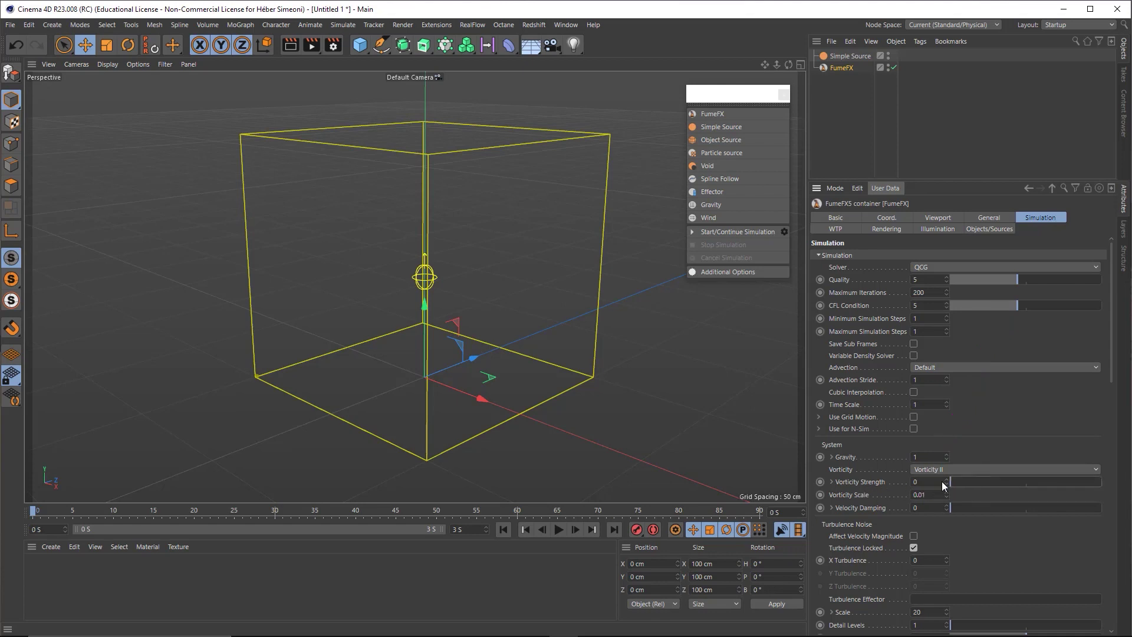
{"action": "left_click", "coordinate": [736, 232]}
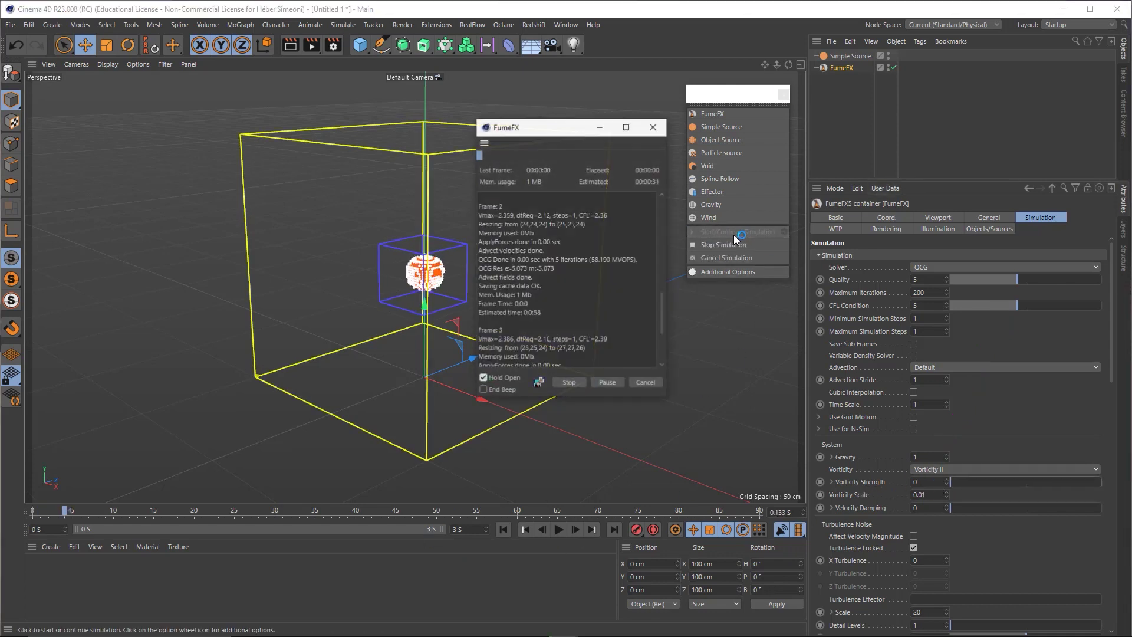
Step: Enable GPU Viewport Preview so the simulation shows as realistic fire and smoke
{"action": "left_click_drag", "start_coordinate": [550, 94], "coordinate": [132, 99]}
{"action": "scroll", "coordinate": [410, 226], "scroll_direction": "up", "scroll_amount": 2}
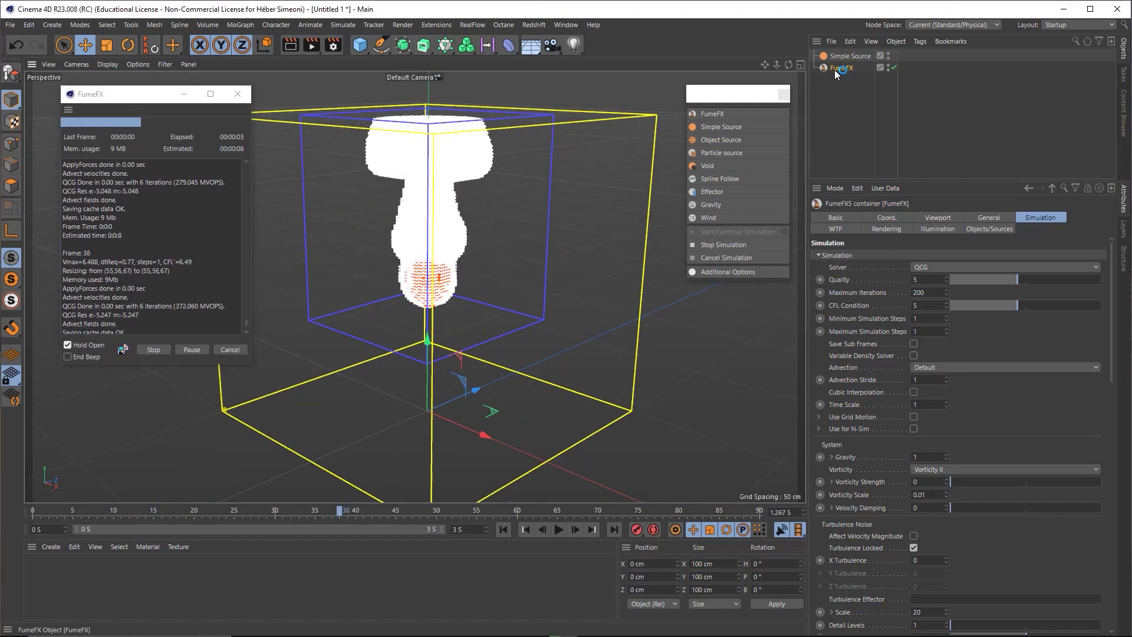
{"action": "left_click", "coordinate": [952, 217]}
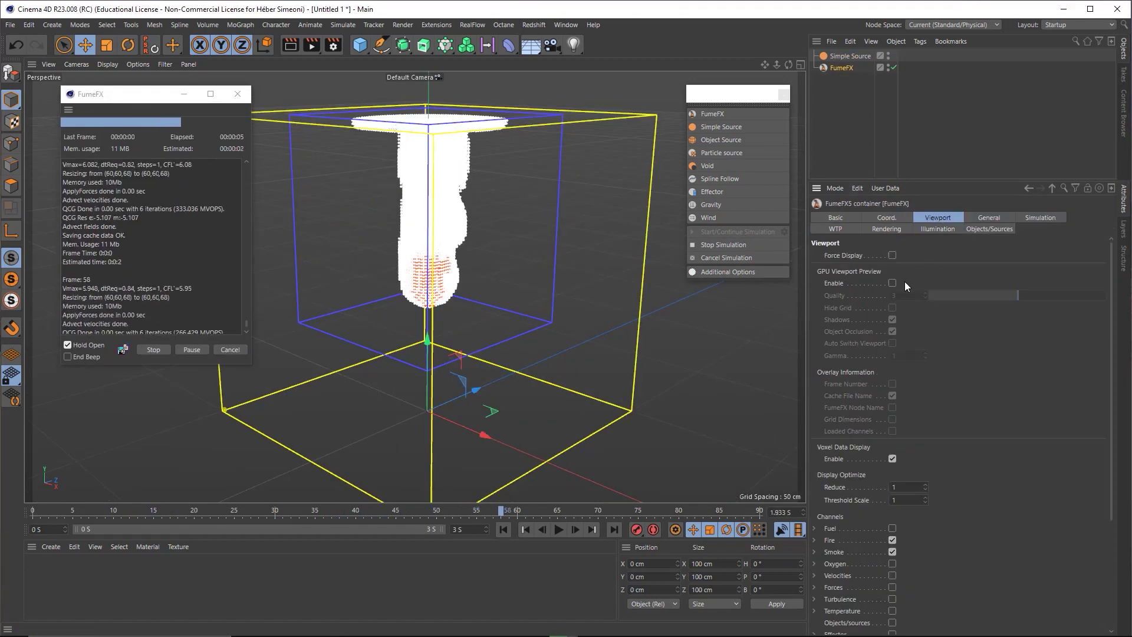
{"action": "left_click", "coordinate": [892, 283]}
Step: Back in the Simulation settings, select the Simple Source and drag it toward the container floor
{"action": "left_click", "coordinate": [1039, 219]}
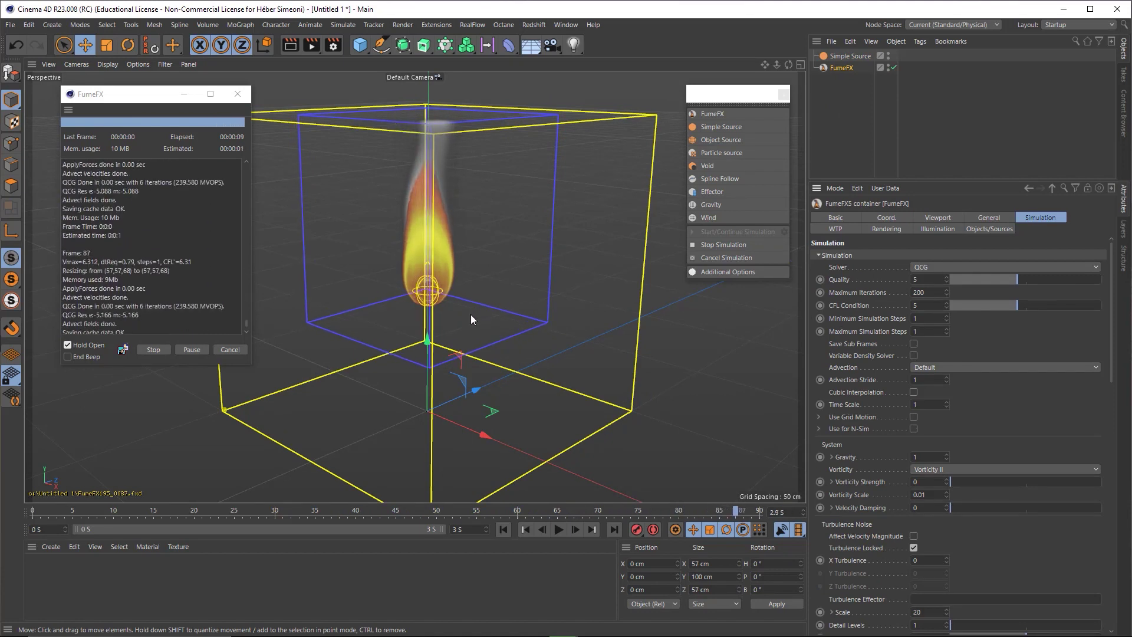
{"action": "left_click", "coordinate": [848, 56]}
{"action": "mouse_move", "coordinate": [440, 270]}
{"action": "left_mouse_down"}
{"action": "mouse_move", "coordinate": [436, 388]}
{"action": "mouse_move", "coordinate": [433, 353]}
{"action": "left_mouse_up"}
Step: Position the Simple Source at about 17 cm and re-run the simulation
{"action": "left_click_drag", "start_coordinate": [435, 334], "coordinate": [436, 277]}
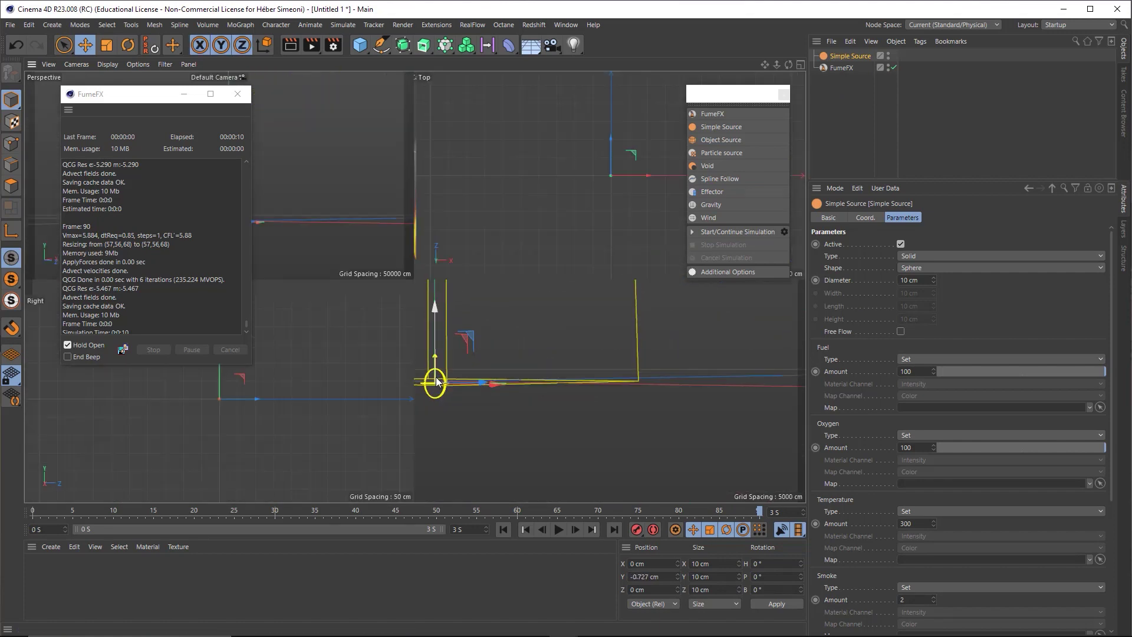
{"action": "middle_click", "coordinate": [579, 384]}
{"action": "key", "text": "F1"}
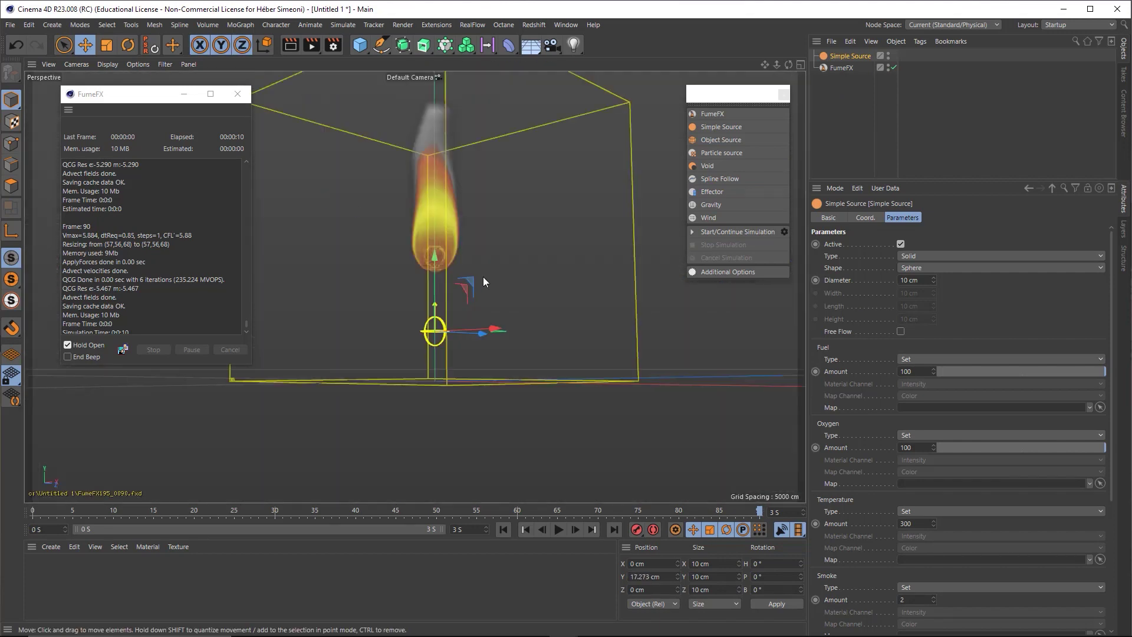
{"action": "left_click", "coordinate": [738, 231]}
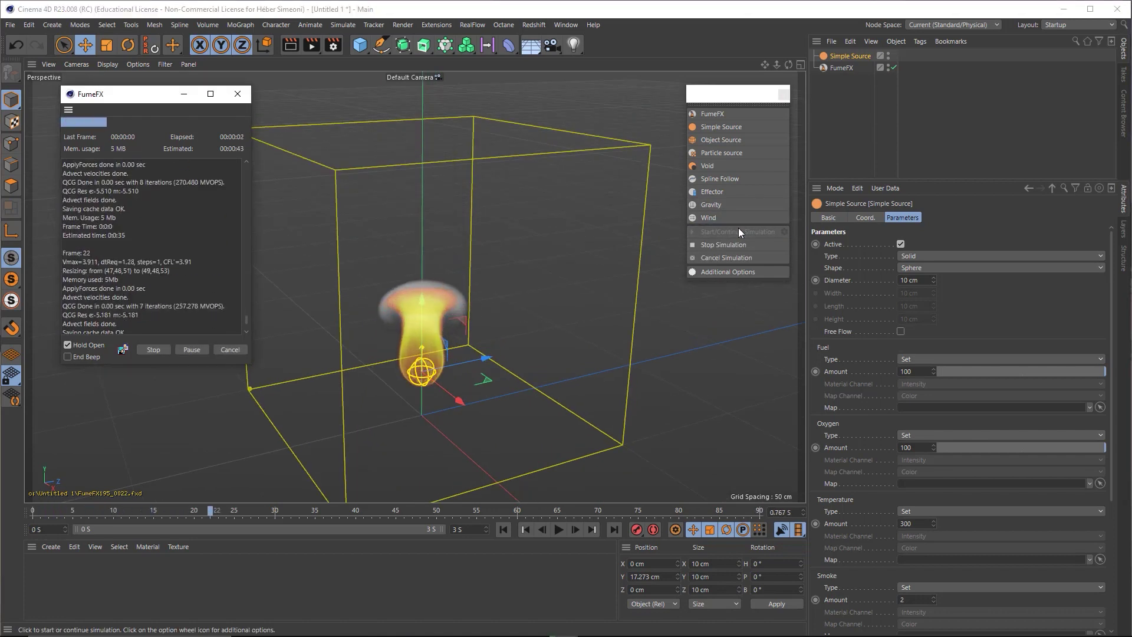
Step: On the FumeFX container, raise Vorticity Strength to 1 and select the Vorticity Scale value
{"action": "left_click", "coordinate": [839, 68]}
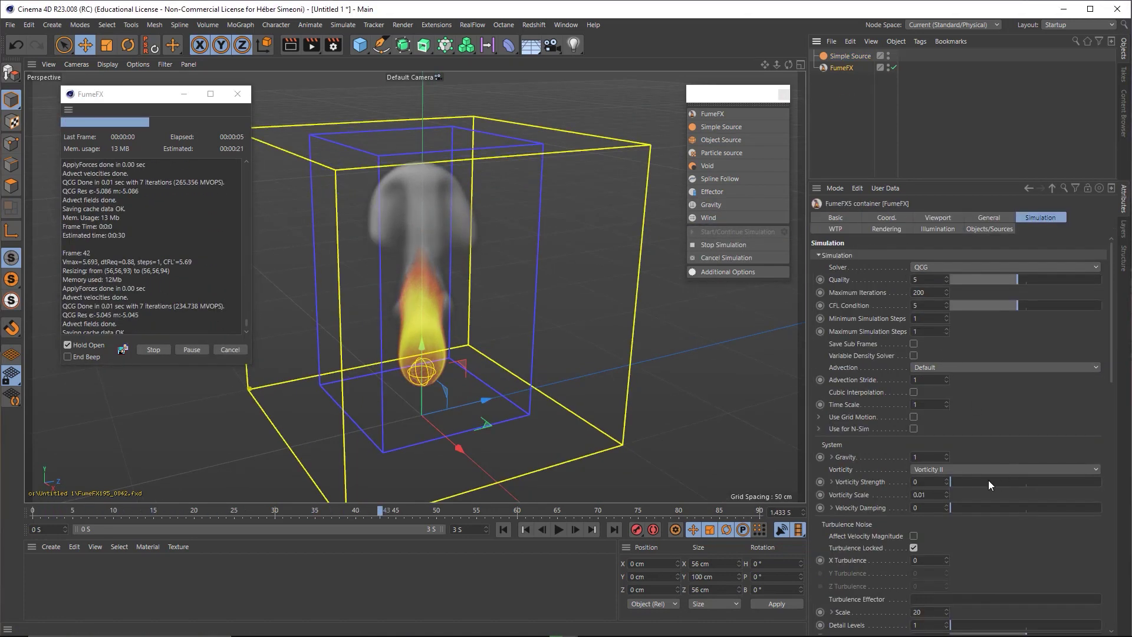
{"action": "left_click_drag", "start_coordinate": [965, 482], "coordinate": [1100, 481]}
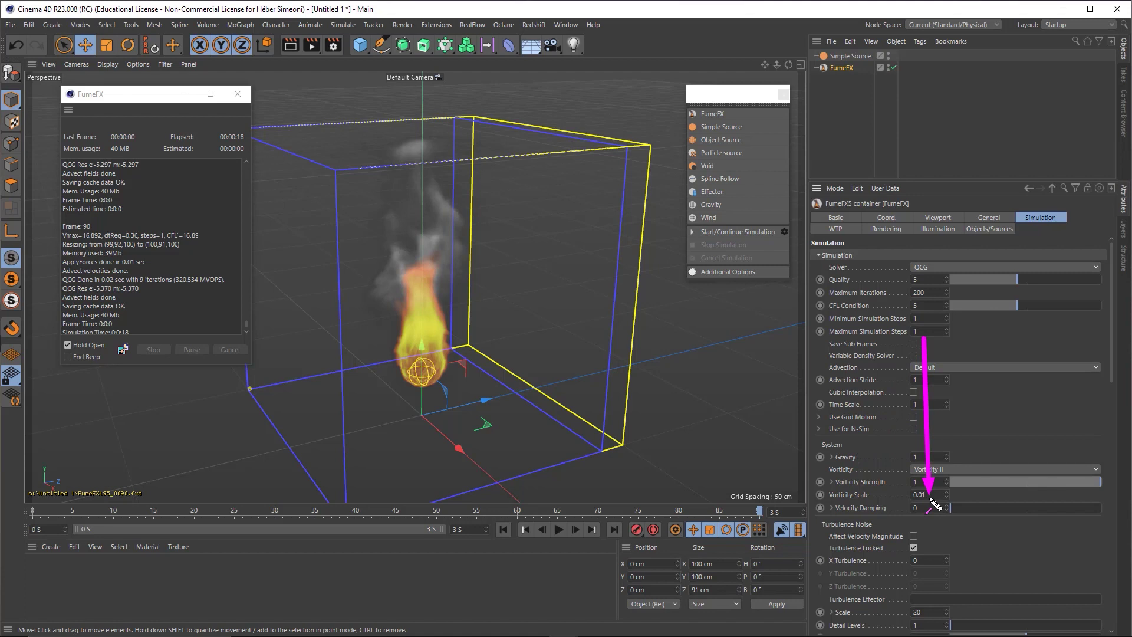
{"action": "left_click", "coordinate": [931, 495]}
{"action": "type", "text": "0.03"}
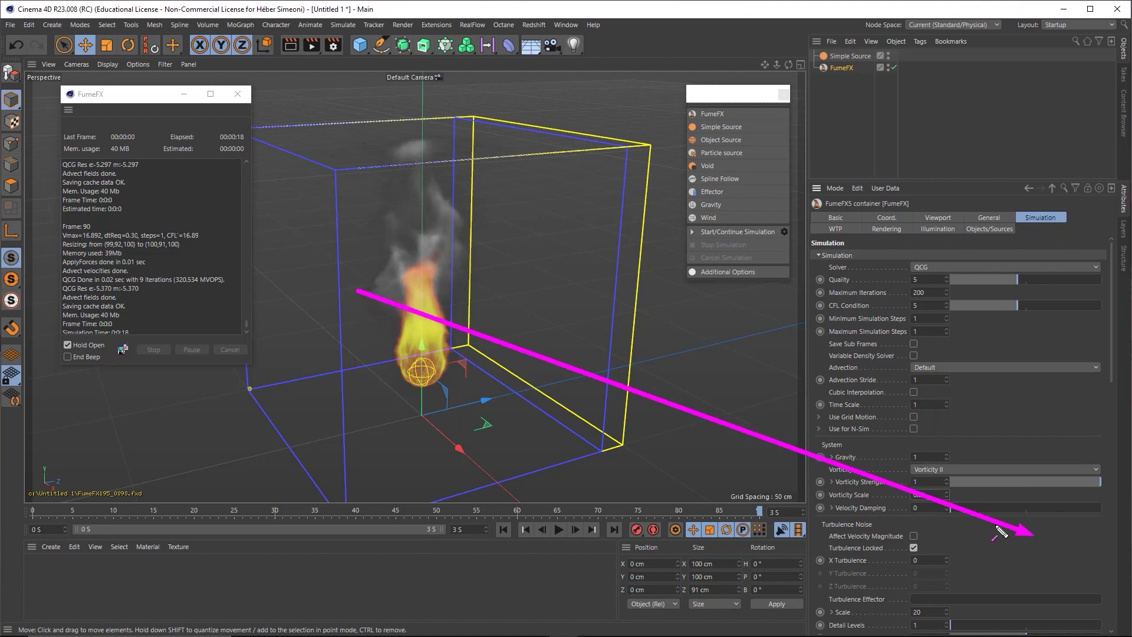
{"action": "double_click", "coordinate": [920, 495]}
Step: Set Vorticity Scale to 1 and re-run the simulation
{"action": "type", "text": "1"}
{"action": "key", "text": "Return"}
{"action": "left_click", "coordinate": [739, 231]}
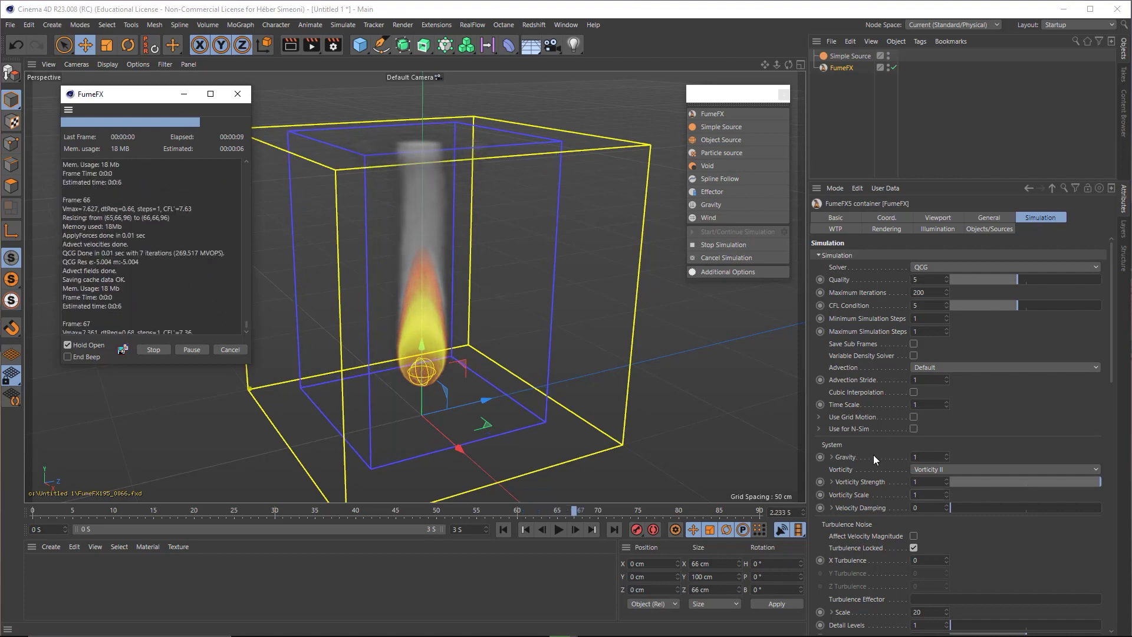
Step: Return Vorticity Scale to 0.01
{"action": "double_click", "coordinate": [937, 494]}
{"action": "type", "text": "0.01"}
{"action": "key", "text": "Return"}
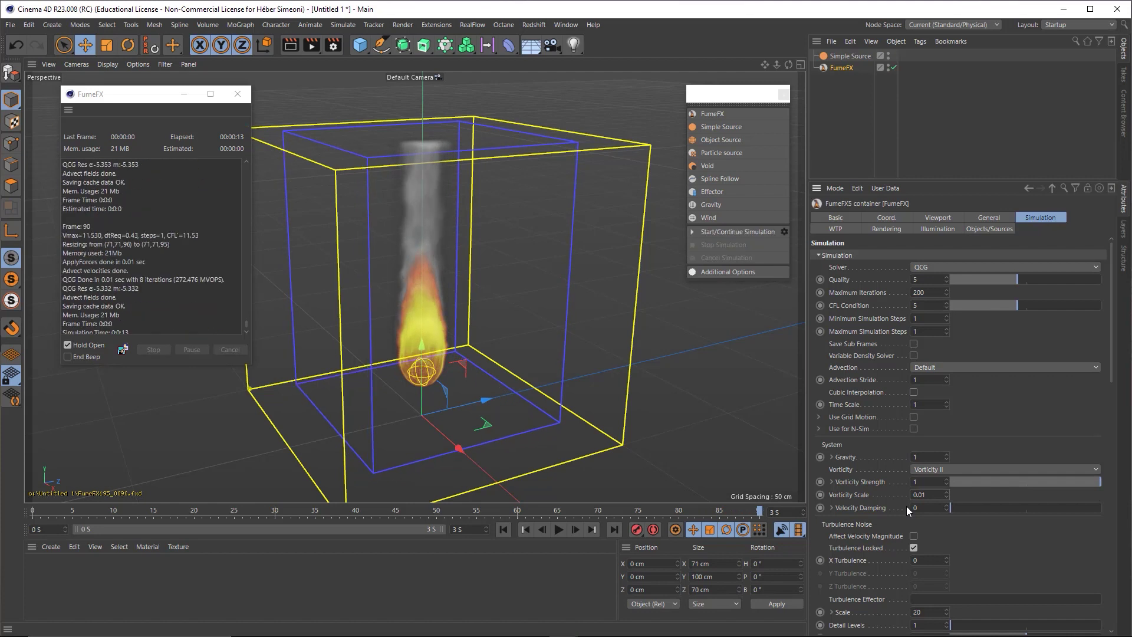
Step: Raise Velocity Damping slightly above 0 and re-run the simulation
{"action": "mouse_move", "coordinate": [982, 319]}
{"action": "left_mouse_down"}
{"action": "mouse_move", "coordinate": [858, 519]}
{"action": "mouse_move", "coordinate": [951, 510]}
{"action": "left_mouse_up"}
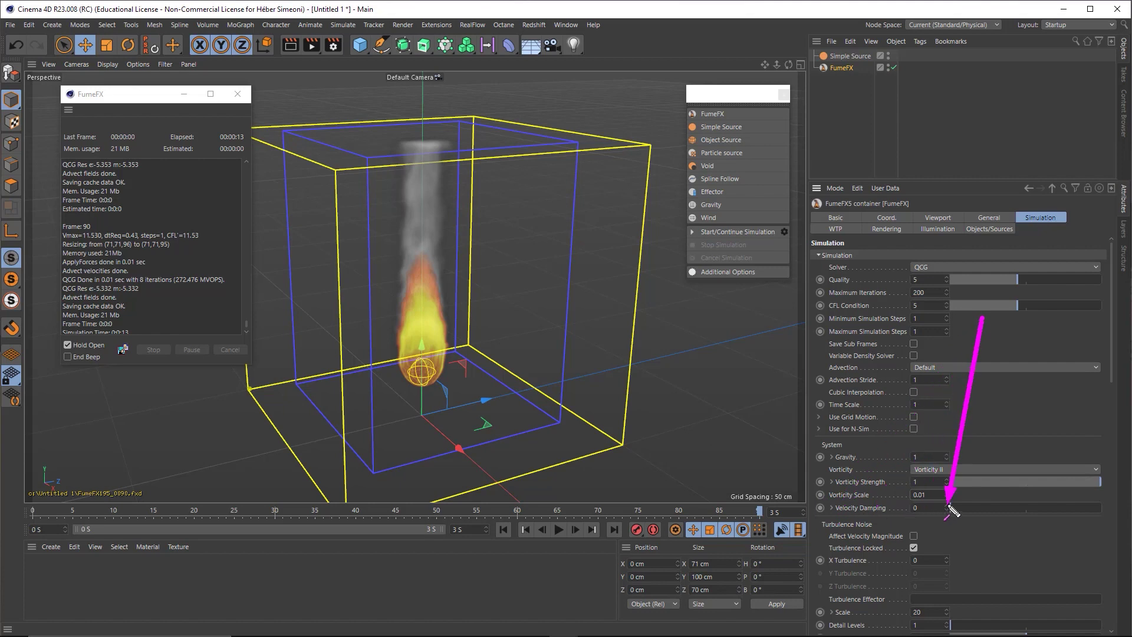
{"action": "left_click", "coordinate": [729, 232]}
{"action": "left_click_drag", "start_coordinate": [947, 506], "coordinate": [963, 507]}
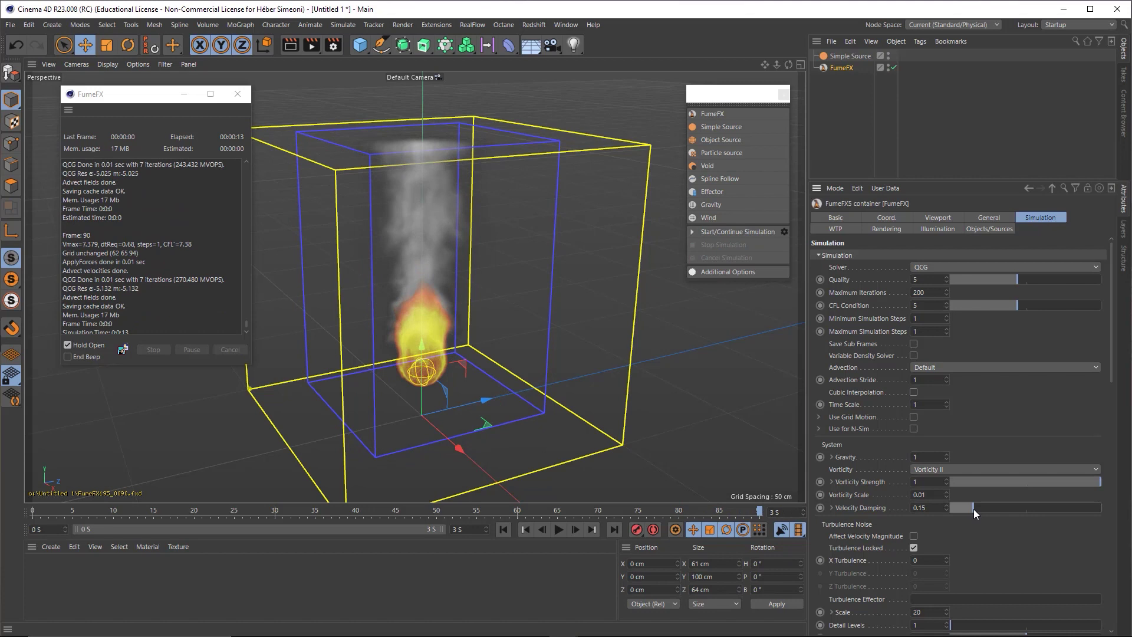
{"action": "left_click", "coordinate": [753, 232]}
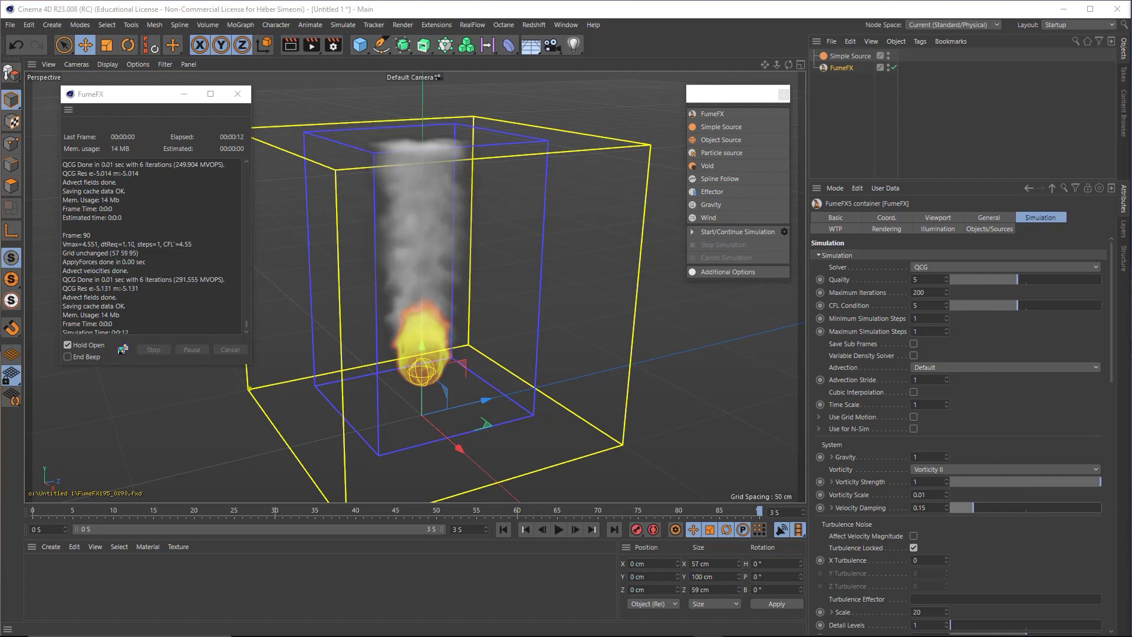
Step: Re-run the fire simulation once more and stop it at frame 60
{"action": "left_click", "coordinate": [740, 232]}
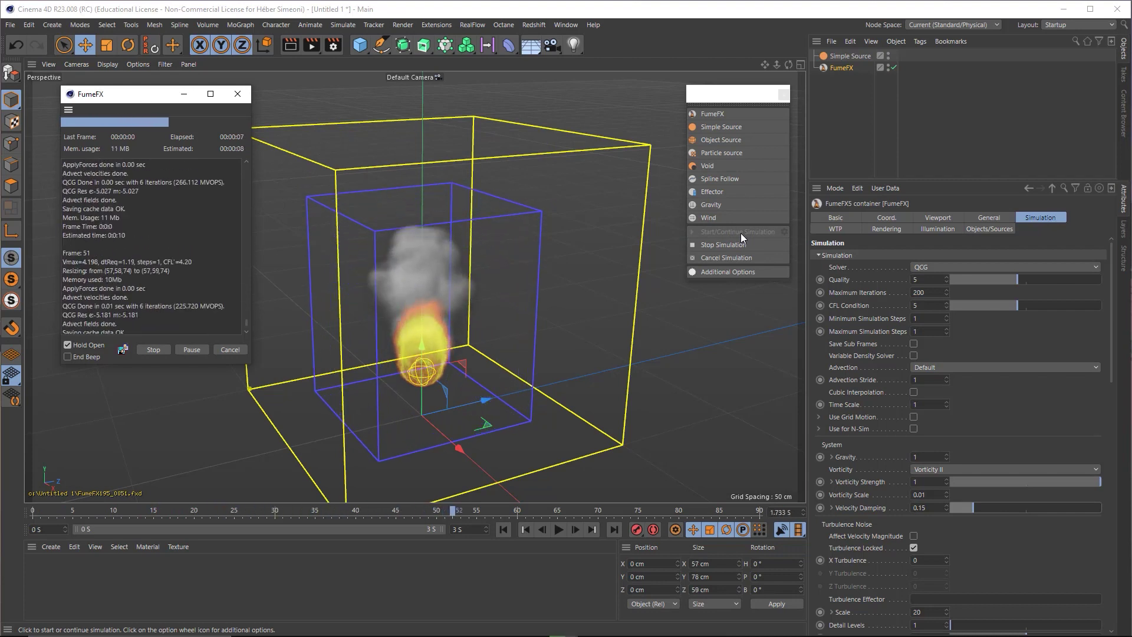
{"action": "key", "text": "Escape"}
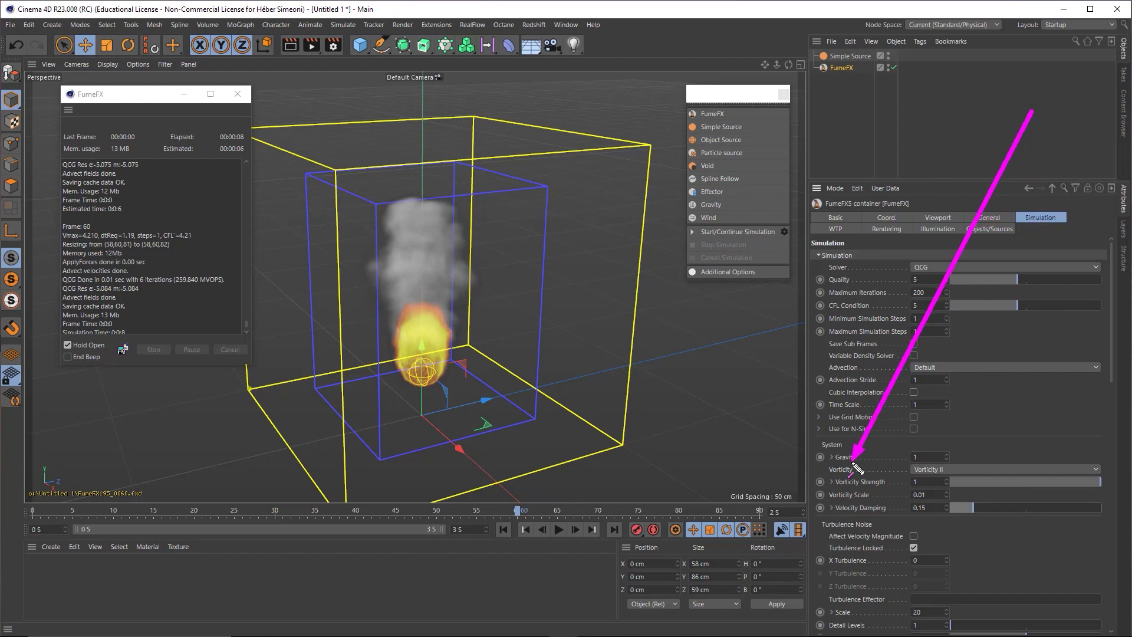
{"action": "left_click", "coordinate": [841, 255]}
Step: Restart the simulation and set Velocity Damping to 0
{"action": "left_click", "coordinate": [839, 254], "text": "ctrl"}
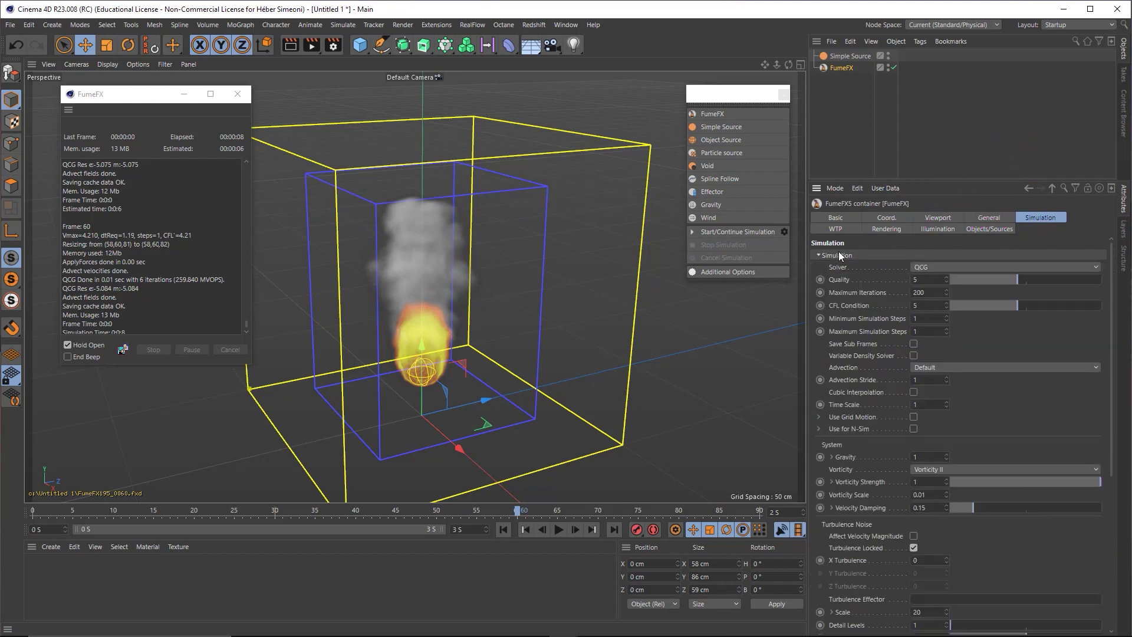
{"action": "scroll", "coordinate": [861, 390], "scroll_direction": "down", "scroll_amount": 5}
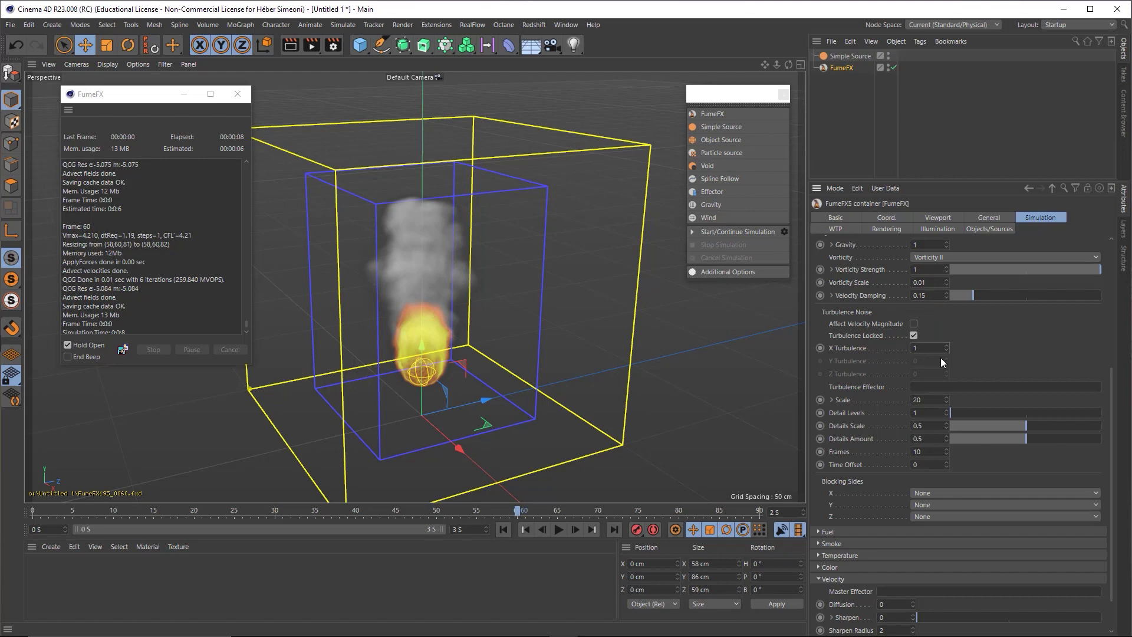
{"action": "left_click", "coordinate": [723, 233]}
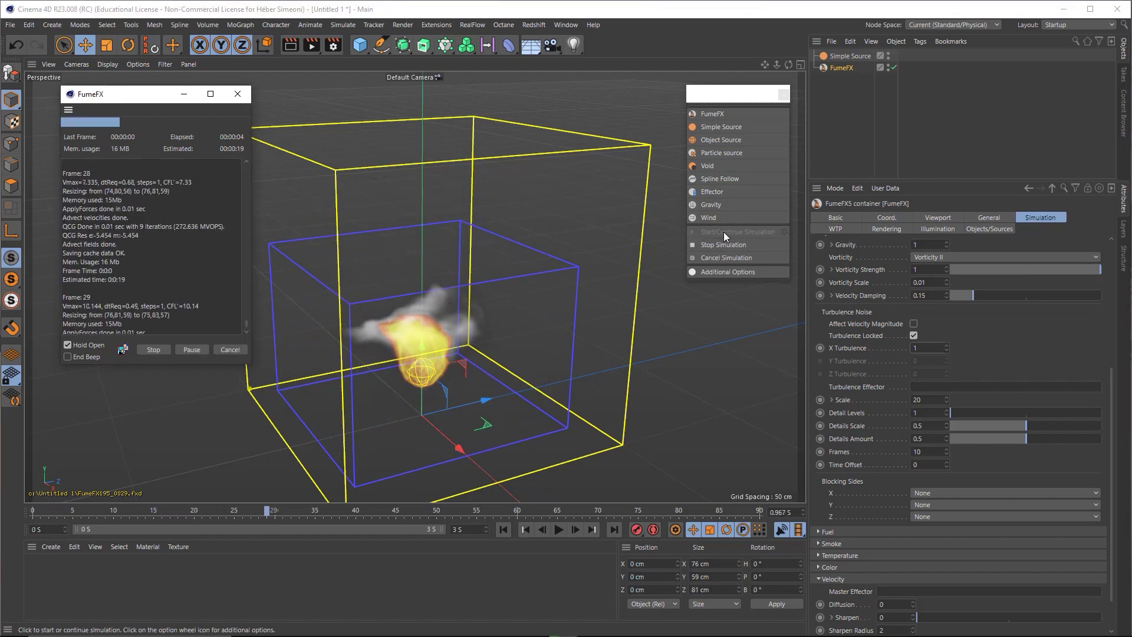
{"action": "left_click_drag", "start_coordinate": [972, 295], "coordinate": [939, 299]}
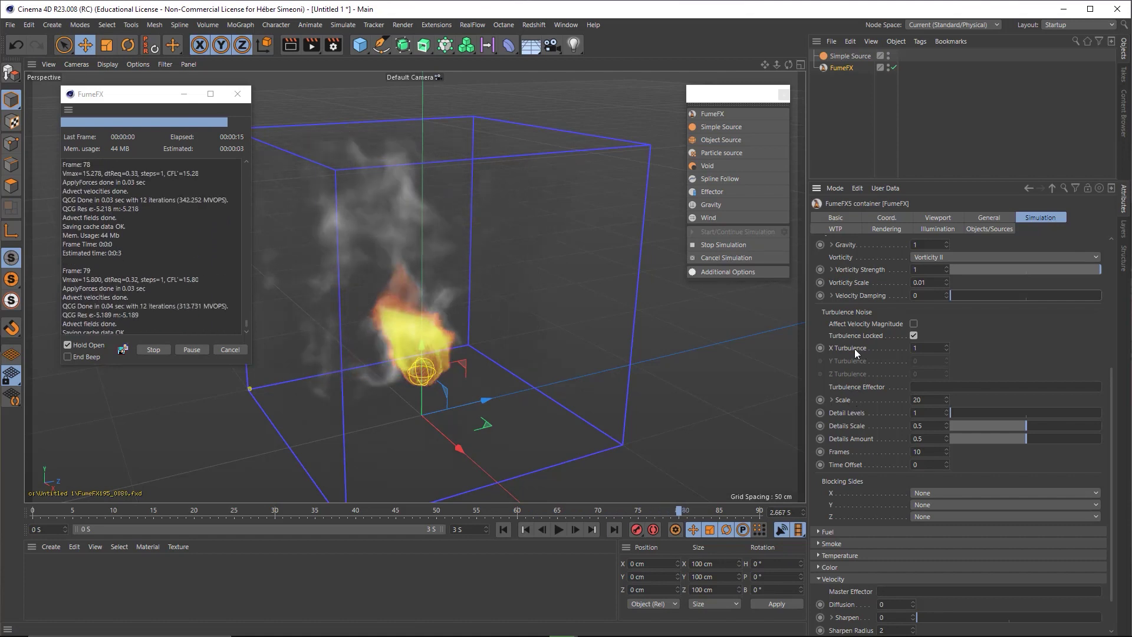
Step: Keep turbulence Scale at 20, re-simulate, and stop at frame 83
{"action": "left_click", "coordinate": [839, 351]}
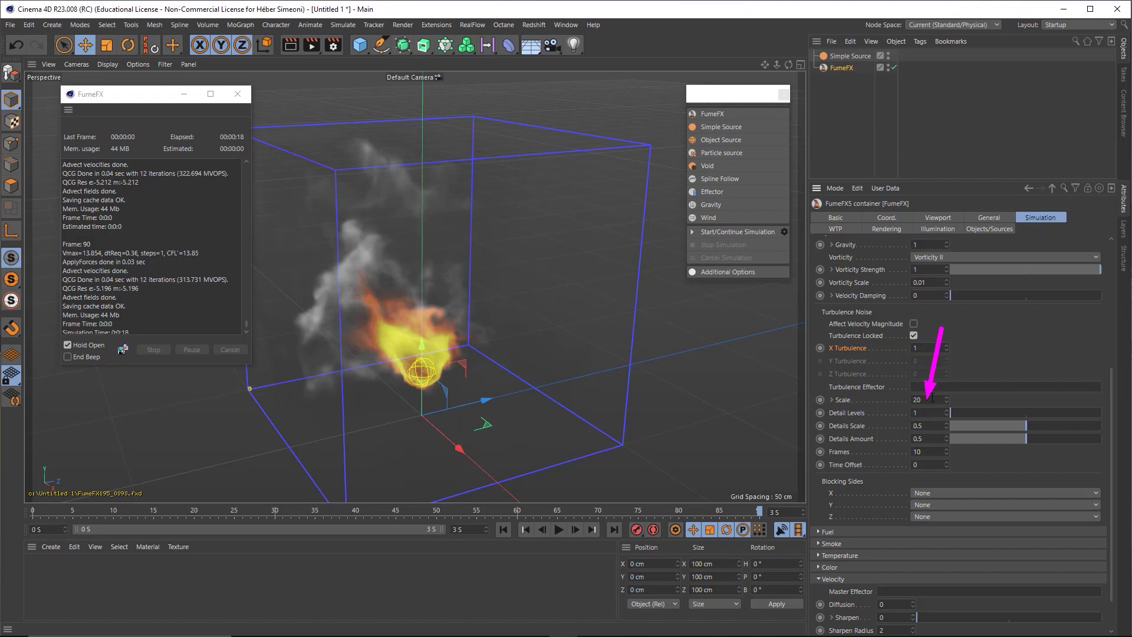
{"action": "left_click", "coordinate": [720, 233]}
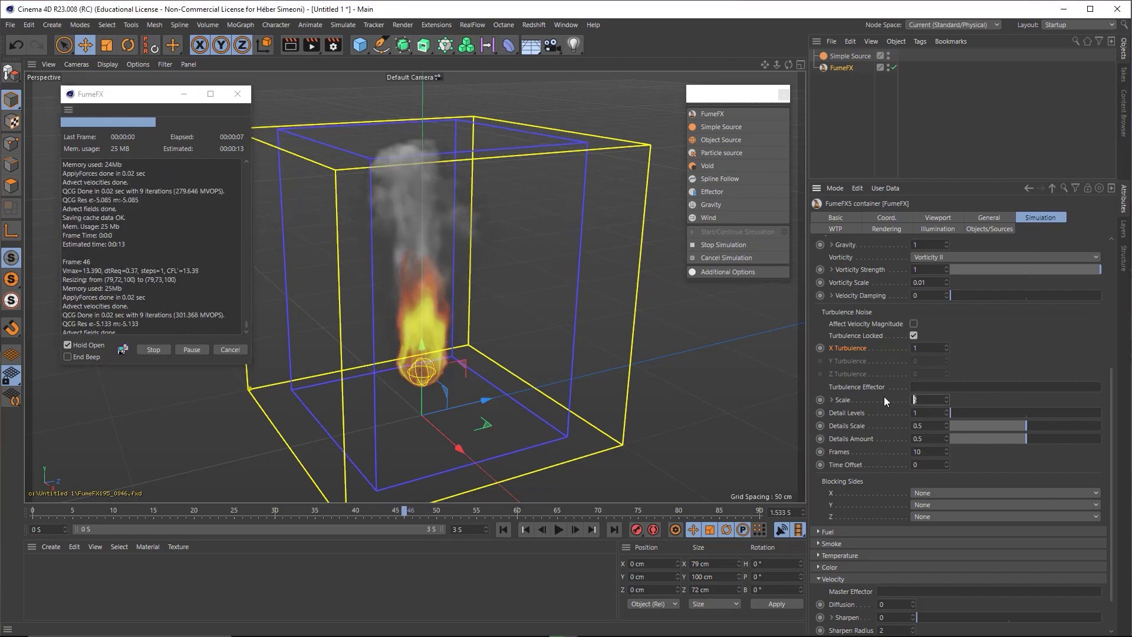
{"action": "type", "text": "0"}
{"action": "key", "text": "Return"}
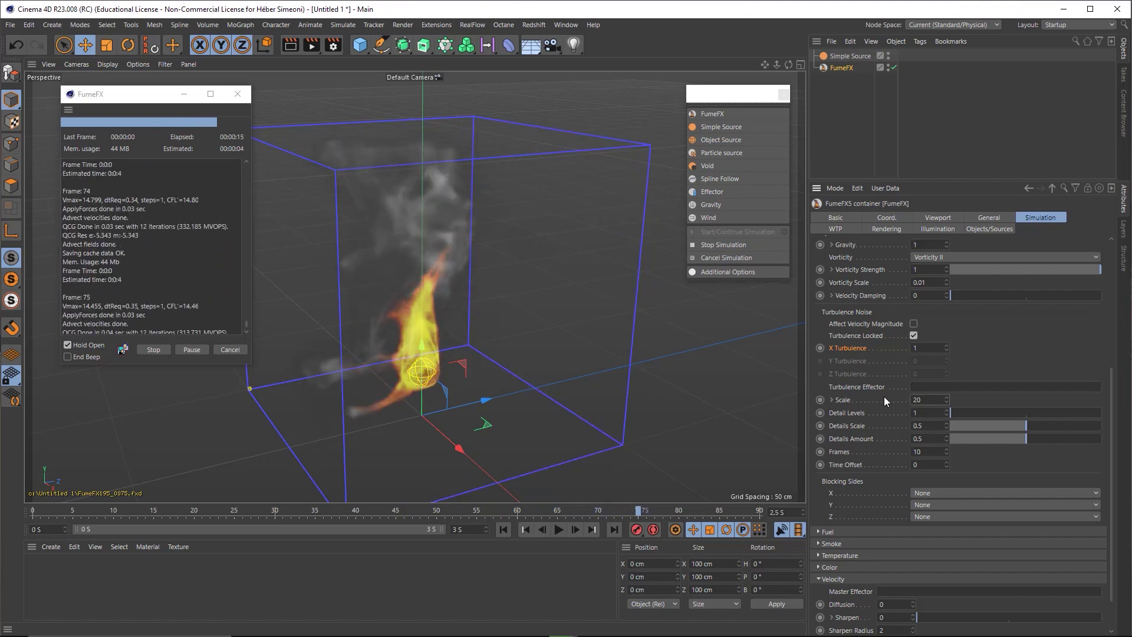
{"action": "left_click", "coordinate": [722, 246]}
{"action": "scroll", "coordinate": [1005, 398], "scroll_direction": "up", "scroll_amount": 5}
{"action": "left_click", "coordinate": [851, 255]}
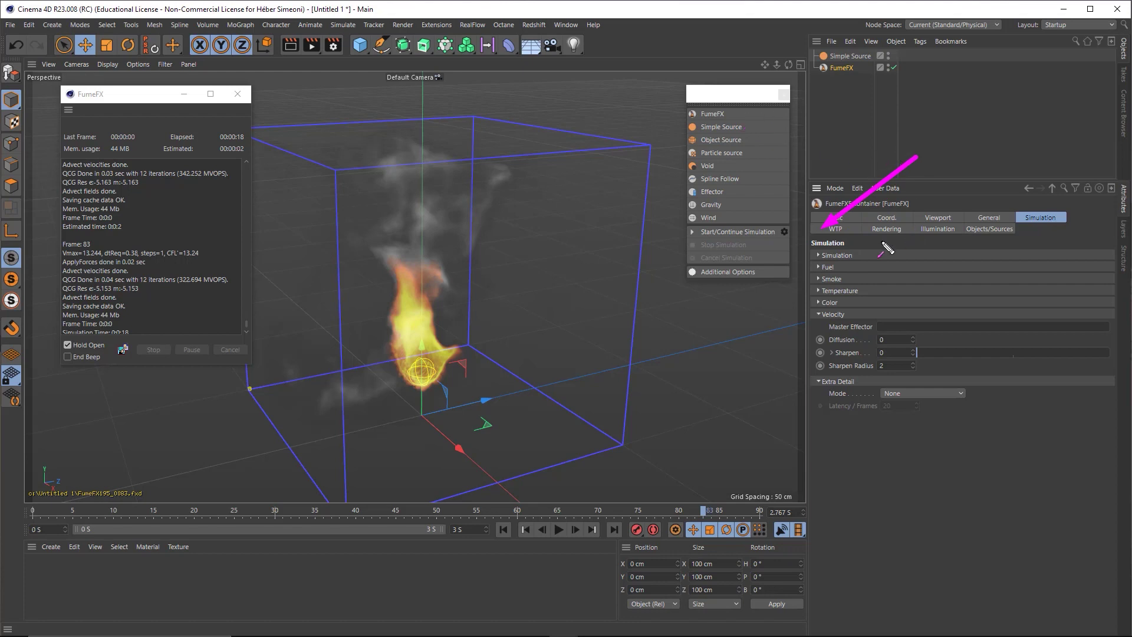
Step: Run the simulation with fuel off, then re-enable Simulate Fuel
{"action": "left_click", "coordinate": [819, 268]}
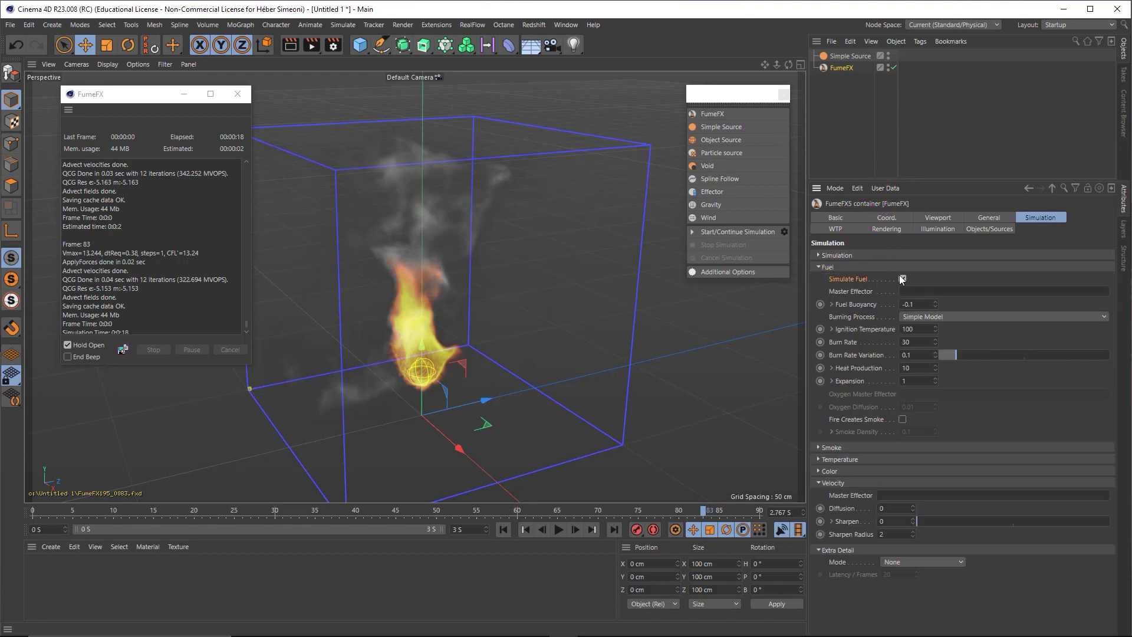
{"action": "left_click", "coordinate": [737, 235]}
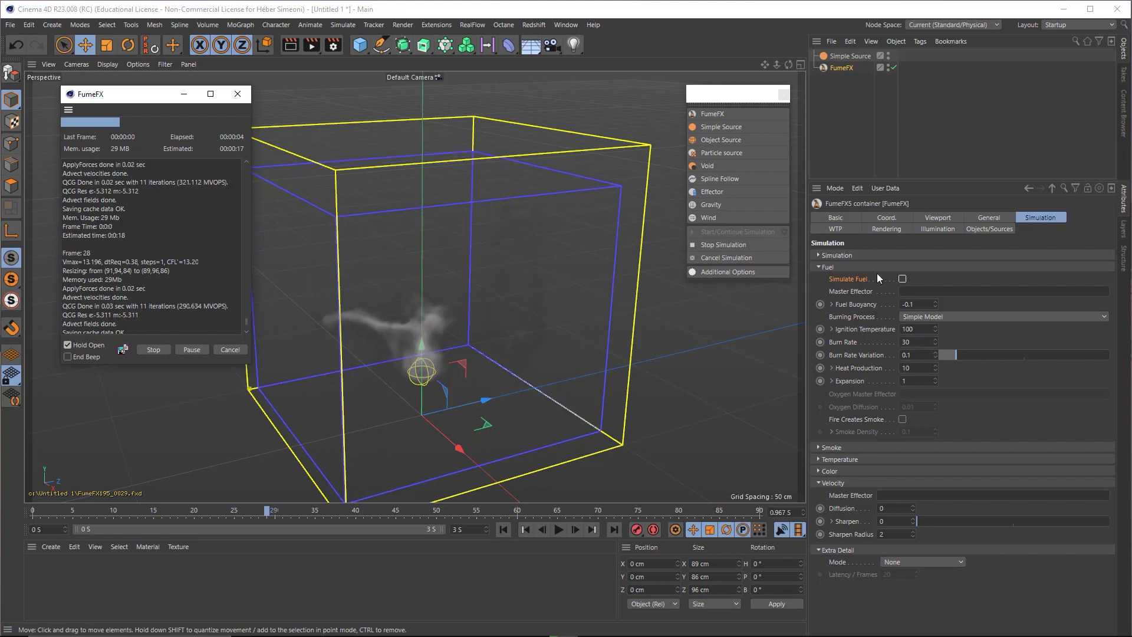
{"action": "left_click", "coordinate": [902, 279]}
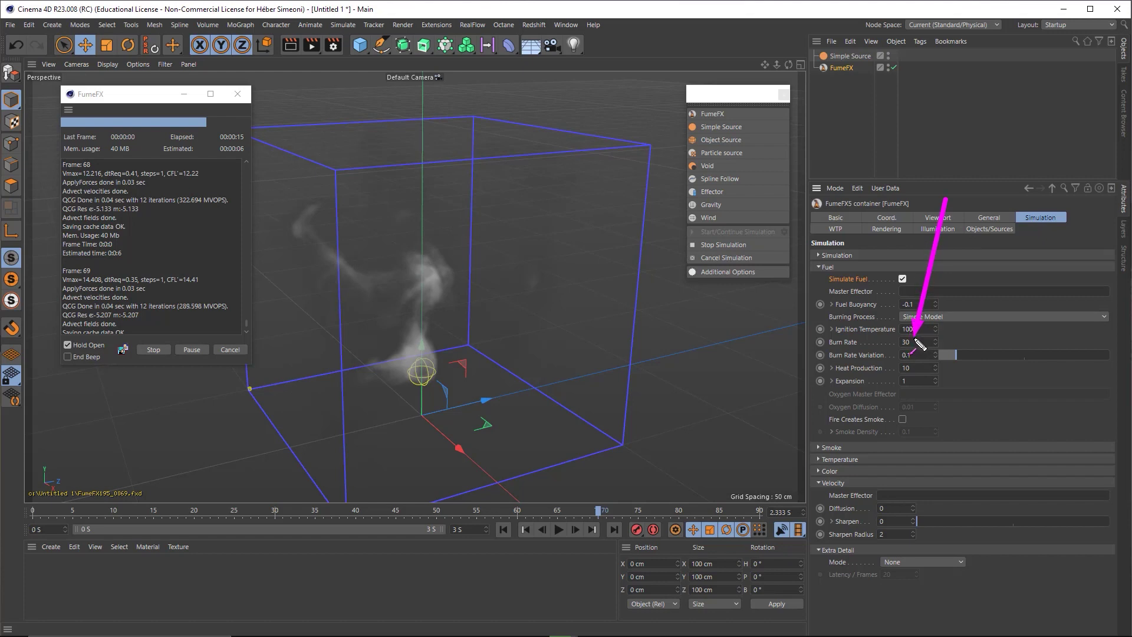
Step: Try a Burn Rate of 5 in a re-run, then revert to 30 and re-simulate
{"action": "left_click", "coordinate": [918, 342]}
{"action": "type", "text": "5"}
{"action": "left_click", "coordinate": [731, 233]}
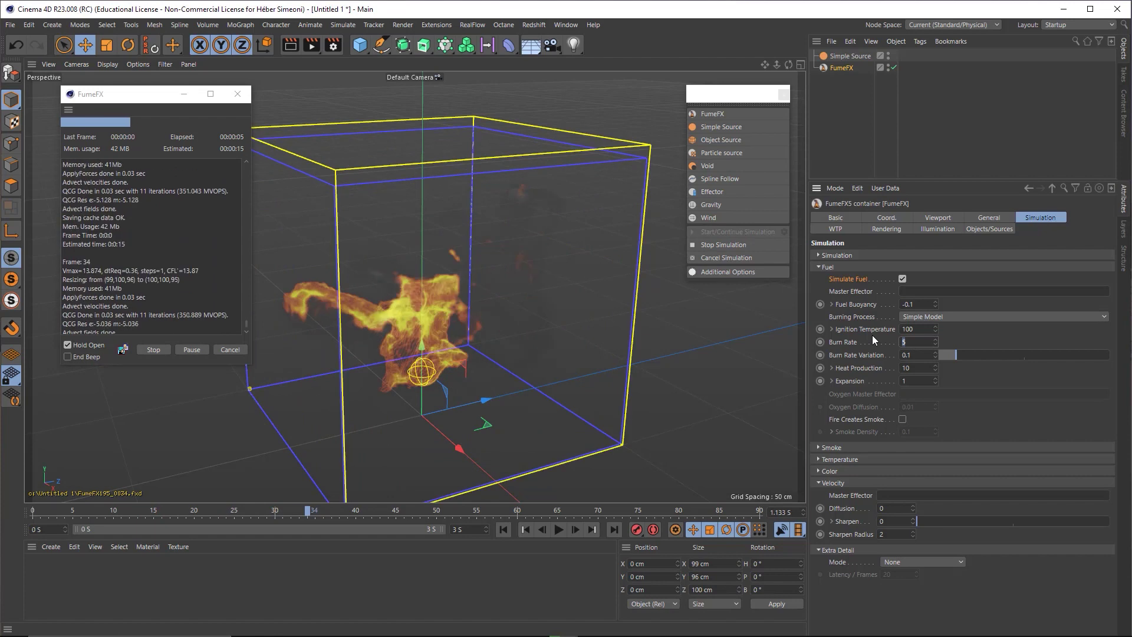
{"action": "key", "text": "Escape"}
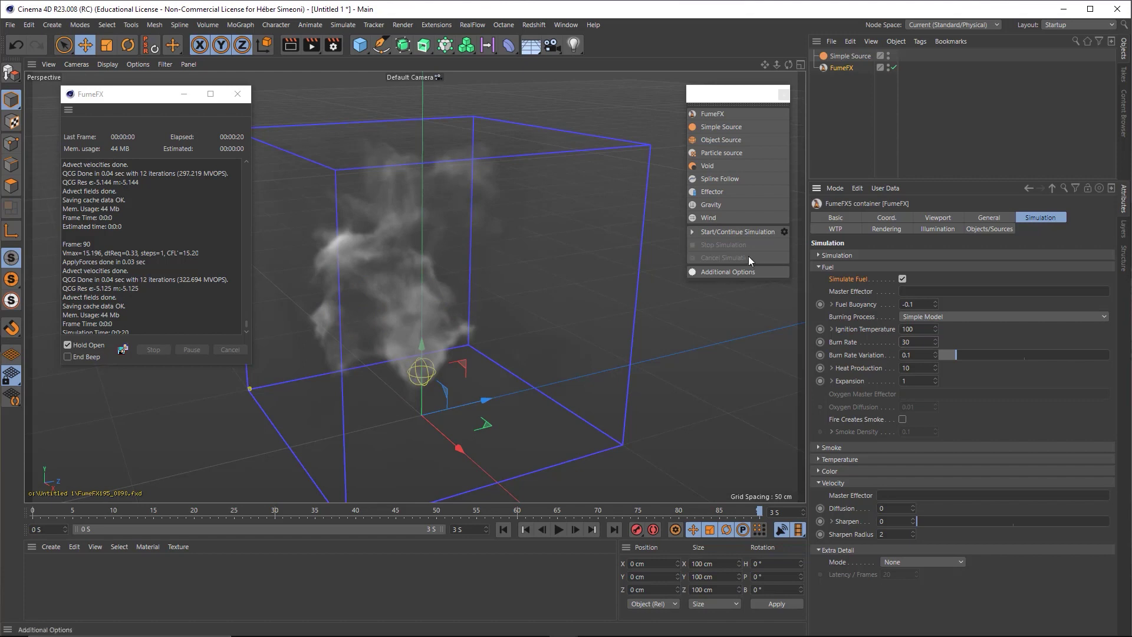
{"action": "left_click", "coordinate": [738, 235]}
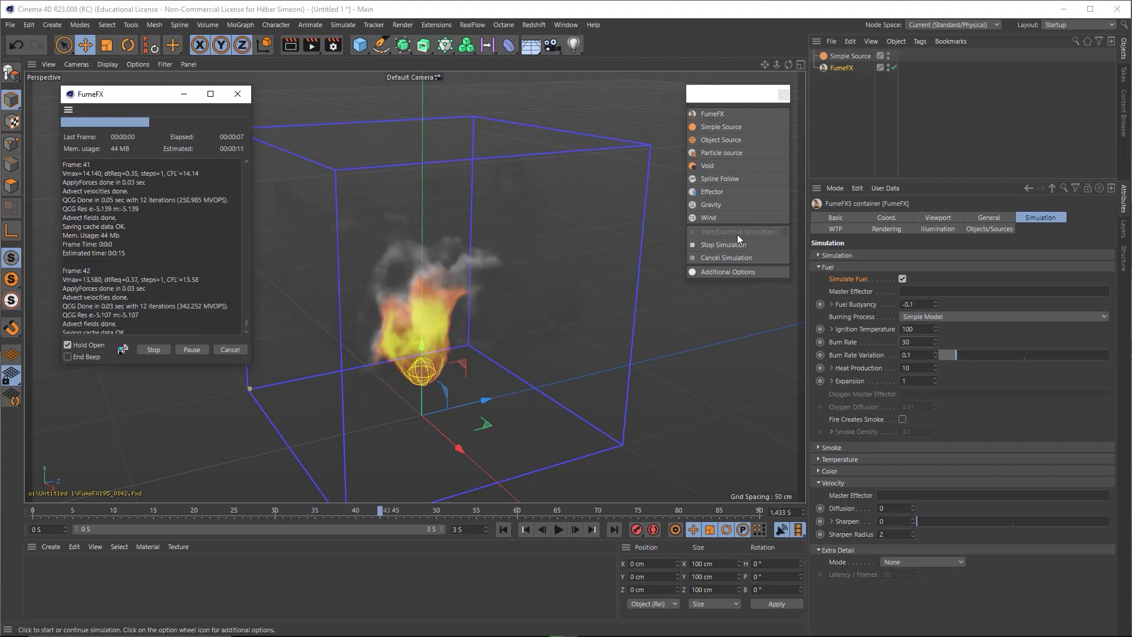
Step: Set fuel Expansion to 5 and restart the simulation
{"action": "left_click", "coordinate": [847, 343]}
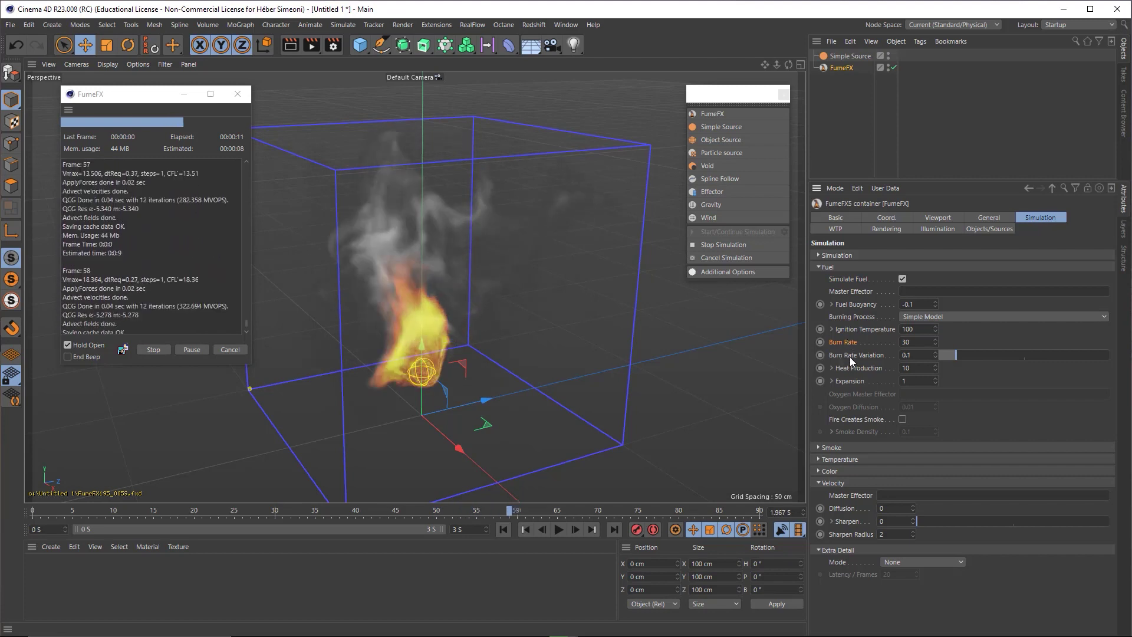
{"action": "left_click_drag", "start_coordinate": [955, 288], "coordinate": [895, 383]}
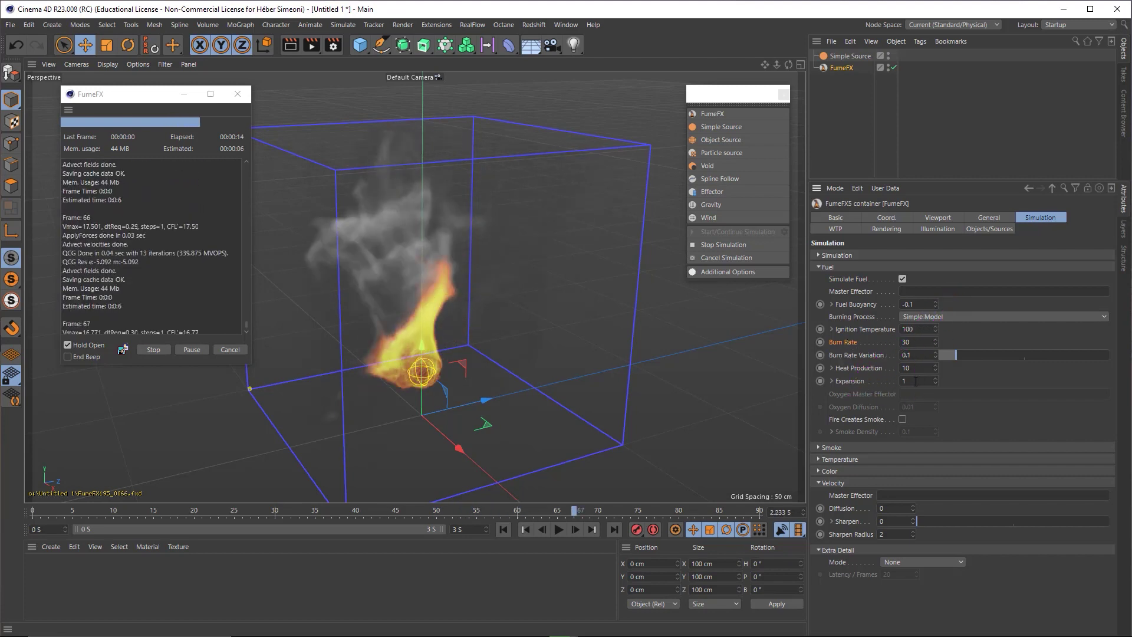
{"action": "double_click", "coordinate": [907, 381]}
{"action": "type", "text": "5"}
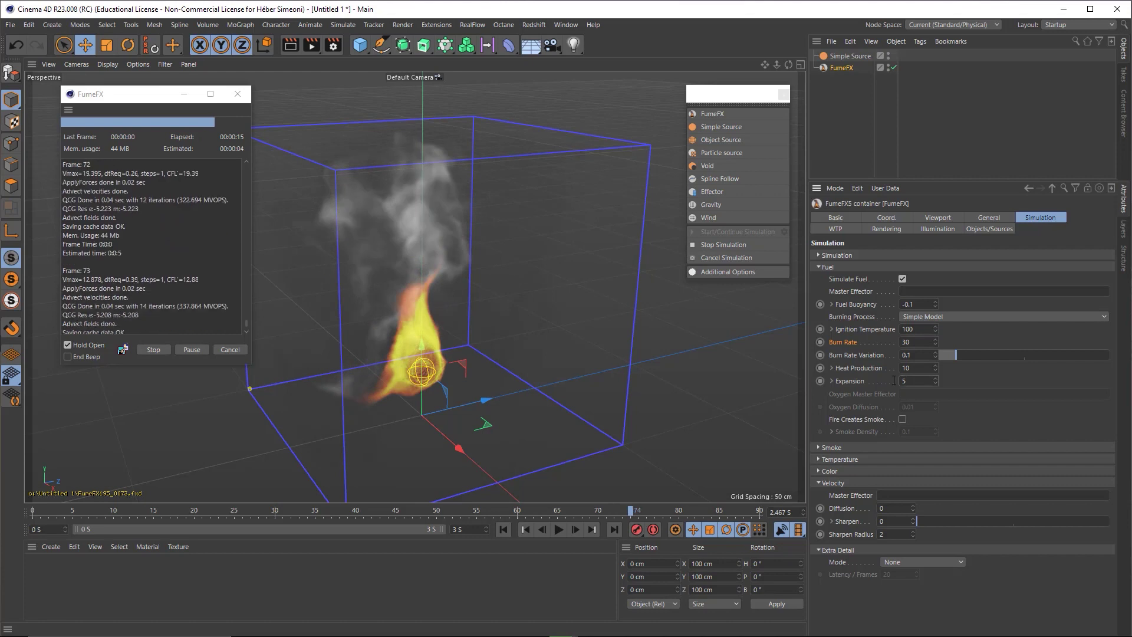
{"action": "left_click", "coordinate": [721, 239]}
{"action": "left_click", "coordinate": [720, 230]}
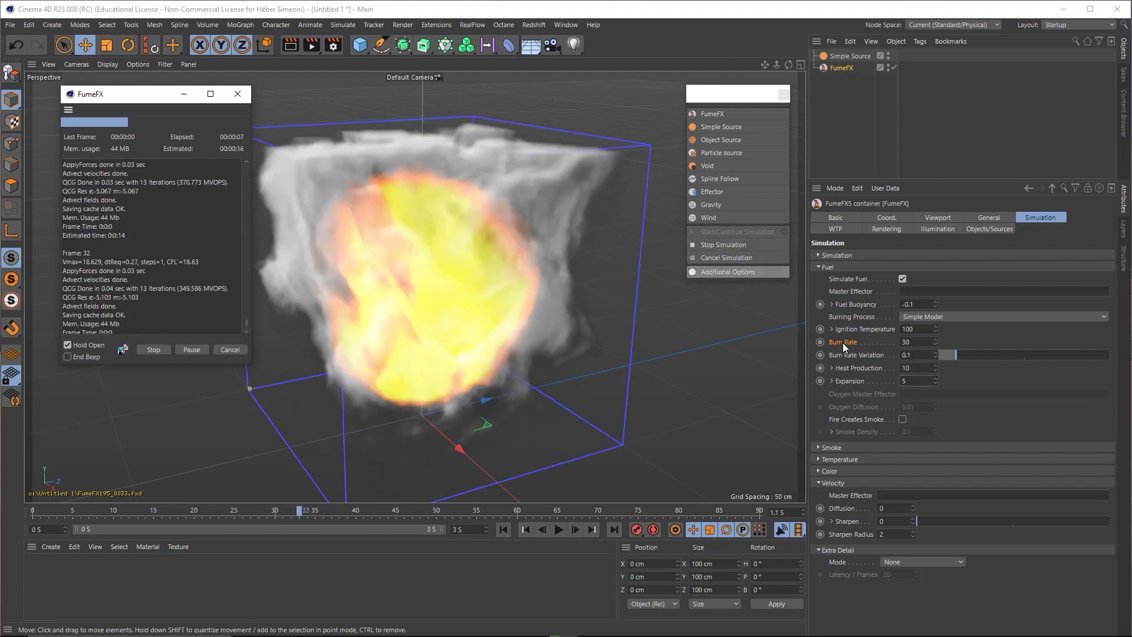
Step: Change fuel Expansion to 2, re-simulate, and stop at frame 35
{"action": "double_click", "coordinate": [914, 380]}
{"action": "type", "text": "2"}
{"action": "key", "text": "Return"}
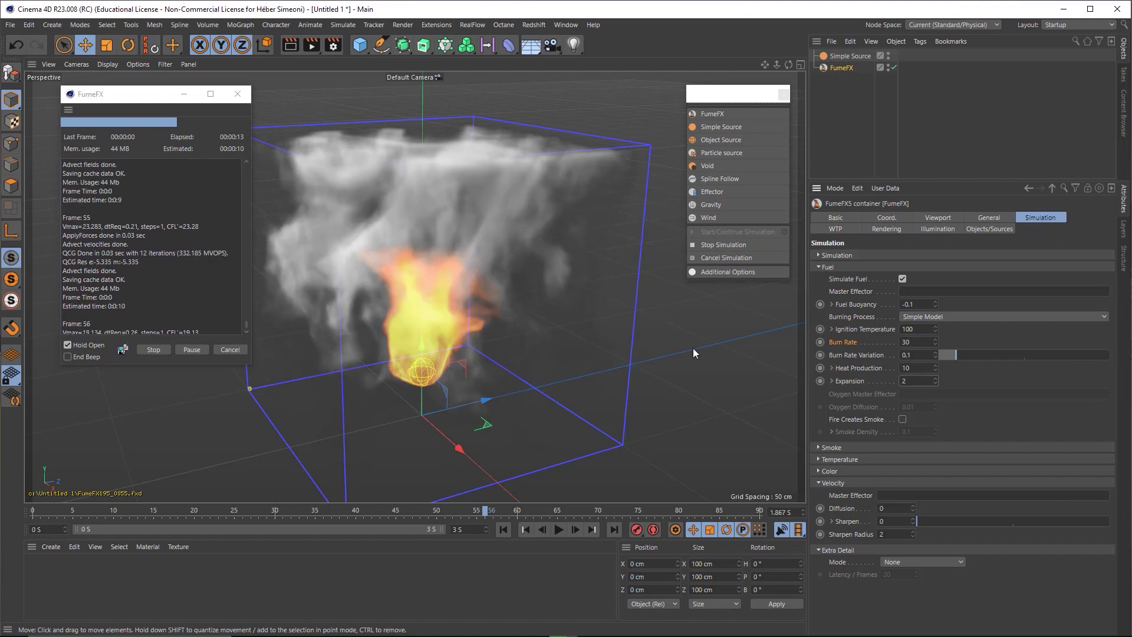
{"action": "left_click_drag", "start_coordinate": [958, 261], "coordinate": [925, 305]}
{"action": "mouse_move", "coordinate": [860, 382]}
{"action": "left_mouse_down"}
{"action": "mouse_move", "coordinate": [833, 386]}
{"action": "mouse_move", "coordinate": [861, 389]}
{"action": "left_mouse_up"}
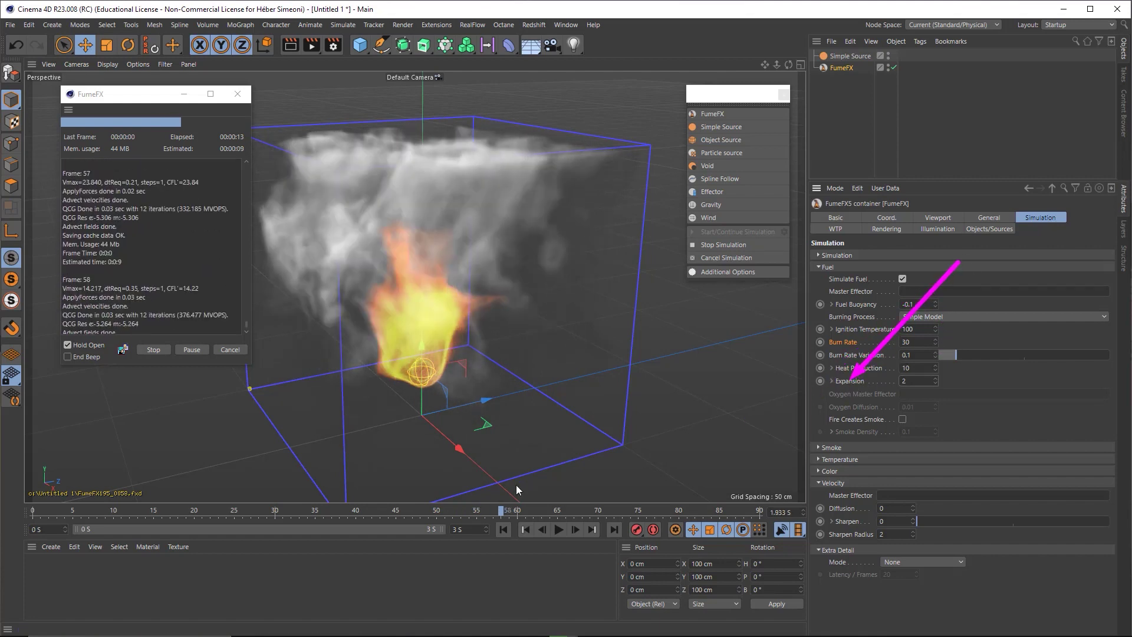
{"action": "left_click", "coordinate": [720, 232]}
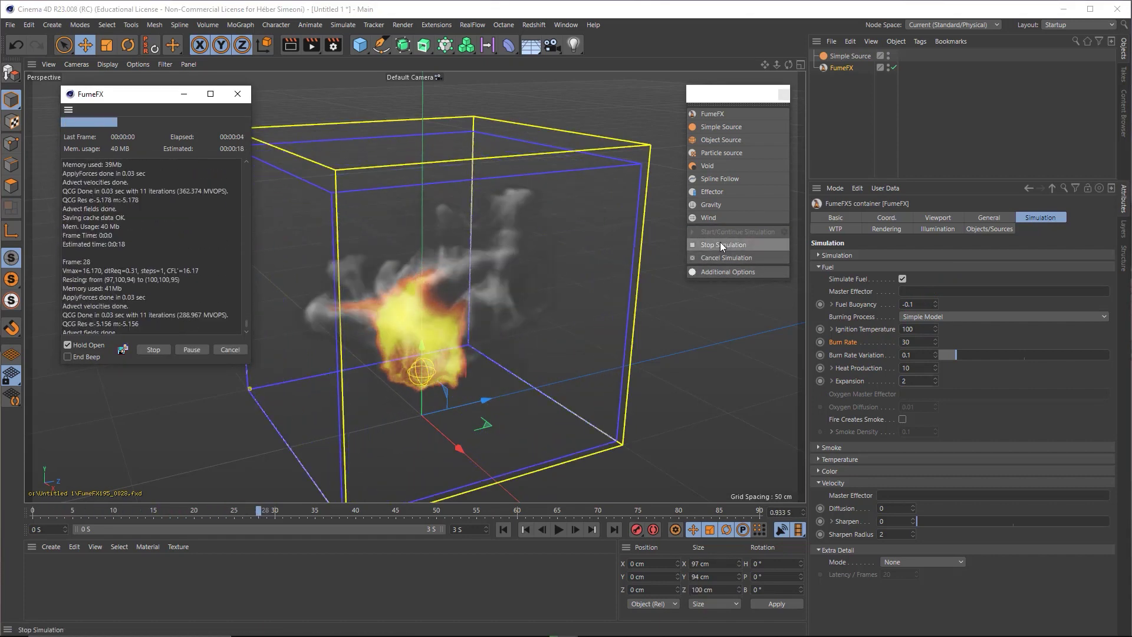
{"action": "left_click", "coordinate": [720, 241]}
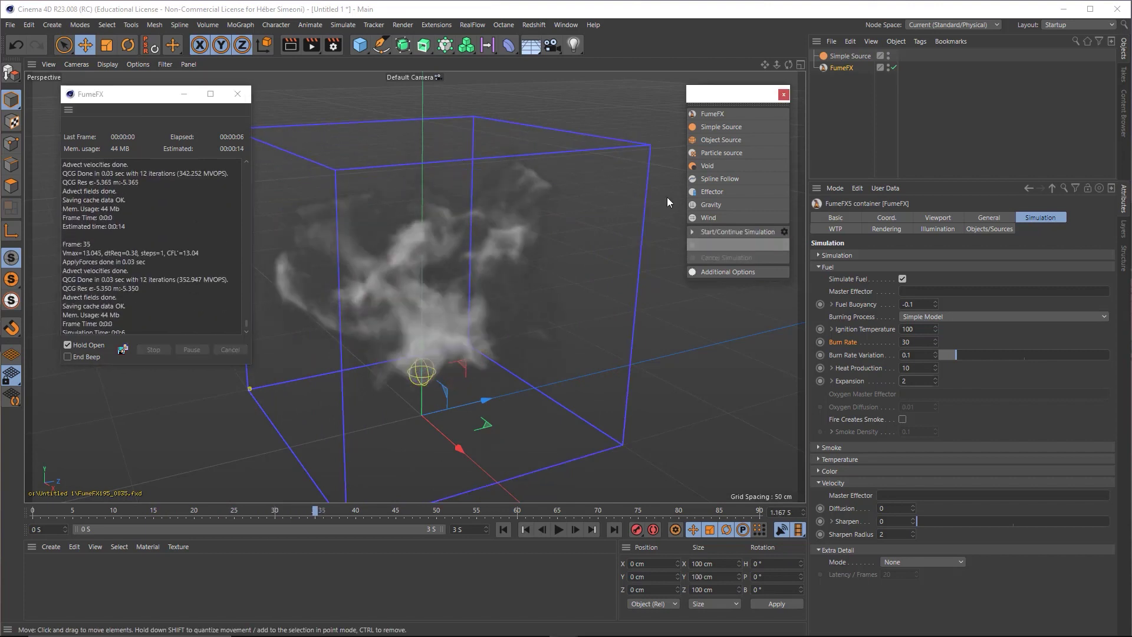
{"action": "left_click", "coordinate": [827, 267]}
{"action": "left_click", "coordinate": [833, 280]}
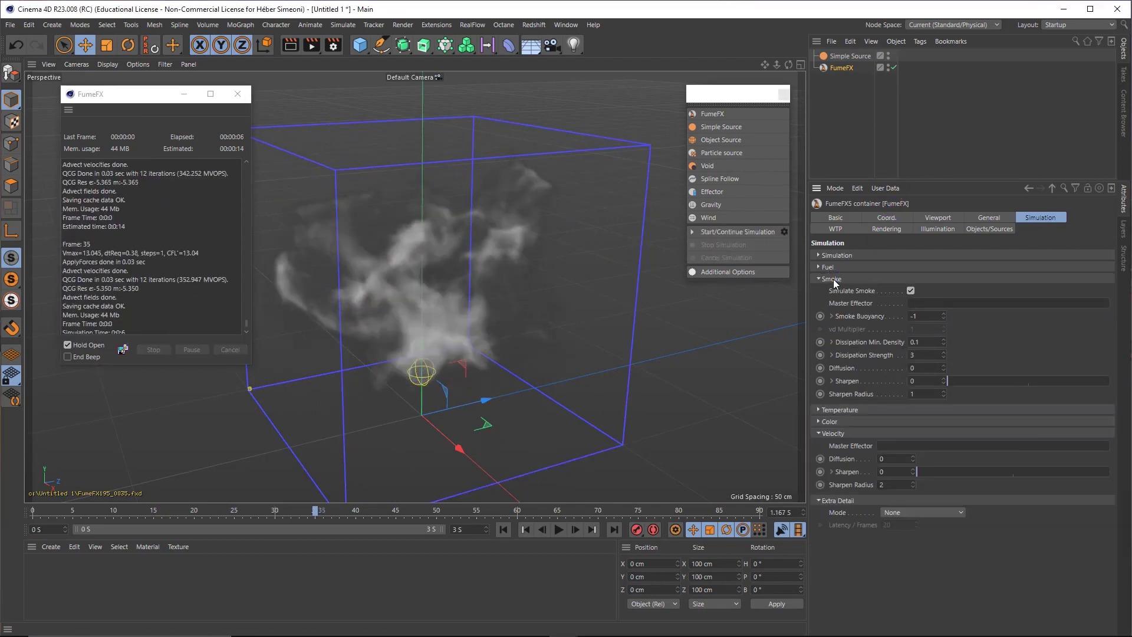
Step: Restart the simulation with Simulate Smoke off, then turn smoke back on
{"action": "left_click", "coordinate": [910, 290]}
{"action": "left_click", "coordinate": [731, 233]}
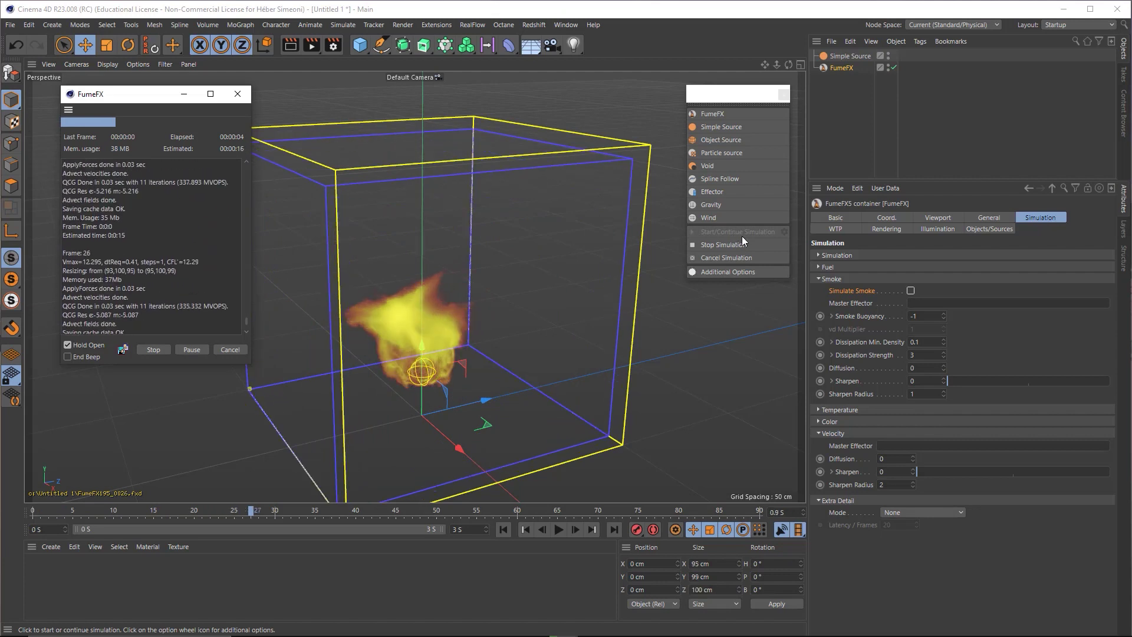
{"action": "left_click", "coordinate": [911, 291]}
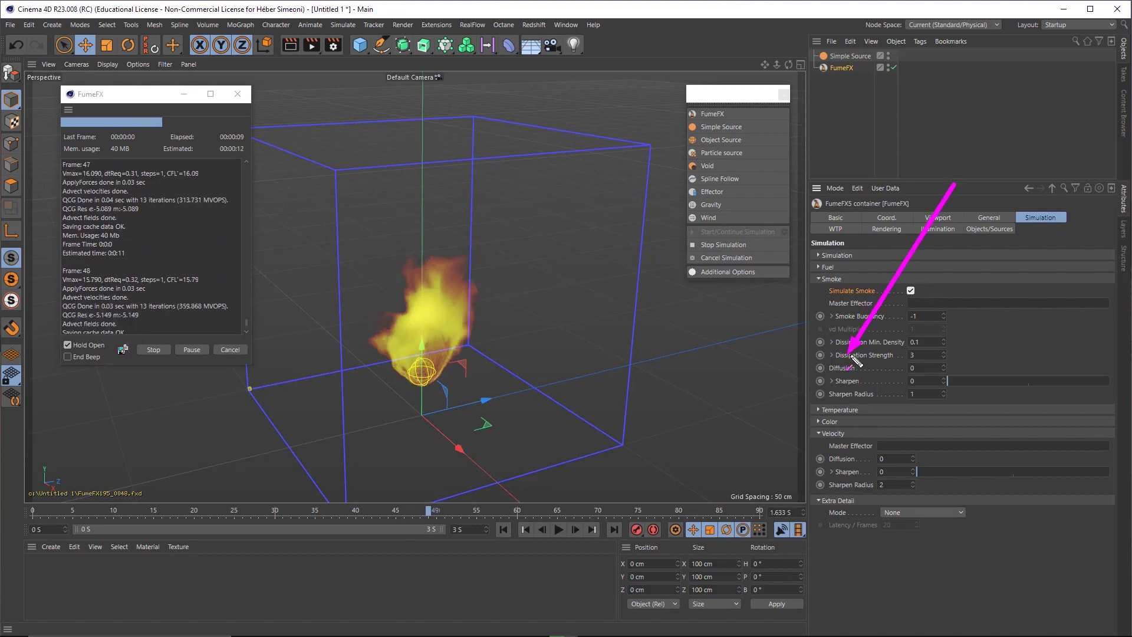
Step: Set smoke Dissipation Strength to 1 and let the simulation run to frame 90
{"action": "left_click", "coordinate": [915, 355]}
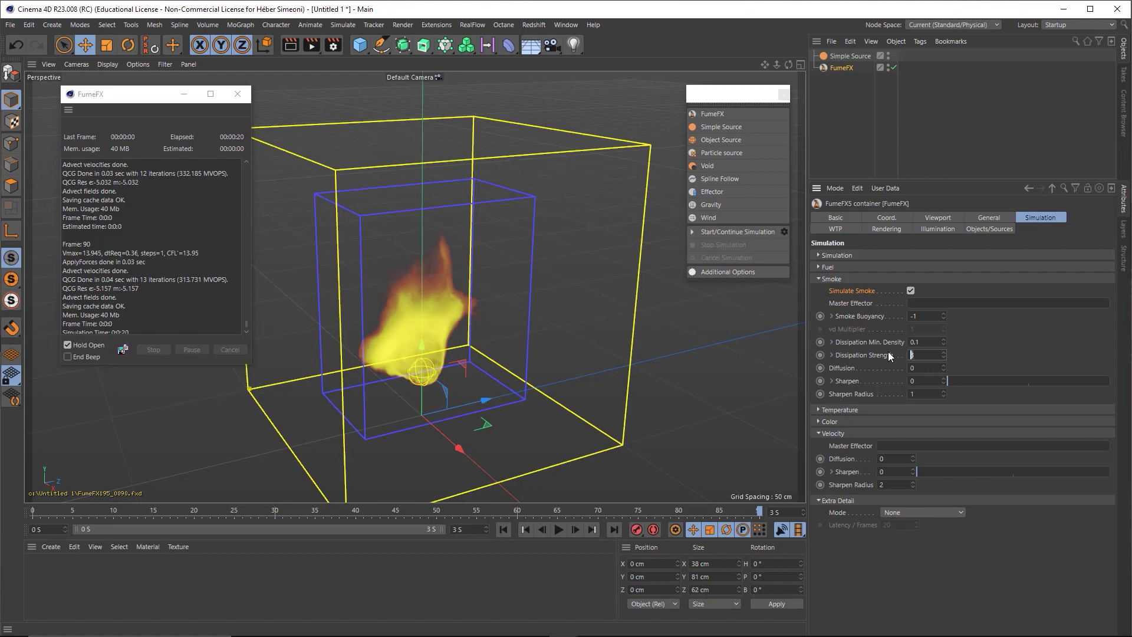
{"action": "type", "text": "10"}
{"action": "left_click", "coordinate": [731, 231]}
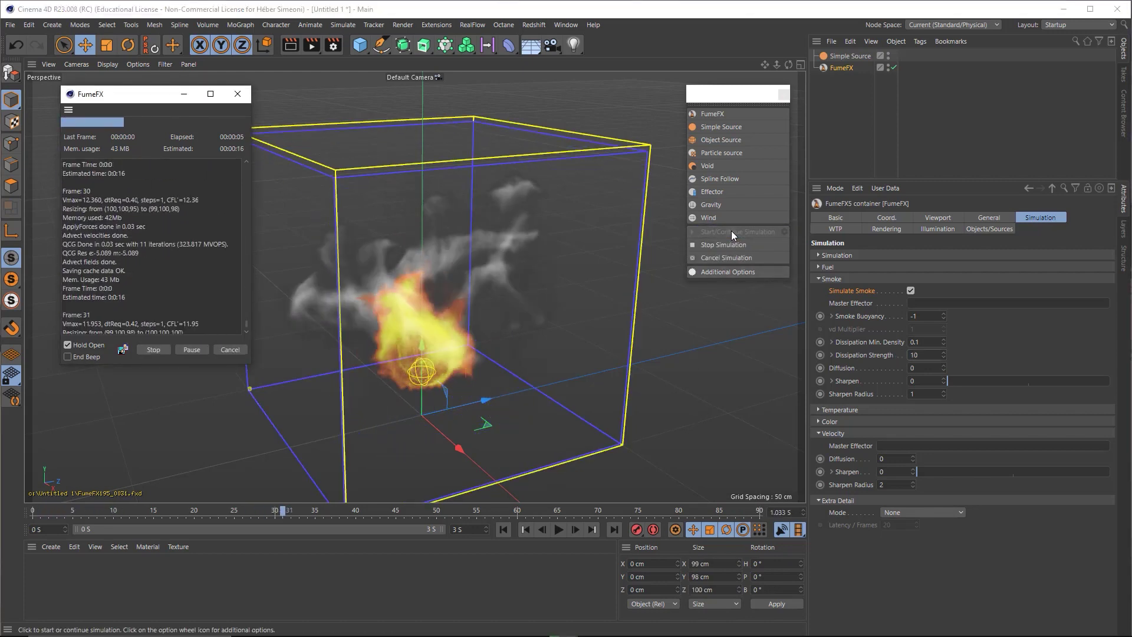
{"action": "double_click", "coordinate": [925, 355]}
{"action": "type", "text": "1"}
{"action": "key", "text": "Return"}
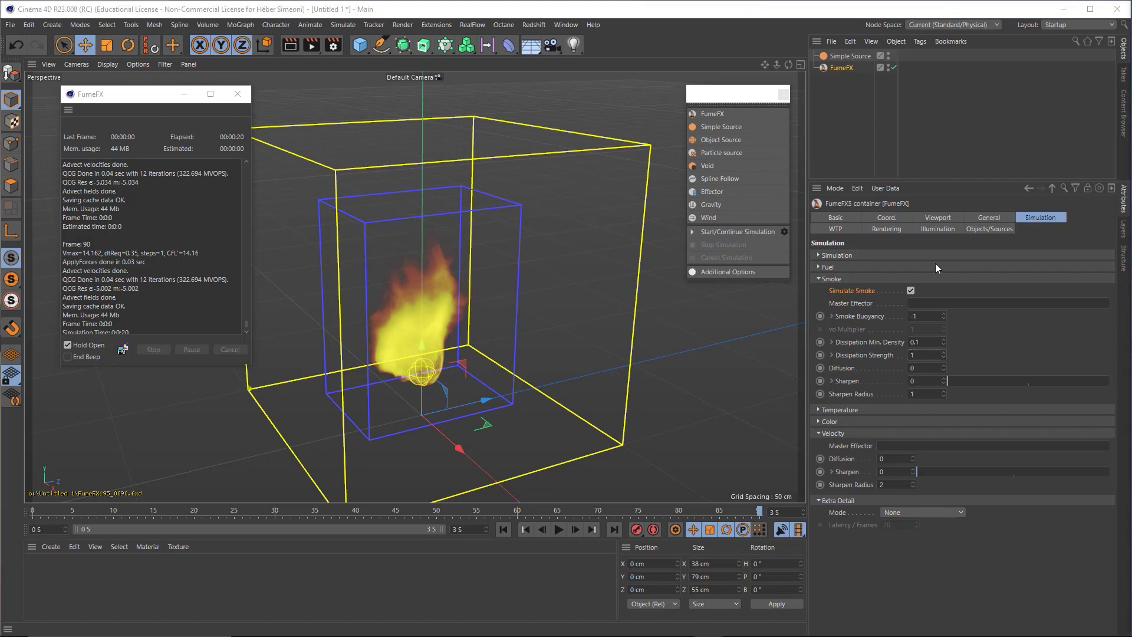
{"action": "left_click", "coordinate": [831, 278]}
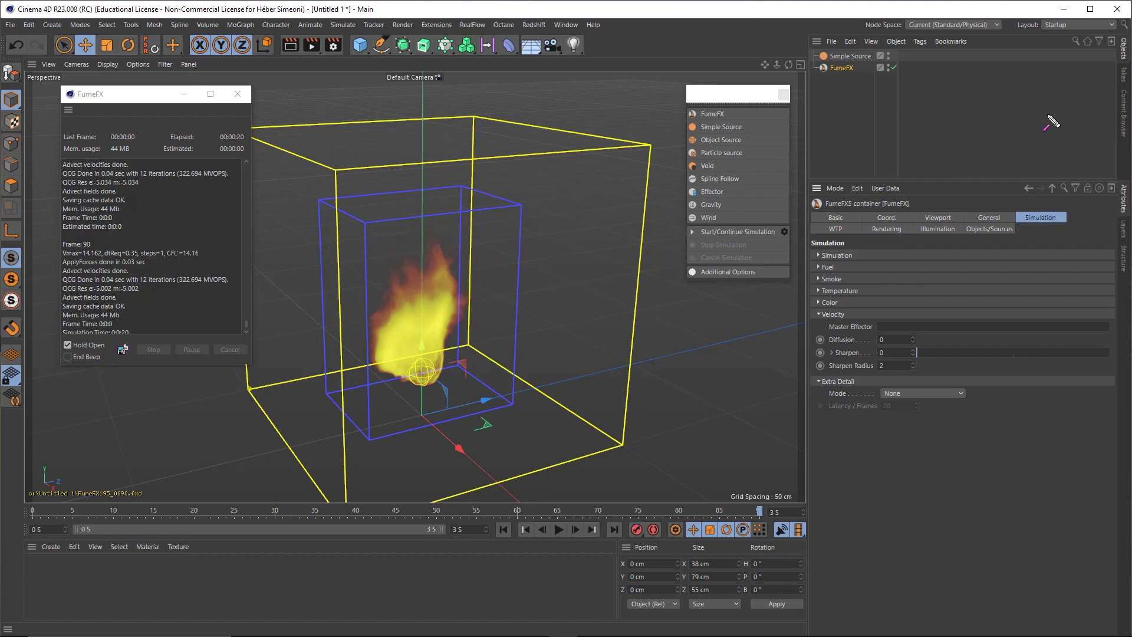
Step: Re-run the simulation trying smoke Sharpen at 0.3 and 1, reset it to 0, and stop at frame 63
{"action": "left_click", "coordinate": [832, 278]}
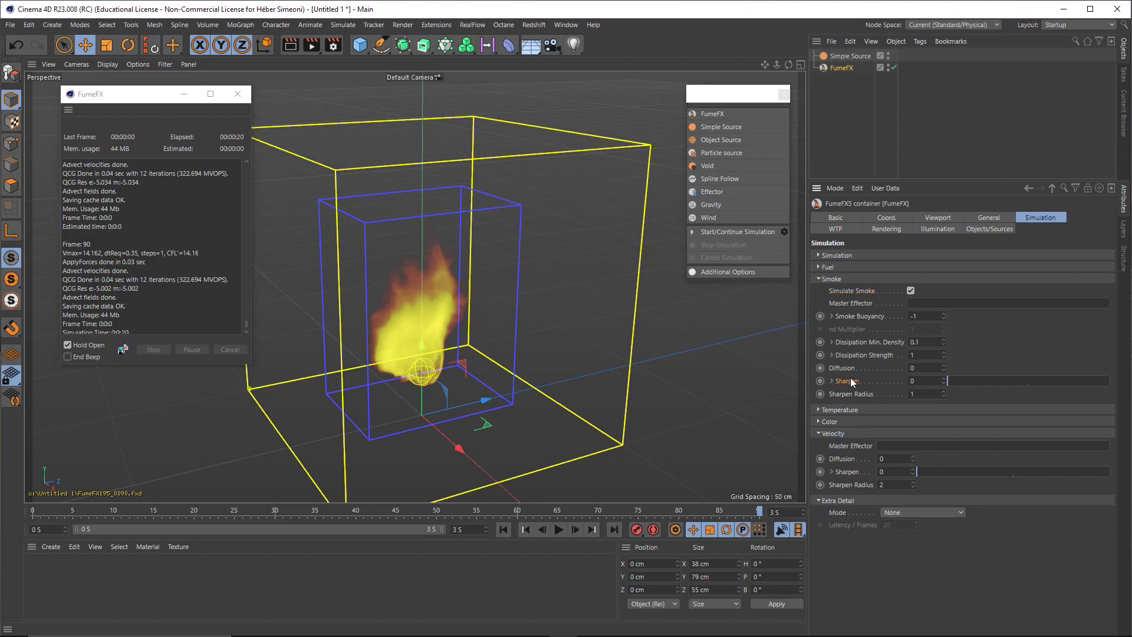
{"action": "left_click", "coordinate": [731, 232]}
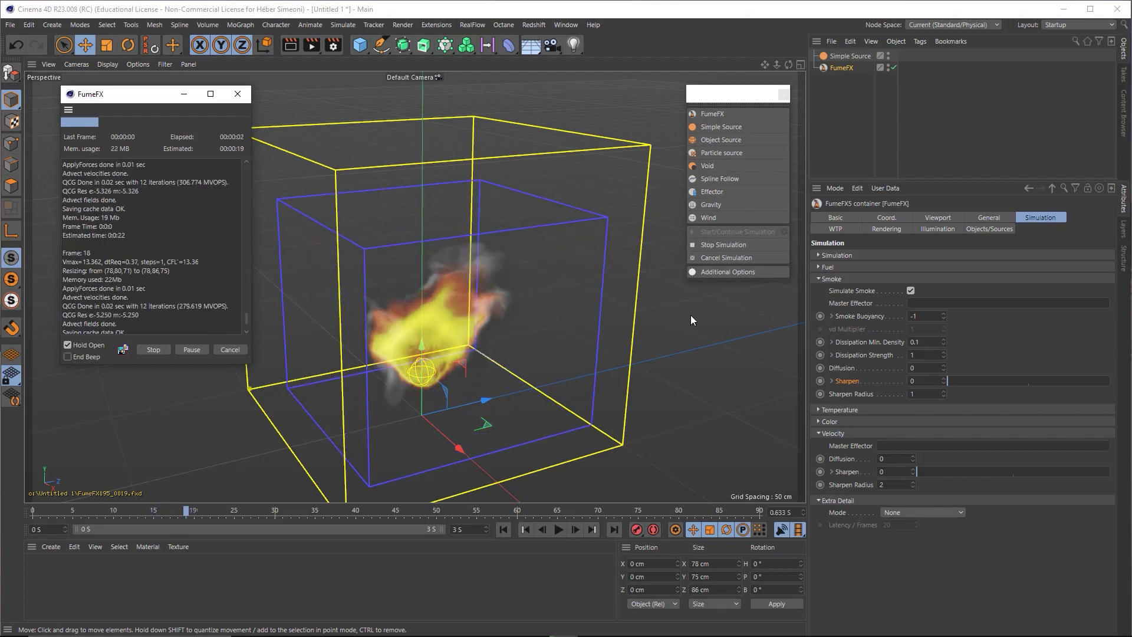
{"action": "left_click", "coordinate": [995, 380]}
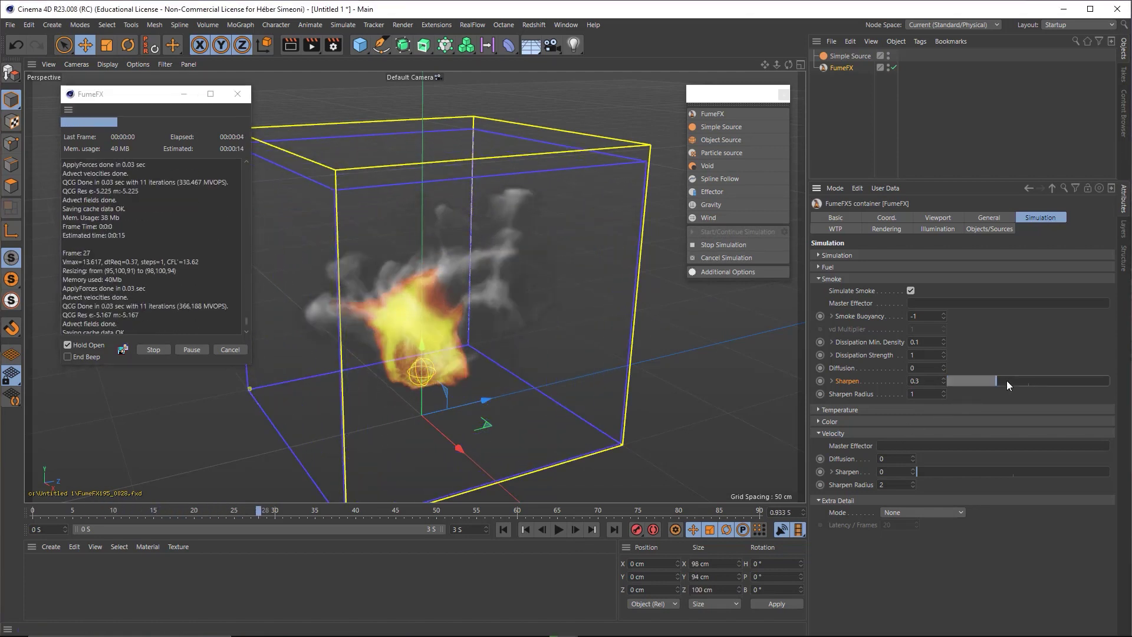
{"action": "left_click_drag", "start_coordinate": [1127, 387], "coordinate": [1120, 384]}
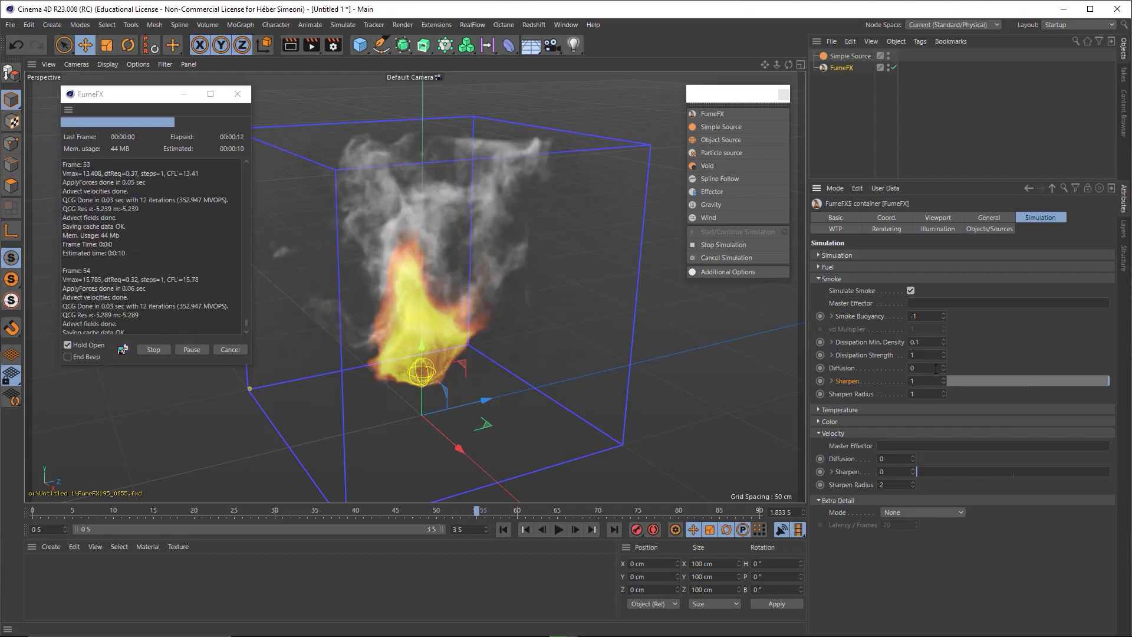
{"action": "left_click_drag", "start_coordinate": [961, 381], "coordinate": [943, 381]}
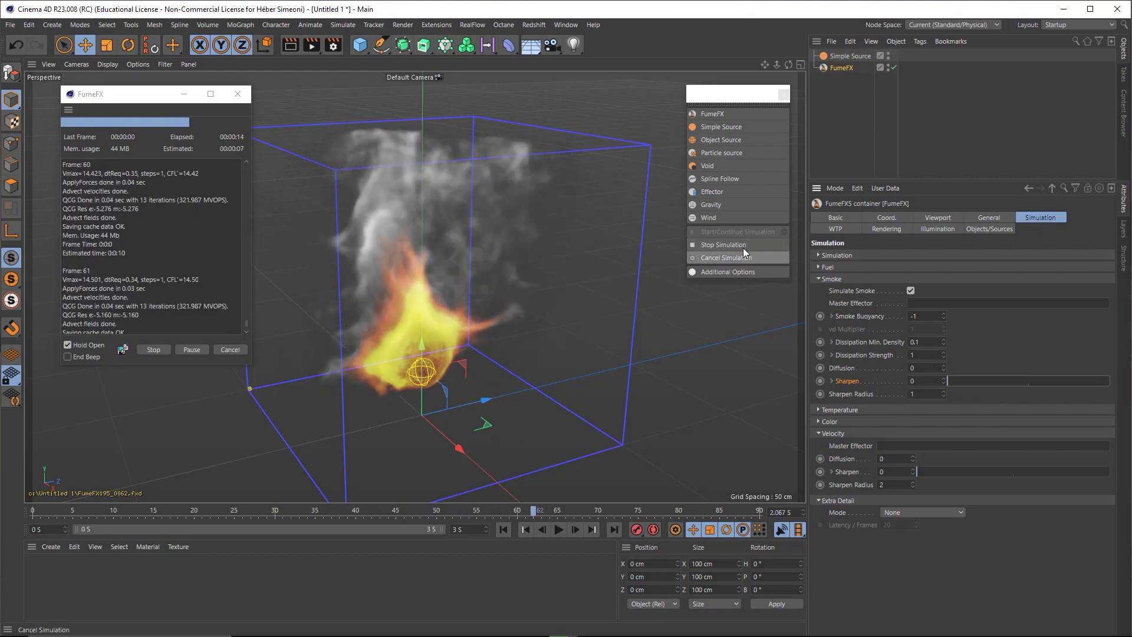
{"action": "left_click", "coordinate": [778, 260]}
{"action": "left_click", "coordinate": [887, 230]}
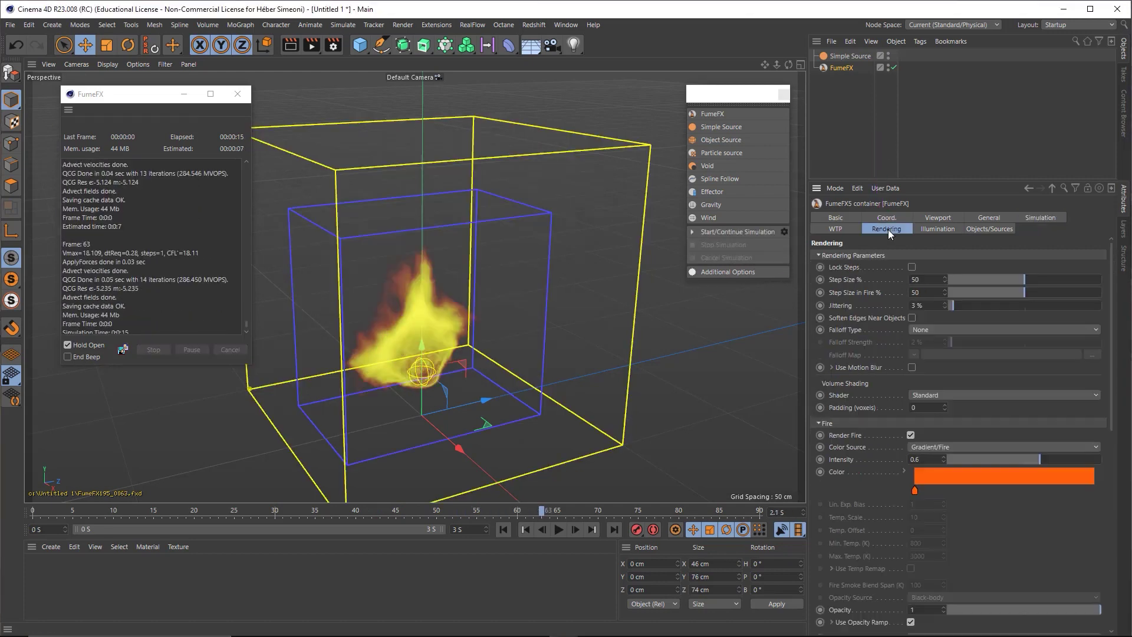
Step: Expand Rendering Parameters, rewind to frame 0, re-simulate all 90 frames, and scrub through them
{"action": "left_click", "coordinate": [857, 256]}
{"action": "left_click", "coordinate": [842, 277]}
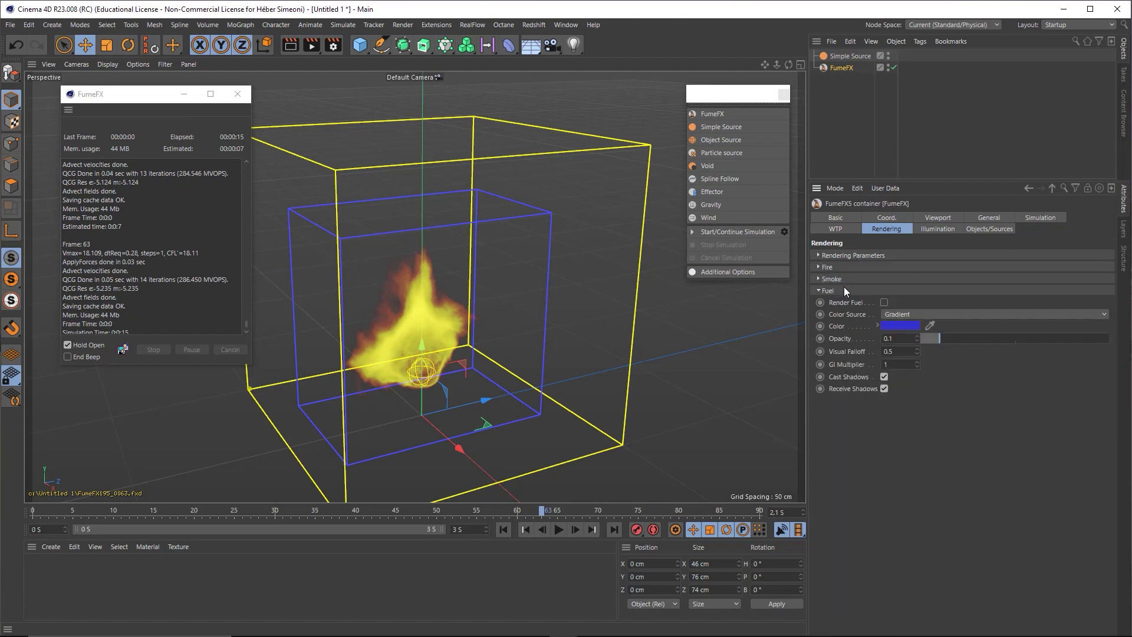
{"action": "left_click", "coordinate": [848, 255]}
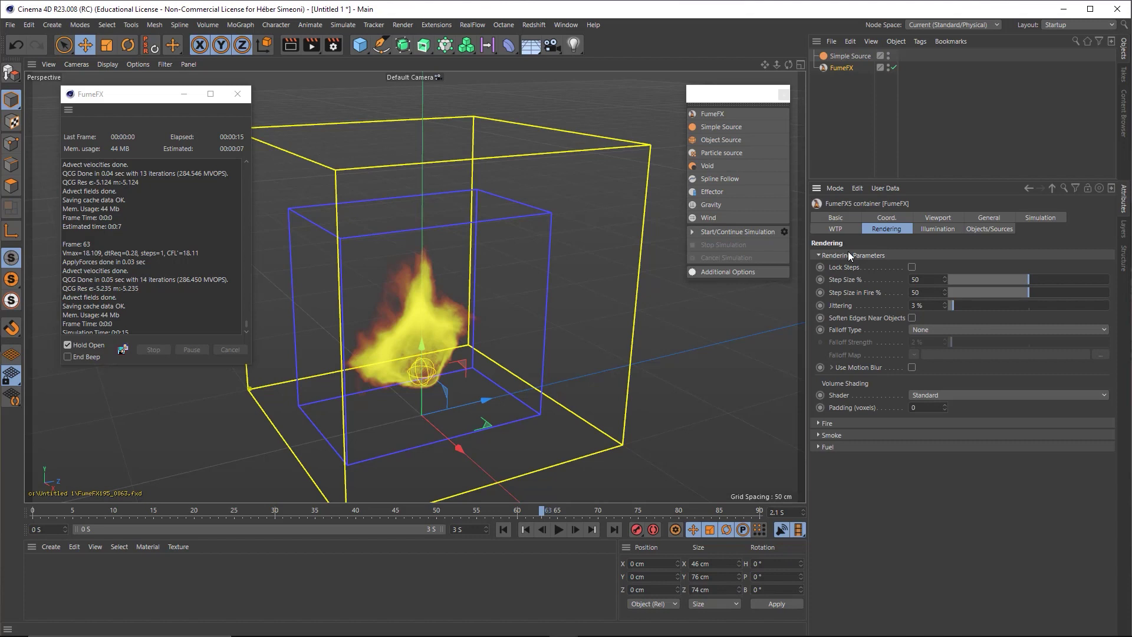
{"action": "left_click", "coordinate": [509, 536]}
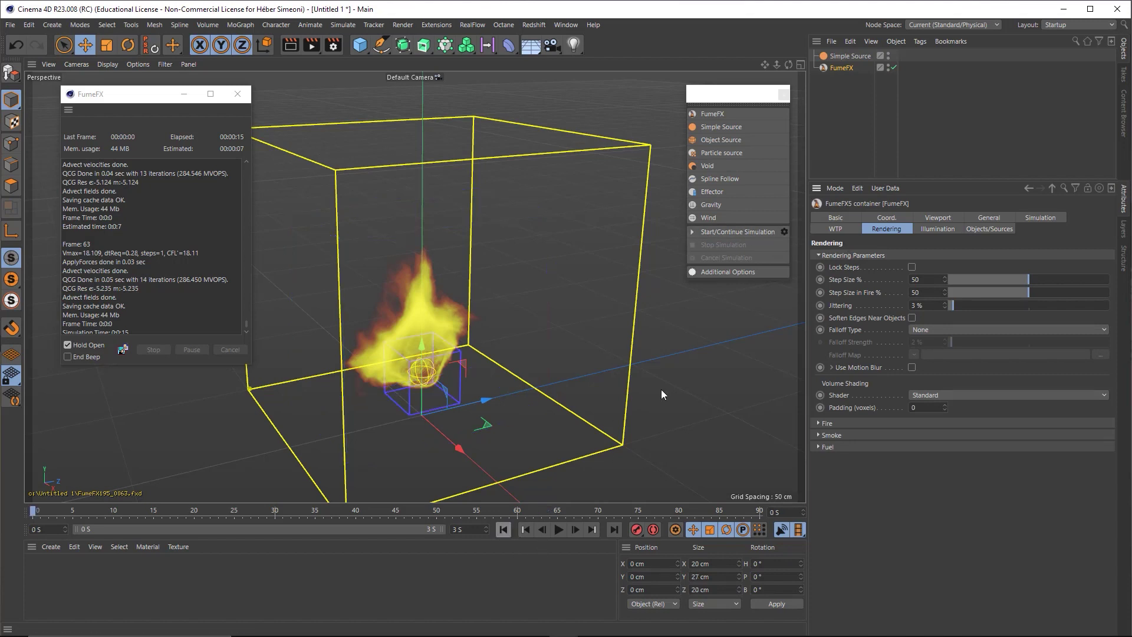
{"action": "left_click", "coordinate": [726, 236]}
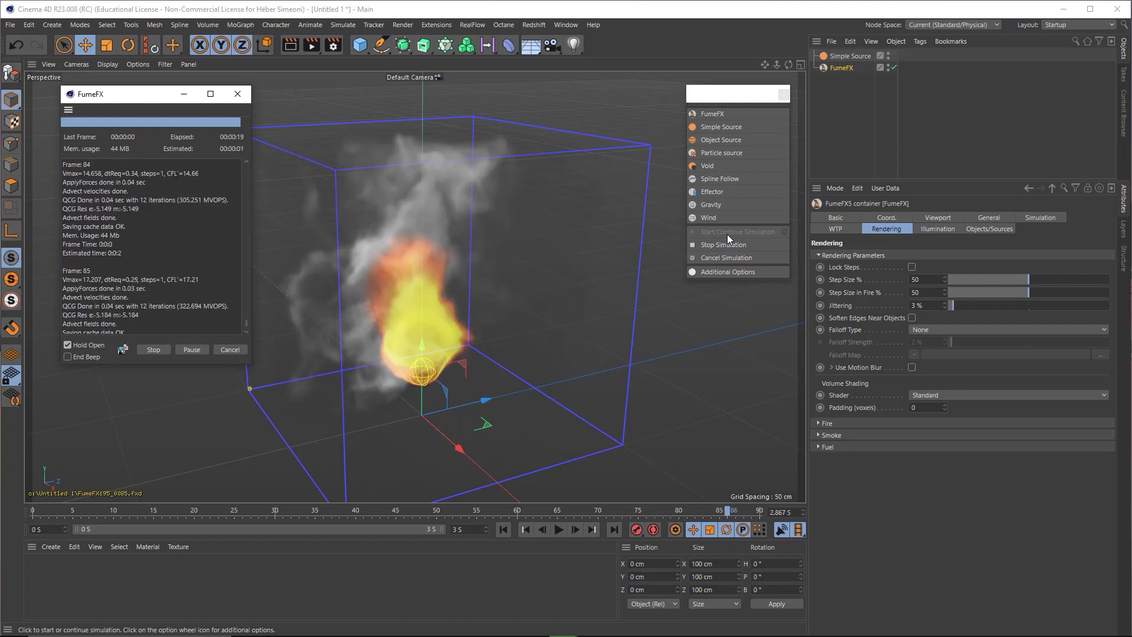
{"action": "left_click_drag", "start_coordinate": [115, 513], "coordinate": [497, 519]}
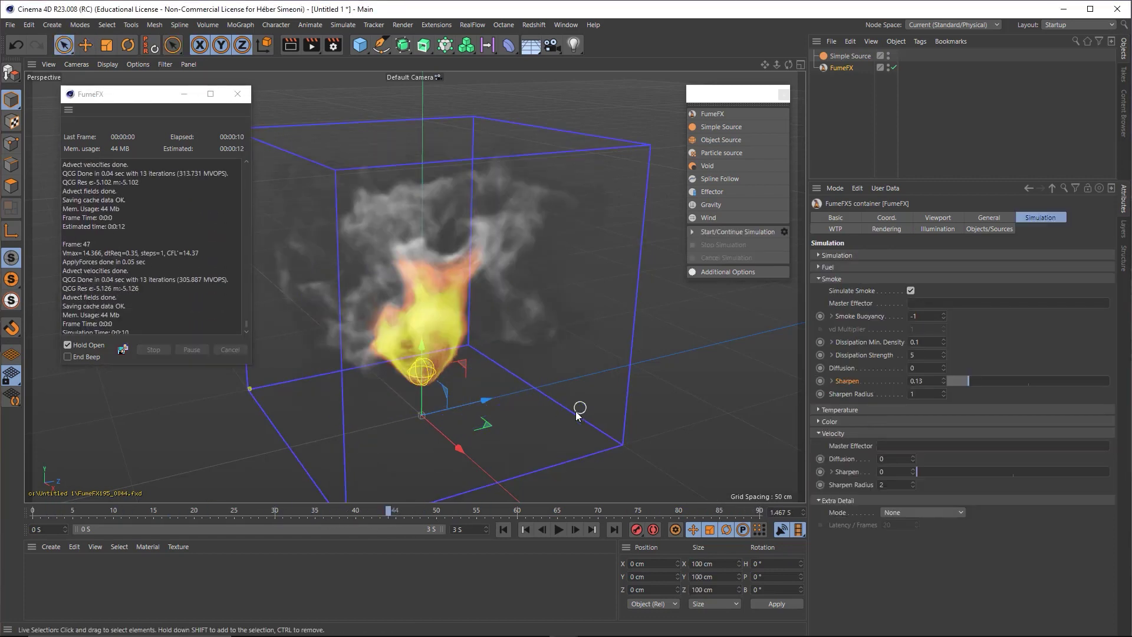
Step: Toggle Render Fire off and on, then lower the fire Intensity from 0.6 to 0.28
{"action": "left_click", "coordinate": [883, 230]}
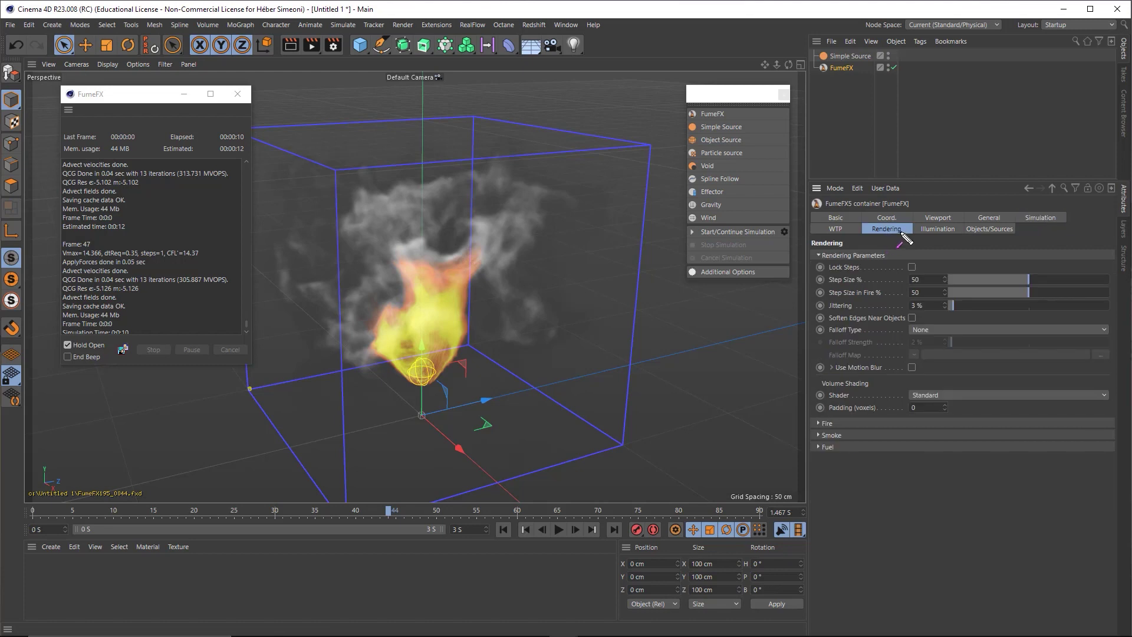
{"action": "left_click_drag", "start_coordinate": [948, 159], "coordinate": [837, 433]}
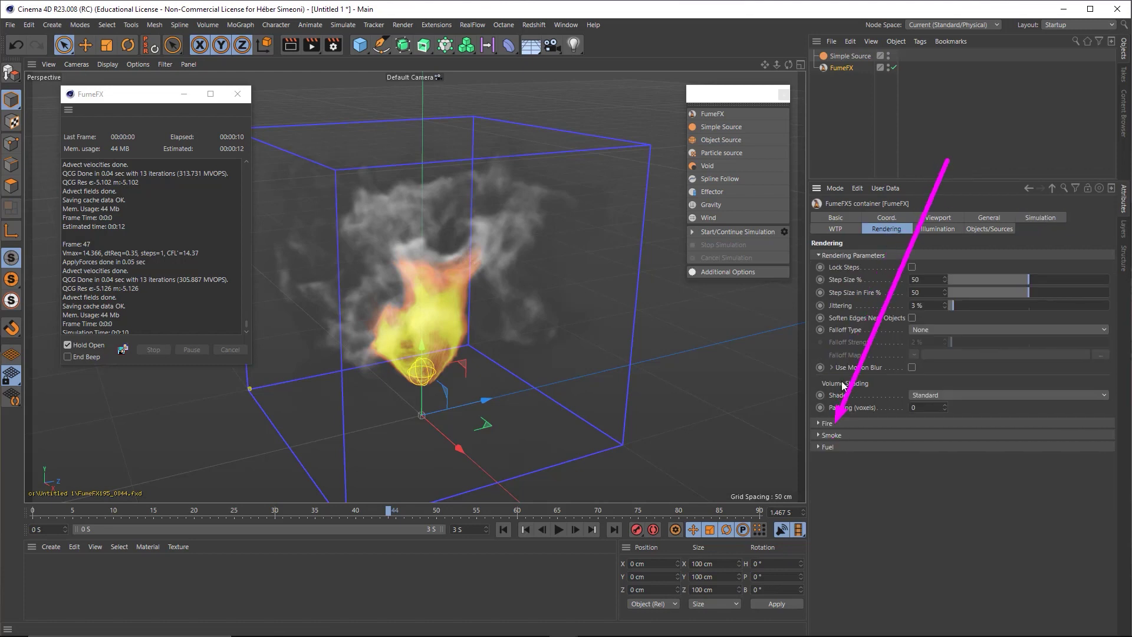
{"action": "left_click", "coordinate": [843, 257]}
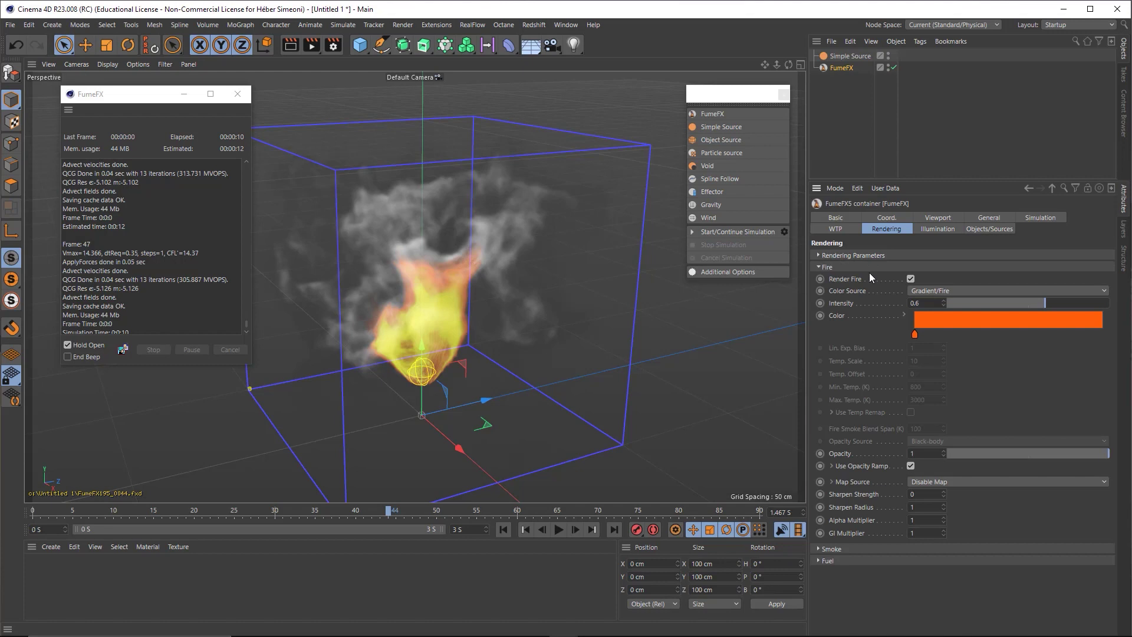
{"action": "left_click", "coordinate": [911, 279]}
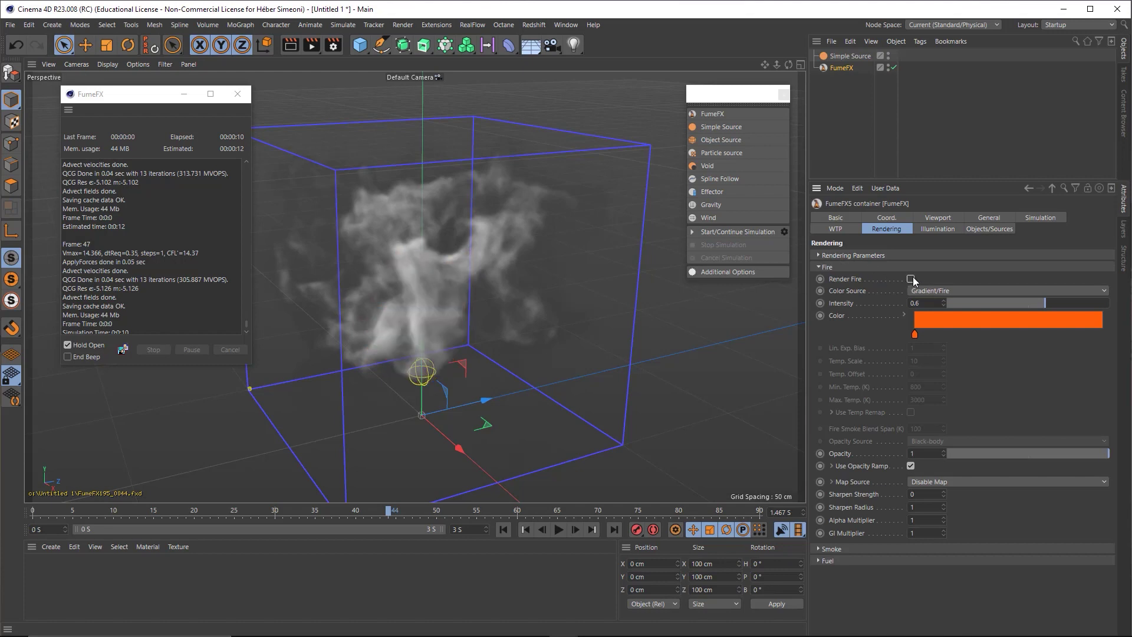
{"action": "left_click", "coordinate": [911, 279]}
{"action": "left_click", "coordinate": [912, 279]}
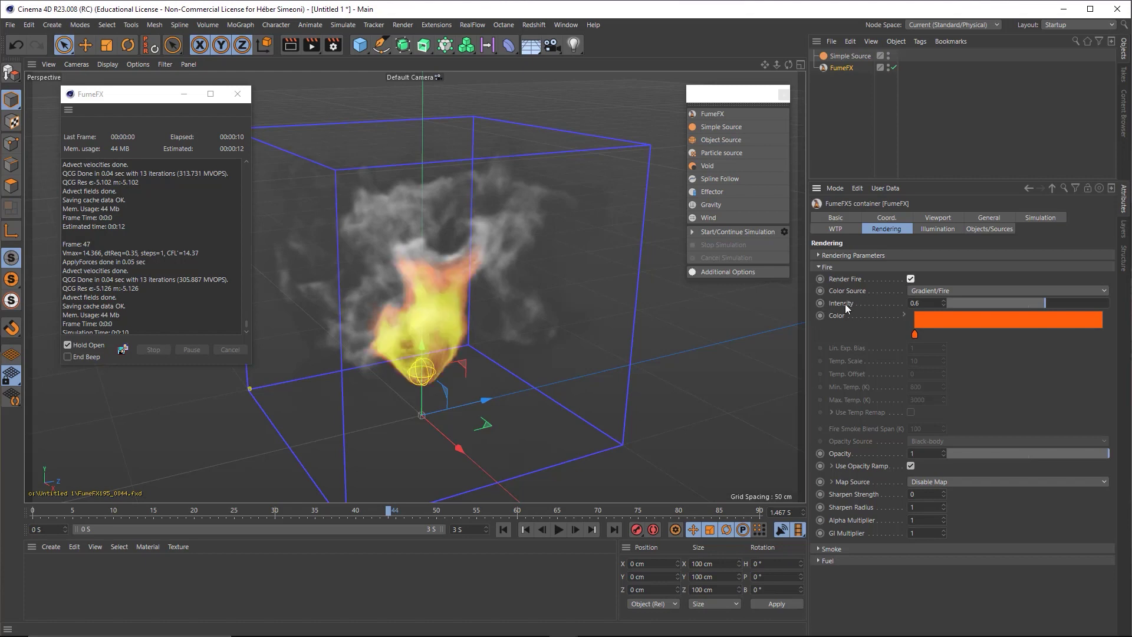
{"action": "mouse_move", "coordinate": [1051, 302]}
{"action": "left_mouse_down"}
{"action": "mouse_move", "coordinate": [947, 298]}
{"action": "mouse_move", "coordinate": [1056, 303]}
{"action": "mouse_move", "coordinate": [992, 303]}
{"action": "left_mouse_up"}
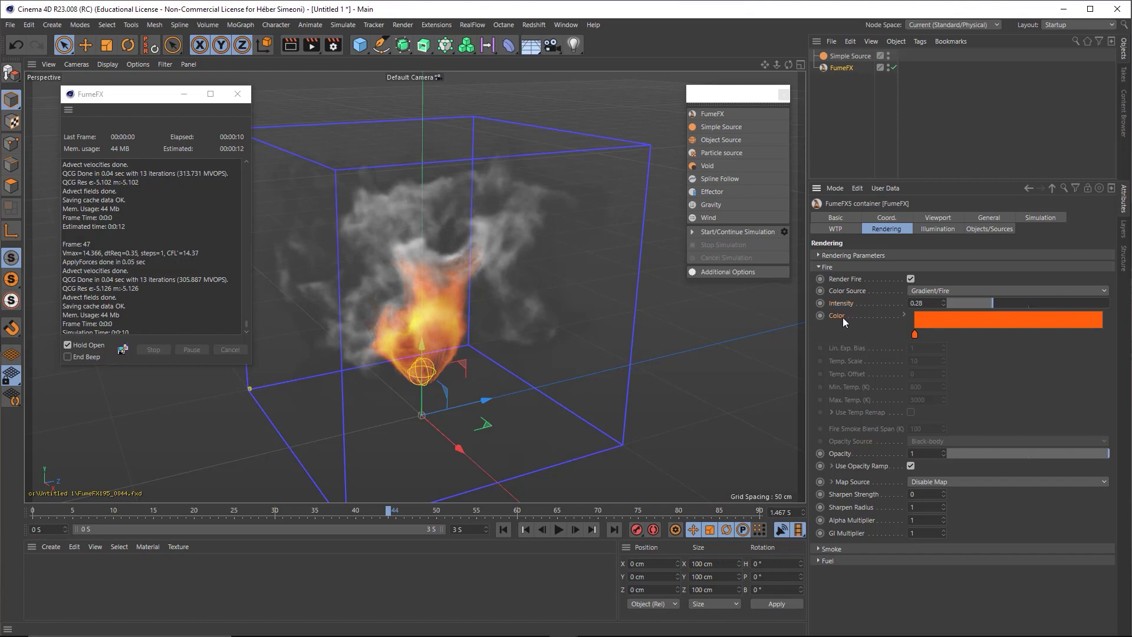
Step: Set the existing Fire Color gradient knot to cyan and scrub back through the simulation
{"action": "double_click", "coordinate": [914, 334]}
{"action": "left_click_drag", "start_coordinate": [940, 359], "coordinate": [1012, 384]}
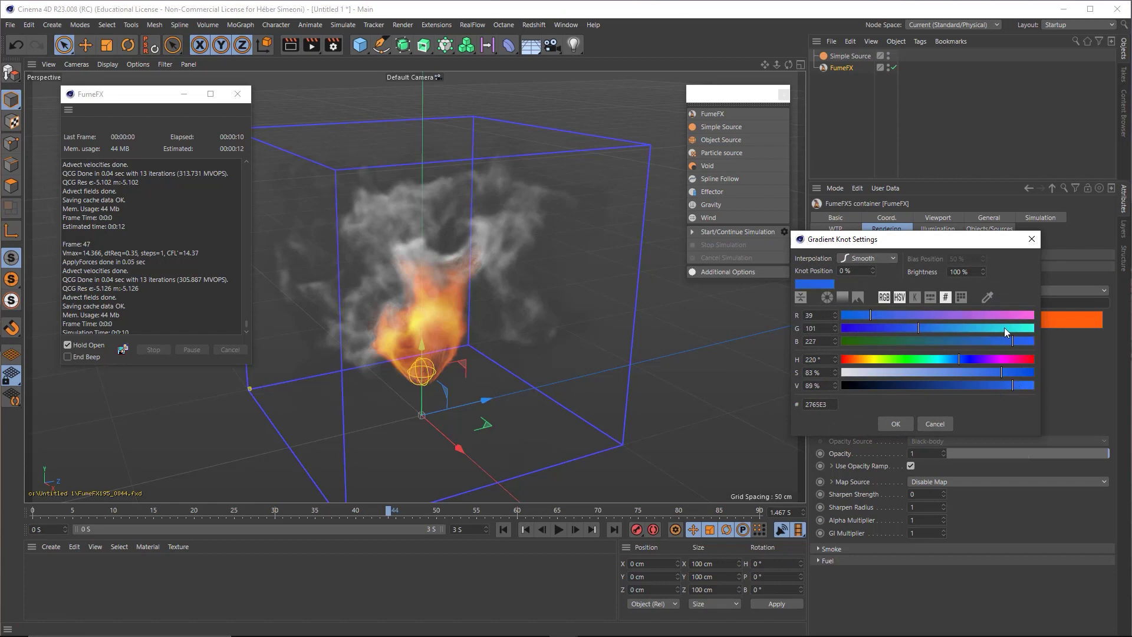
{"action": "left_click_drag", "start_coordinate": [1003, 327], "coordinate": [1019, 328]}
{"action": "left_click", "coordinate": [895, 423]}
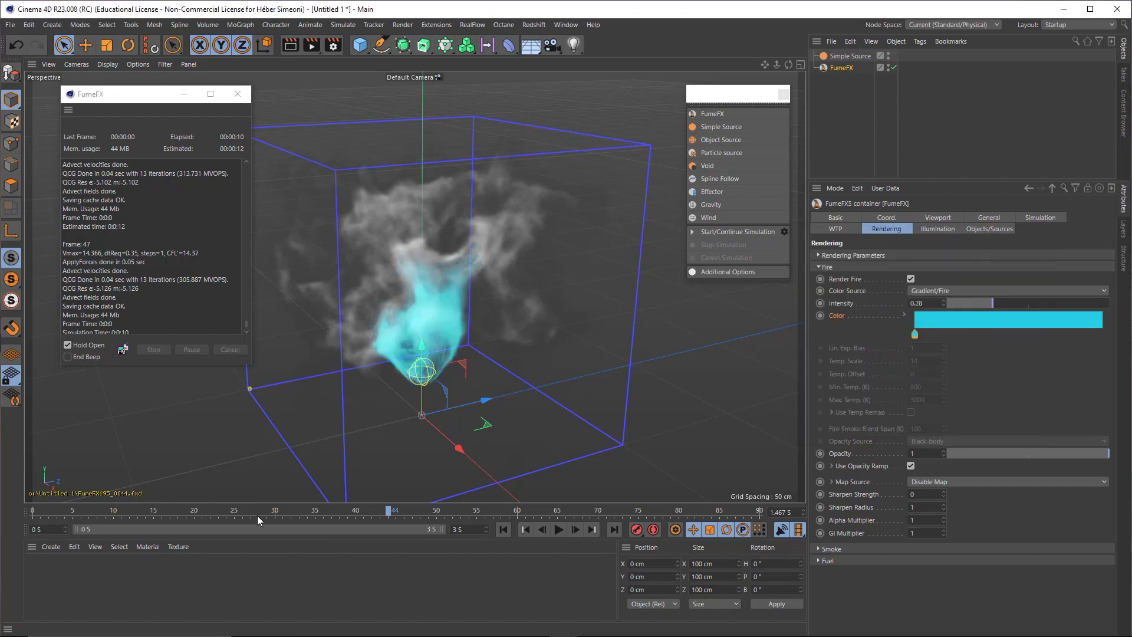
{"action": "mouse_move", "coordinate": [242, 508]}
{"action": "left_mouse_down"}
{"action": "mouse_move", "coordinate": [43, 514]}
{"action": "mouse_move", "coordinate": [292, 521]}
{"action": "left_mouse_up"}
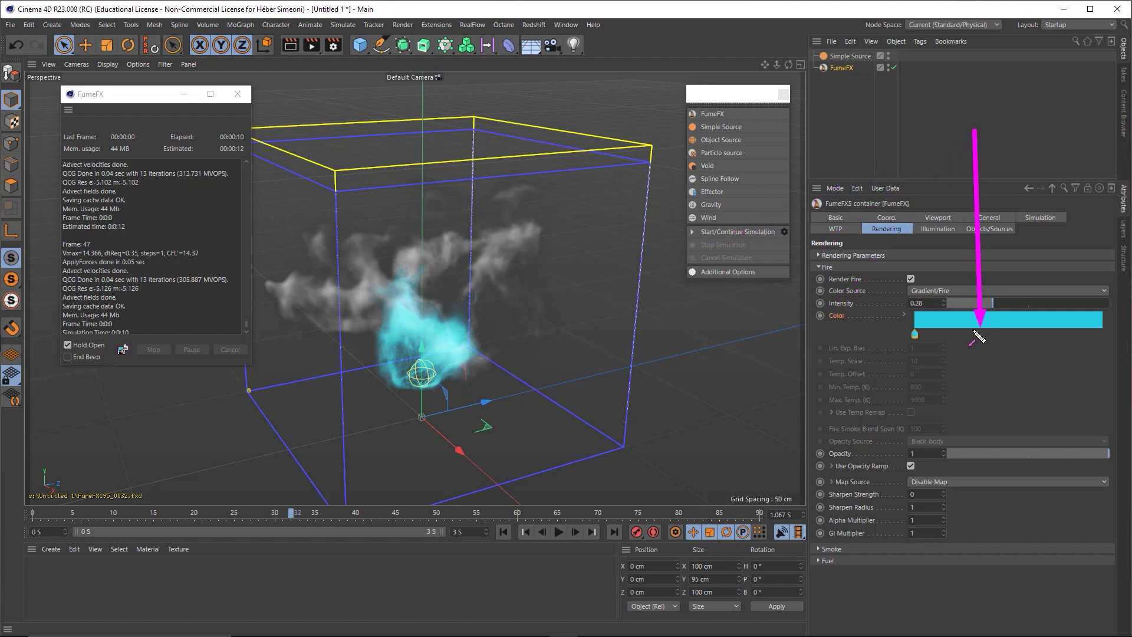
Step: Add a red knot to the fire gradient and adjust the red and cyan knot positions
{"action": "left_click", "coordinate": [935, 334]}
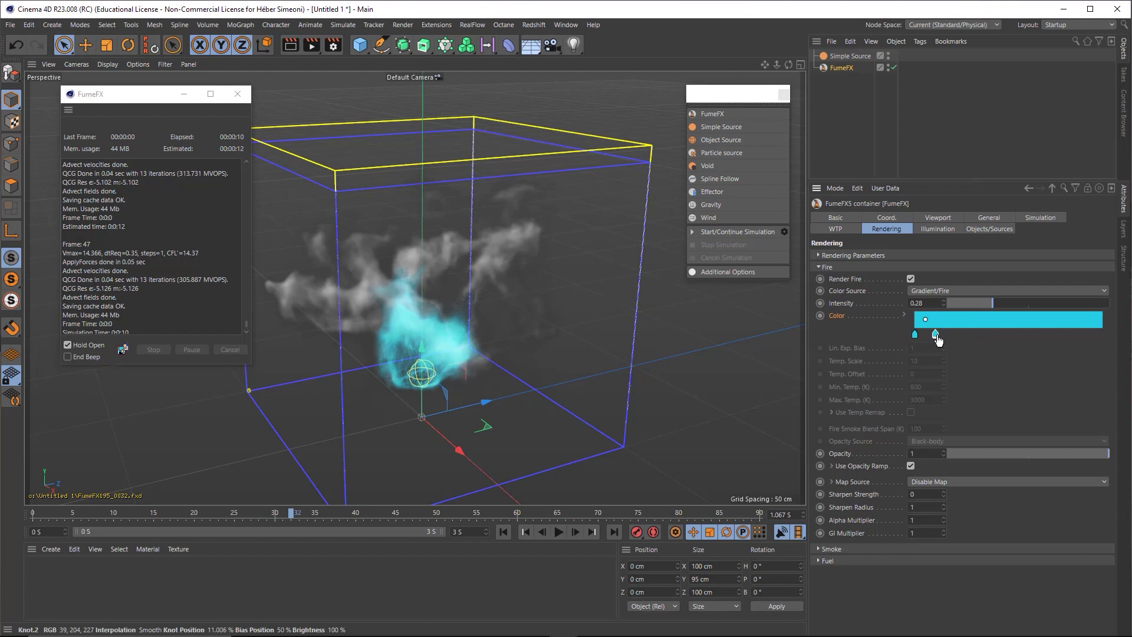
{"action": "double_click", "coordinate": [929, 334]}
{"action": "left_click_drag", "start_coordinate": [889, 360], "coordinate": [862, 360]}
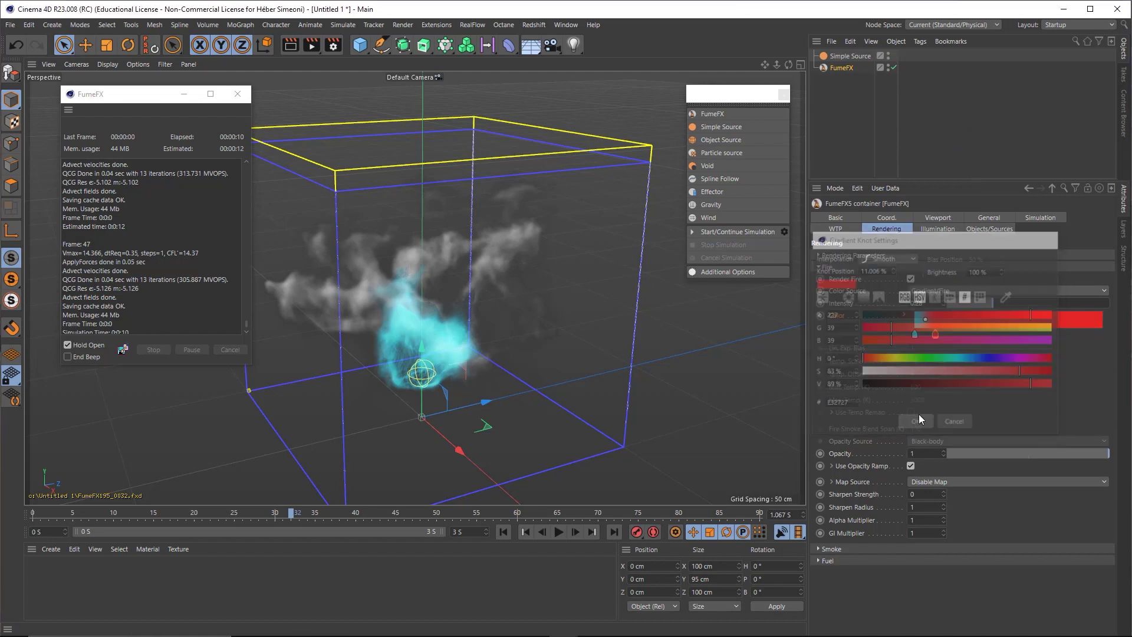
{"action": "left_click", "coordinate": [915, 423]}
{"action": "mouse_move", "coordinate": [935, 334]}
{"action": "left_mouse_down"}
{"action": "mouse_move", "coordinate": [959, 335]}
{"action": "mouse_move", "coordinate": [915, 335]}
{"action": "mouse_move", "coordinate": [948, 335]}
{"action": "left_mouse_up"}
{"action": "left_click", "coordinate": [916, 333]}
{"action": "mouse_move", "coordinate": [256, 513]}
{"action": "left_mouse_down"}
{"action": "mouse_move", "coordinate": [186, 513]}
{"action": "mouse_move", "coordinate": [203, 525]}
{"action": "mouse_move", "coordinate": [339, 512]}
{"action": "mouse_move", "coordinate": [150, 512]}
{"action": "mouse_move", "coordinate": [202, 514]}
{"action": "left_mouse_up"}
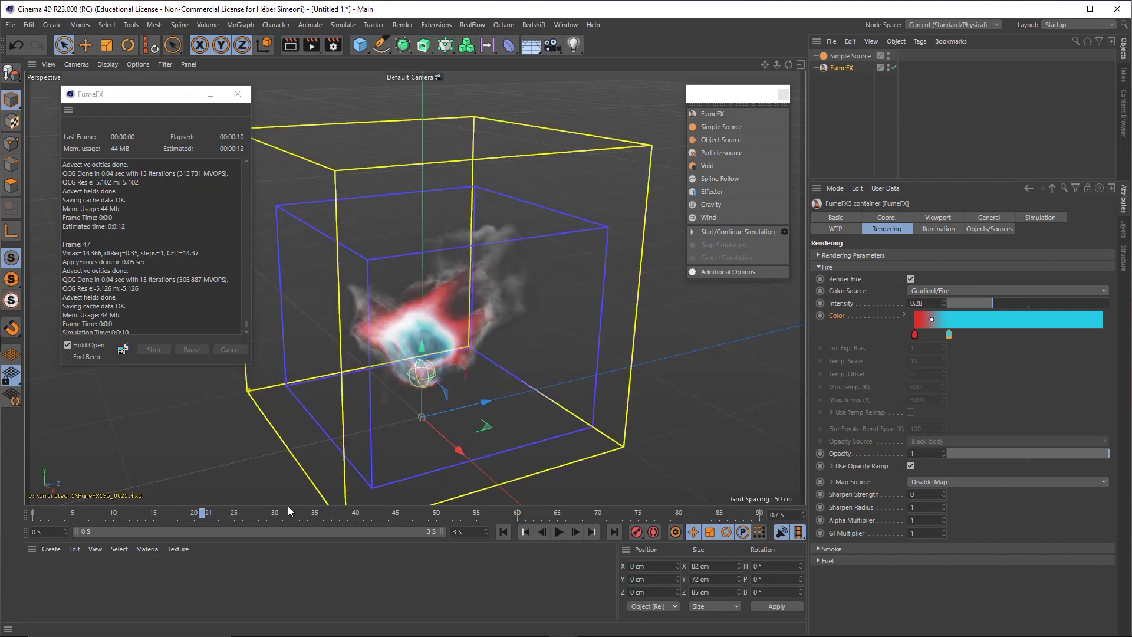
Step: Scrub the simulation to review the red-edged cyan flames, undoing the last change
{"action": "mouse_move", "coordinate": [986, 271]}
{"action": "left_mouse_down"}
{"action": "mouse_move", "coordinate": [847, 456]}
{"action": "mouse_move", "coordinate": [1111, 454]}
{"action": "left_mouse_up"}
{"action": "left_click", "coordinate": [976, 453]}
{"action": "left_click_drag", "start_coordinate": [878, 536], "coordinate": [848, 457]}
{"action": "left_click_drag", "start_coordinate": [905, 217], "coordinate": [849, 309]}
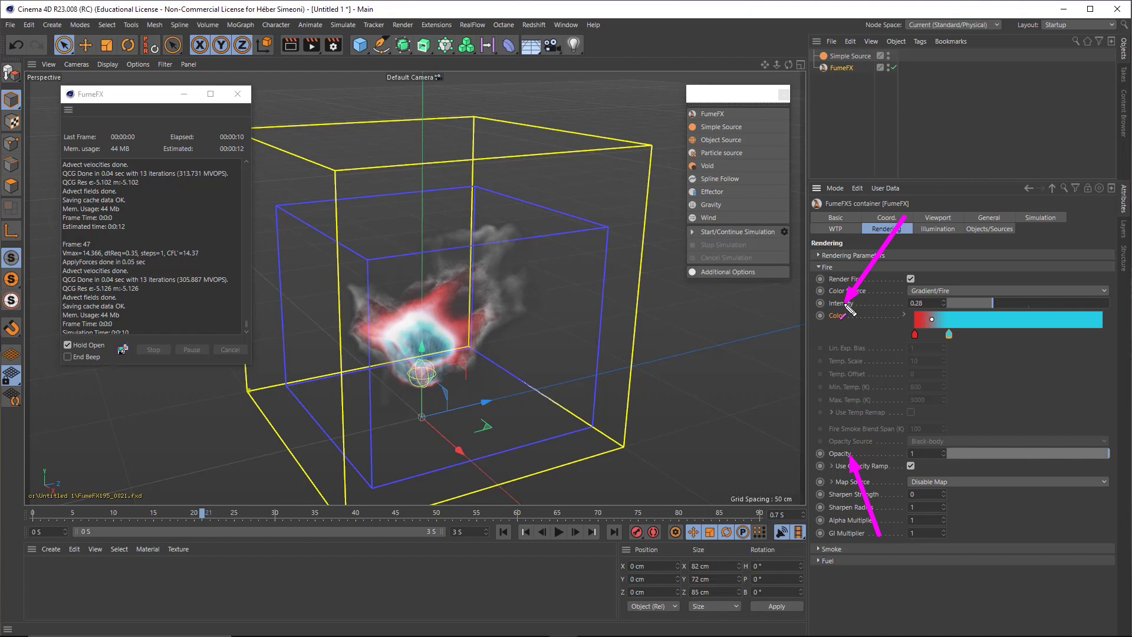
{"action": "key", "text": "ctrl+z"}
{"action": "key", "text": "ctrl+z"}
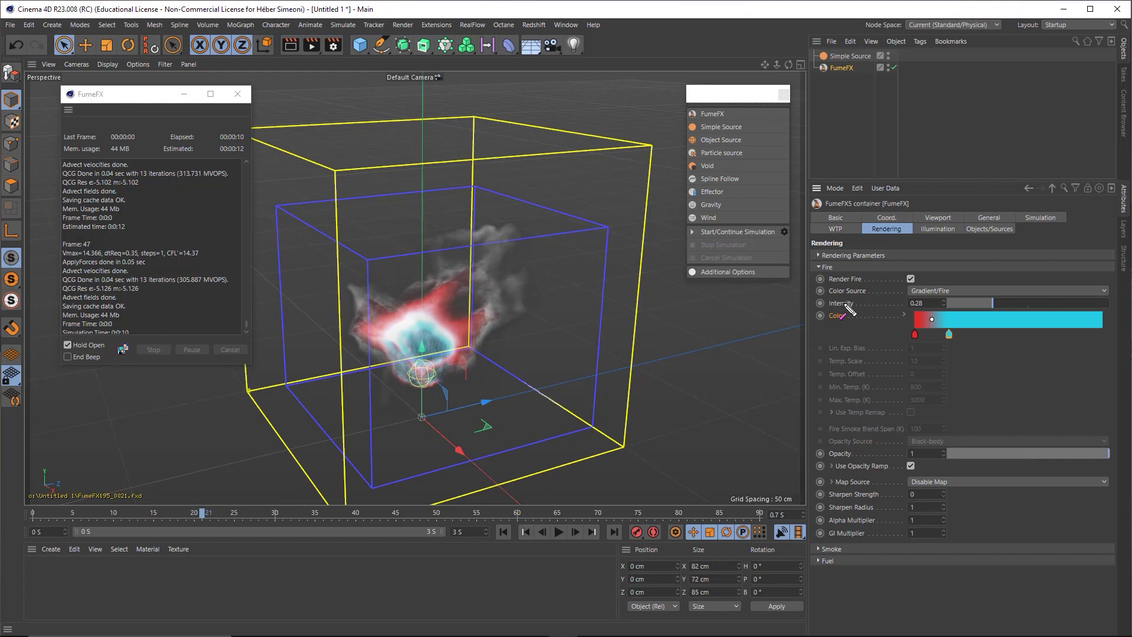
Step: Collapse the fire settings, toggle smoke rendering off and on, and set smoke Opacity to 2
{"action": "left_click", "coordinate": [827, 267]}
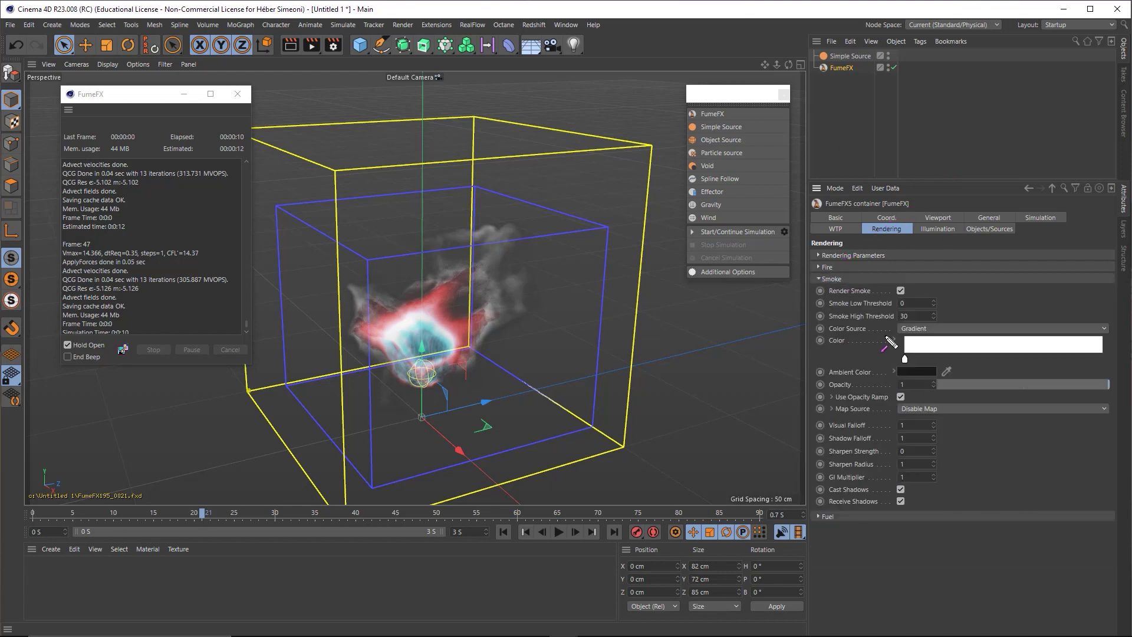
{"action": "left_click", "coordinate": [900, 291]}
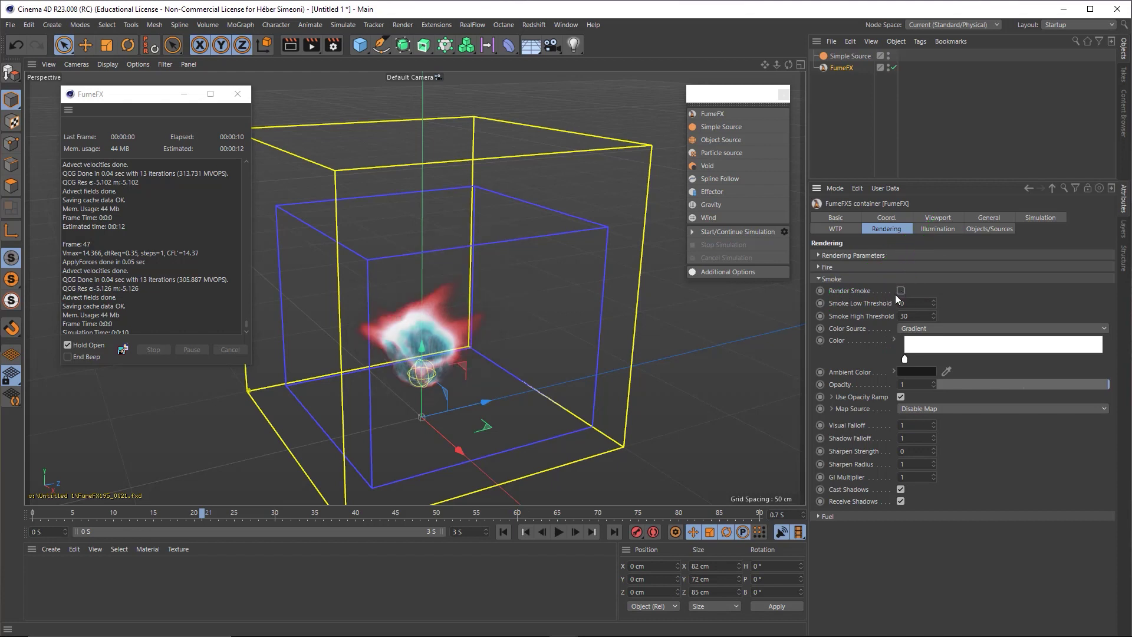
{"action": "left_click", "coordinate": [900, 291]}
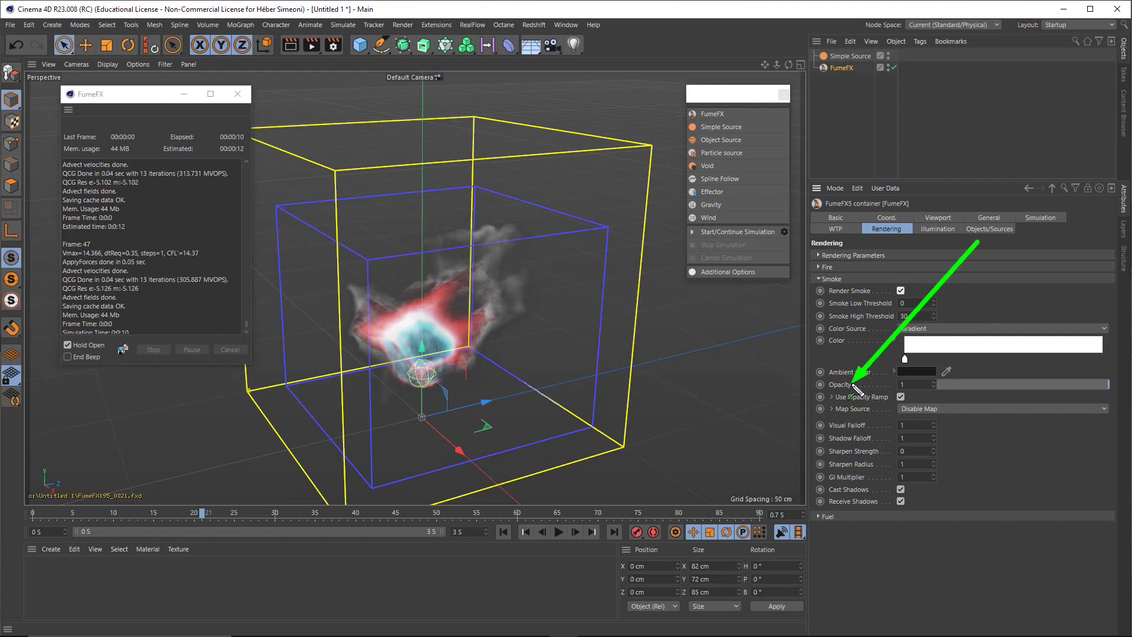
{"action": "left_click", "coordinate": [905, 385]}
{"action": "type", "text": "2"}
{"action": "key", "text": "Return"}
Step: Step back to frame 19 and make the white smoke gradient knot green
{"action": "mouse_move", "coordinate": [208, 514]}
{"action": "left_mouse_down"}
{"action": "mouse_move", "coordinate": [82, 514]}
{"action": "mouse_move", "coordinate": [259, 514]}
{"action": "left_mouse_up"}
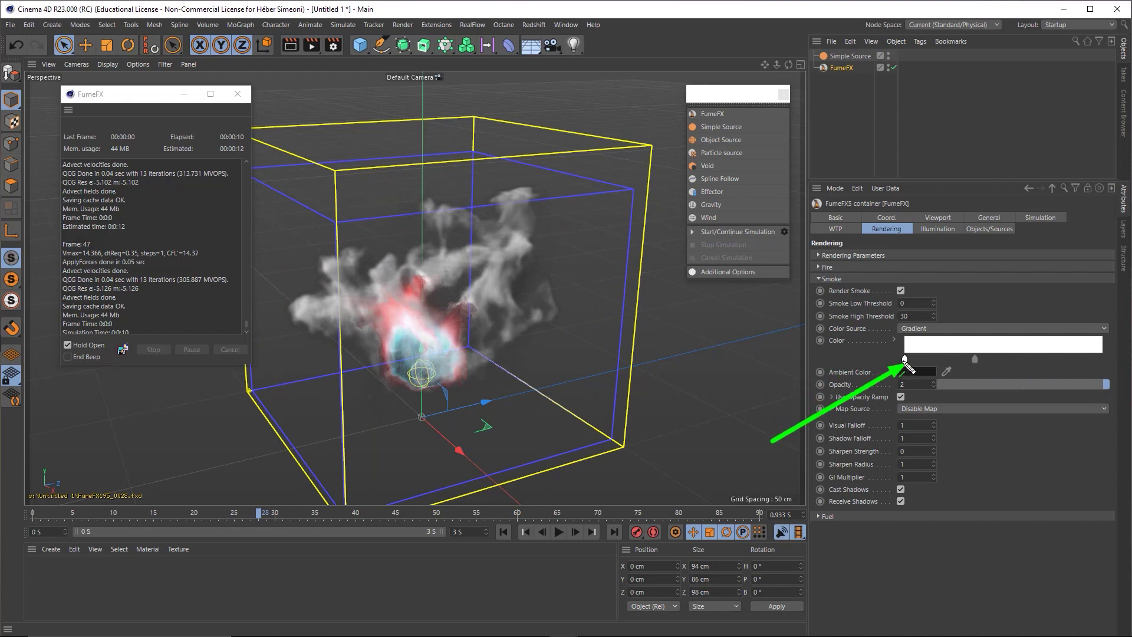
{"action": "double_click", "coordinate": [904, 358]}
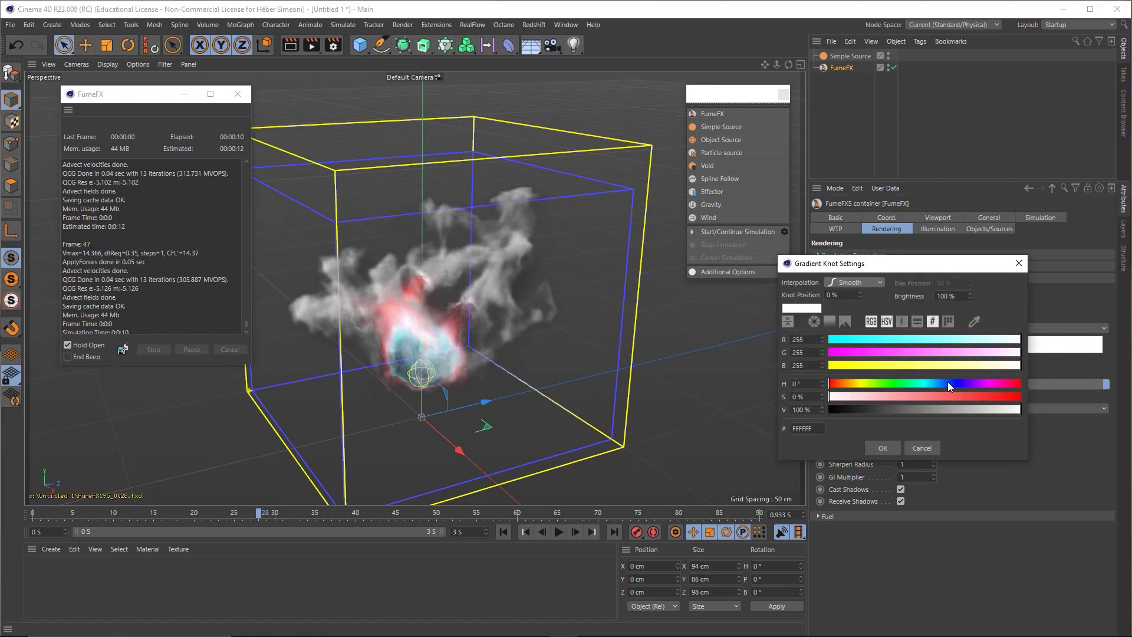
{"action": "left_click", "coordinate": [886, 383]}
{"action": "left_click_drag", "start_coordinate": [989, 396], "coordinate": [1021, 396]}
{"action": "left_click", "coordinate": [879, 448]}
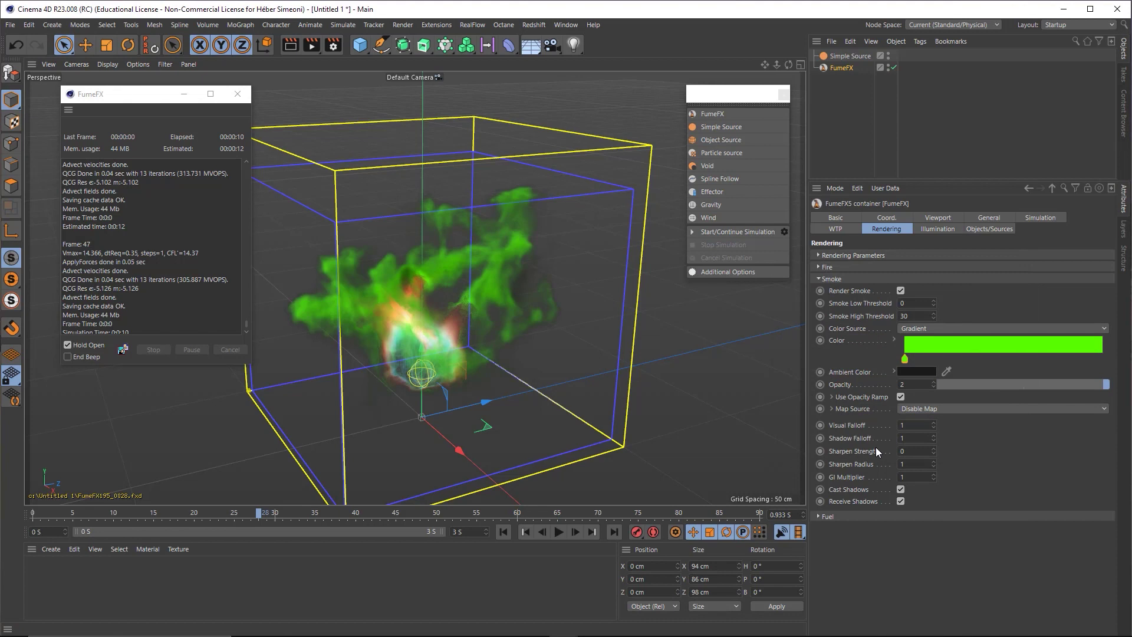
Step: Add a yellow knot to the smoke gradient and scrub to check the colours
{"action": "double_click", "coordinate": [914, 359]}
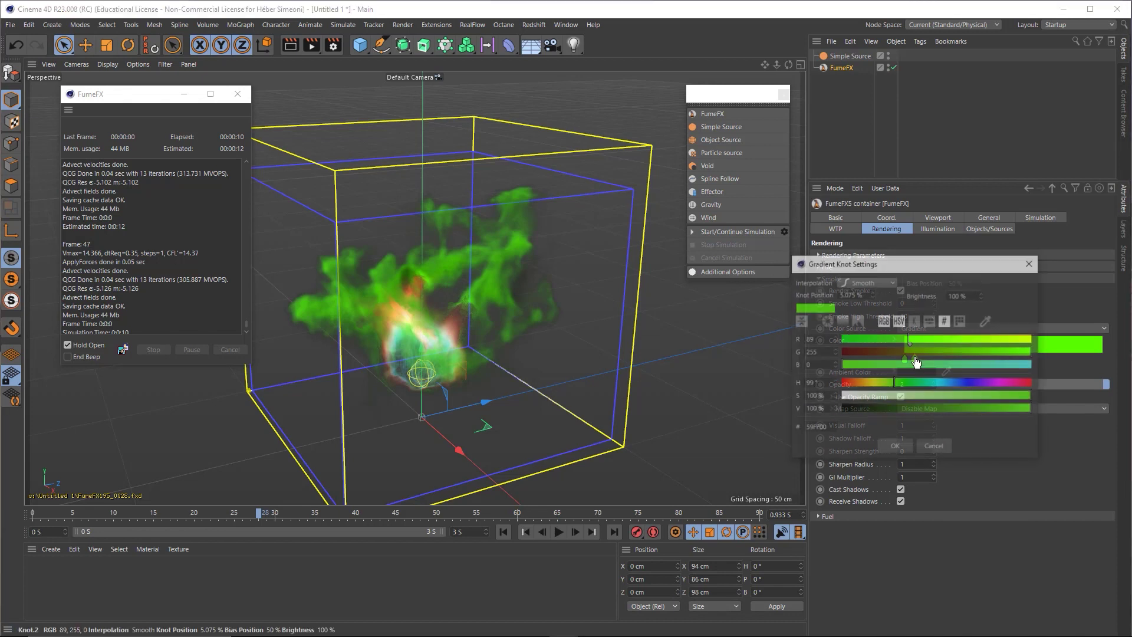
{"action": "left_click_drag", "start_coordinate": [867, 369], "coordinate": [864, 366]}
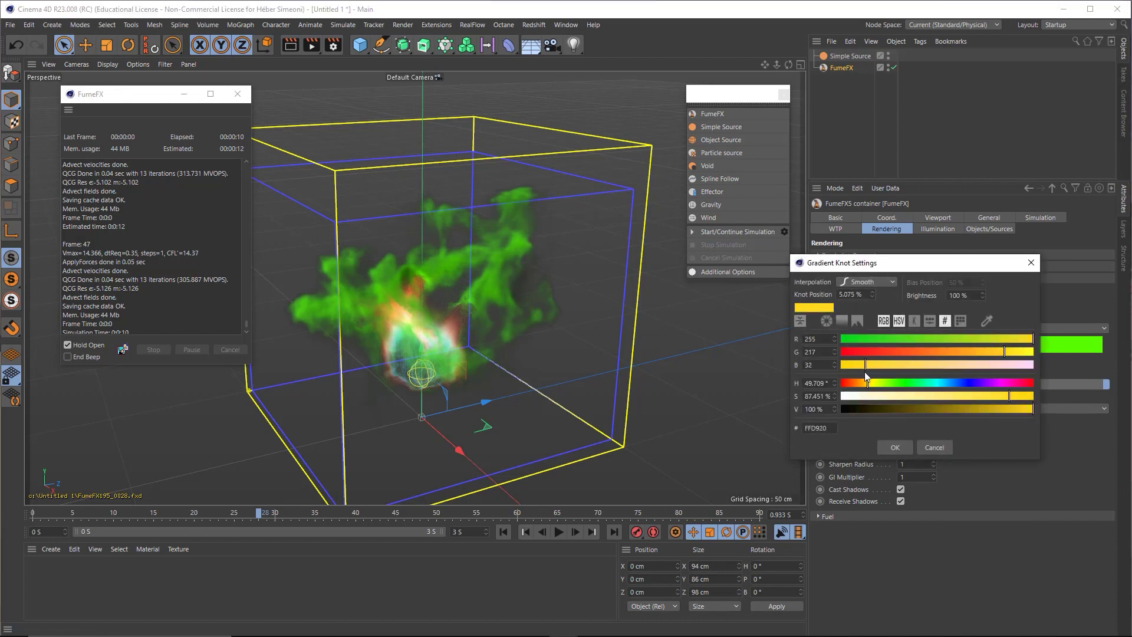
{"action": "left_click", "coordinate": [893, 448]}
{"action": "mouse_move", "coordinate": [246, 514]}
{"action": "left_mouse_down"}
{"action": "mouse_move", "coordinate": [99, 513]}
{"action": "mouse_move", "coordinate": [338, 515]}
{"action": "left_mouse_up"}
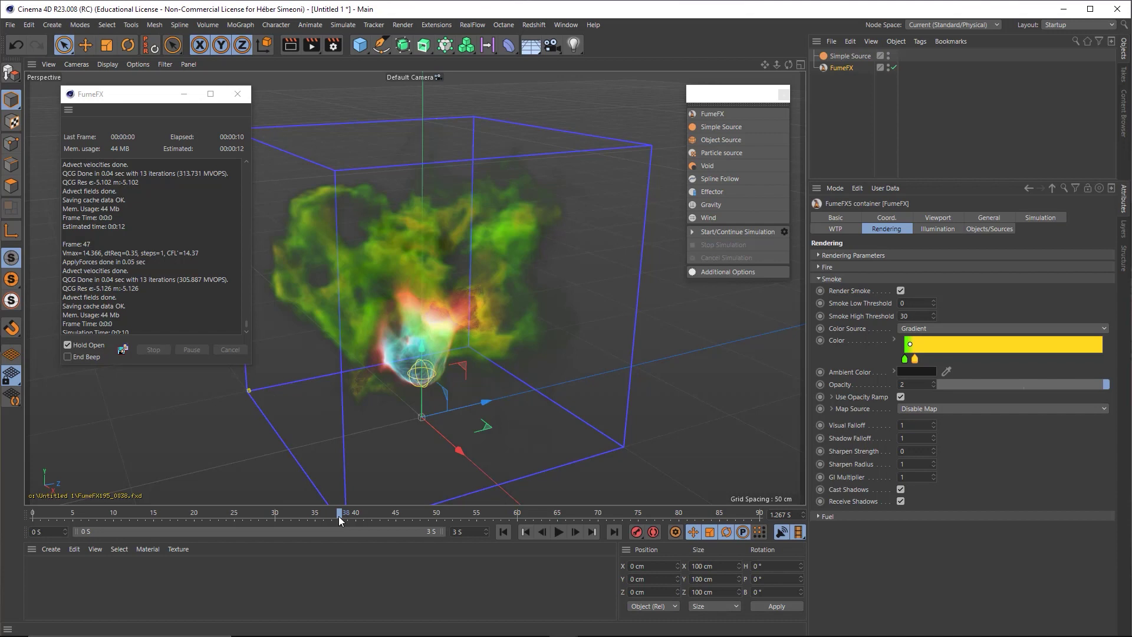
Step: At frame 32, set the smoke Ambient Color to red
{"action": "left_click", "coordinate": [291, 515]}
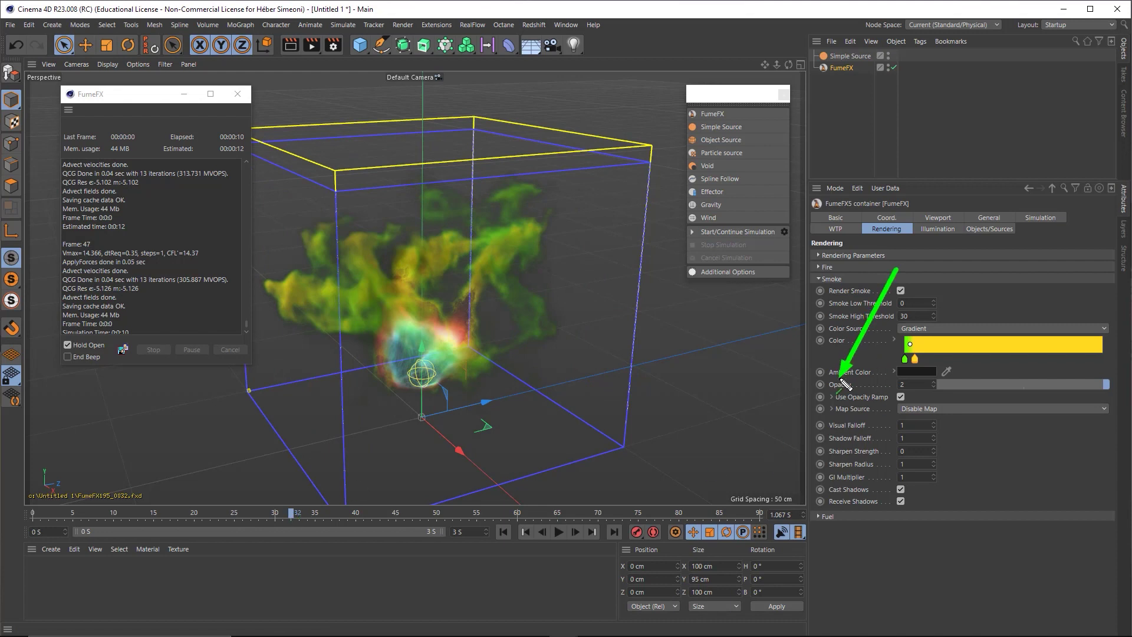
{"action": "left_click", "coordinate": [917, 371]}
{"action": "left_click_drag", "start_coordinate": [970, 406], "coordinate": [1013, 404]}
{"action": "left_click", "coordinate": [897, 445]}
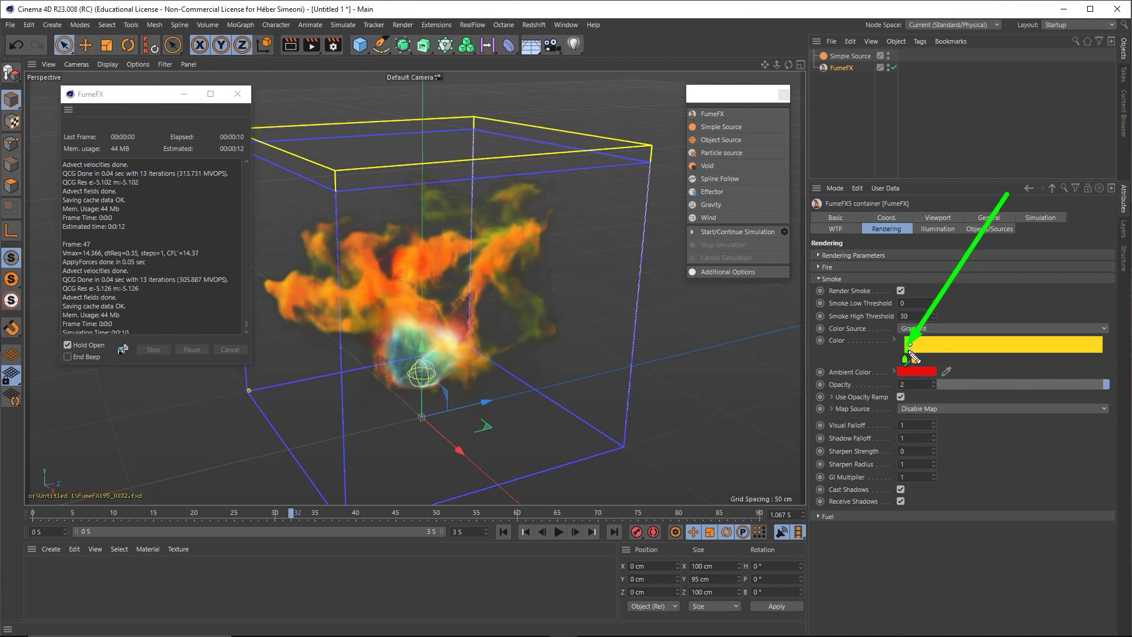
Step: Remove the yellow knot, make the remaining smoke gradient knot white, and scrub back toward the start
{"action": "left_click", "coordinate": [906, 359]}
{"action": "mouse_move", "coordinate": [912, 360]}
{"action": "left_mouse_down"}
{"action": "mouse_move", "coordinate": [915, 405]}
{"action": "mouse_move", "coordinate": [815, 398]}
{"action": "left_mouse_up"}
{"action": "double_click", "coordinate": [905, 359]}
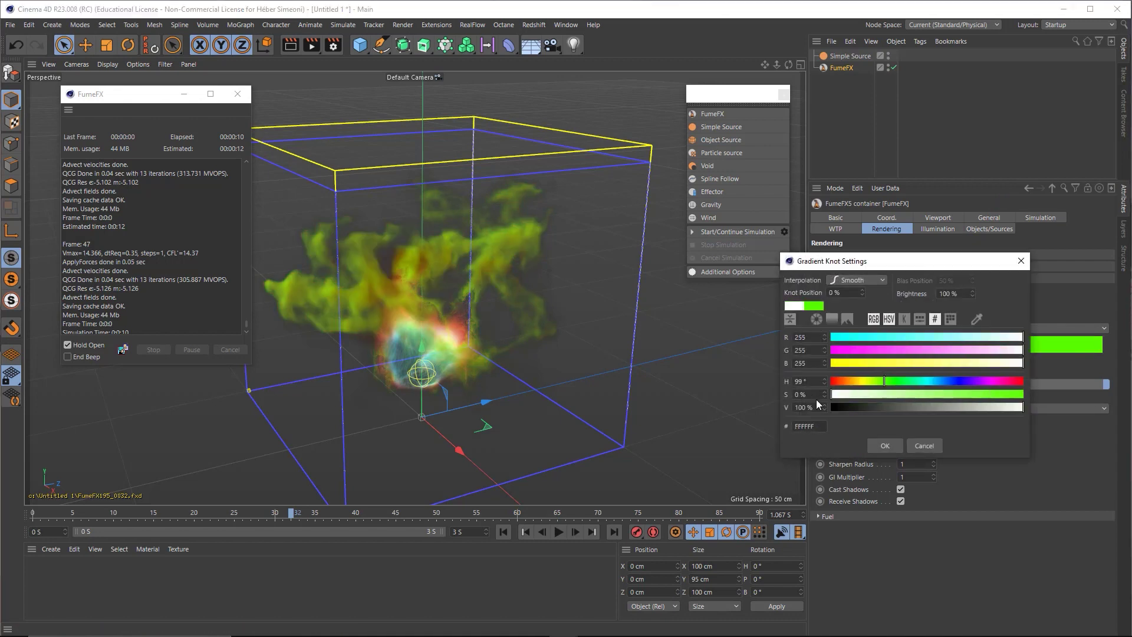
{"action": "left_click", "coordinate": [885, 446]}
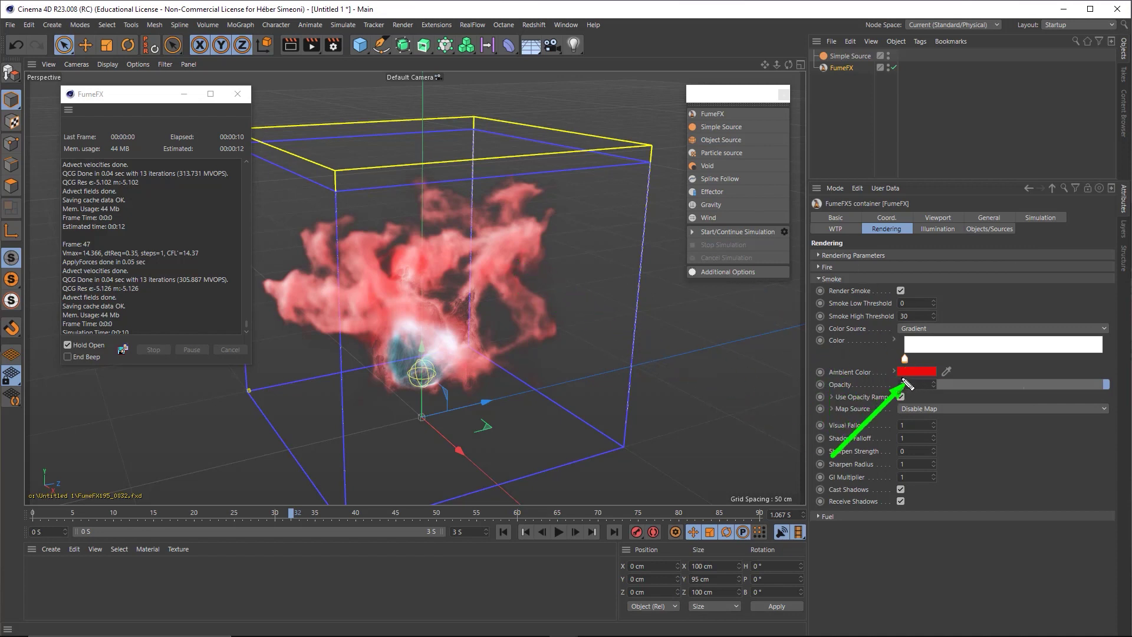
{"action": "left_click", "coordinate": [284, 512]}
{"action": "left_click_drag", "start_coordinate": [165, 521], "coordinate": [231, 526]}
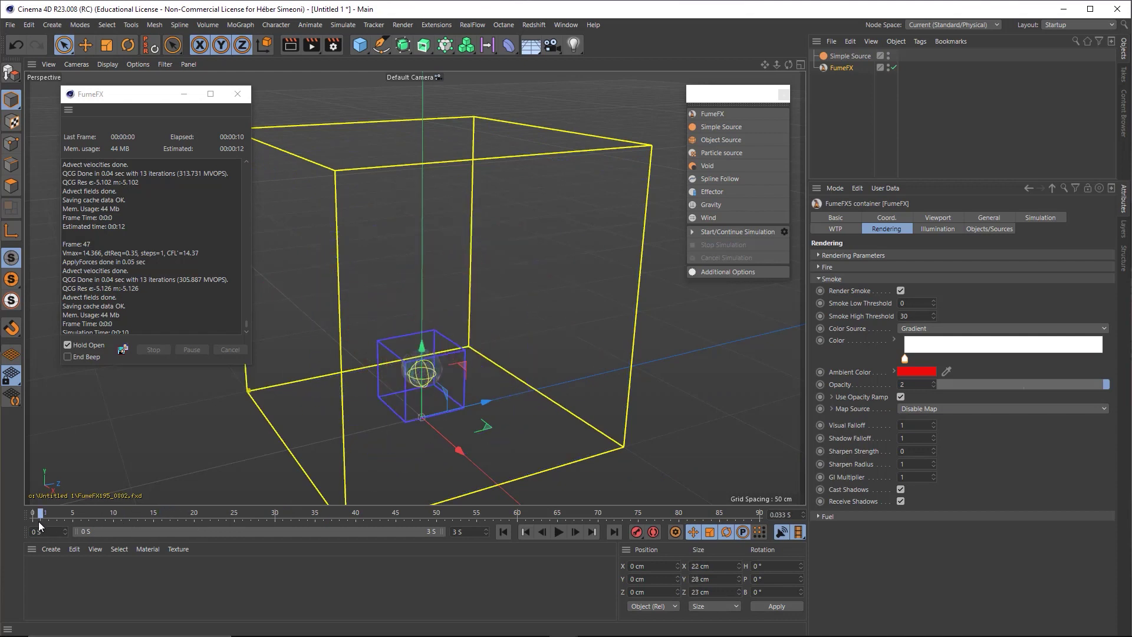
Step: Deselect the container, orbit the view and close the FumeFX simulation window at frame 32
{"action": "left_click", "coordinate": [413, 330]}
{"action": "left_click_drag", "start_coordinate": [417, 328], "coordinate": [446, 311], "text": "alt"}
{"action": "left_click", "coordinate": [238, 94]}
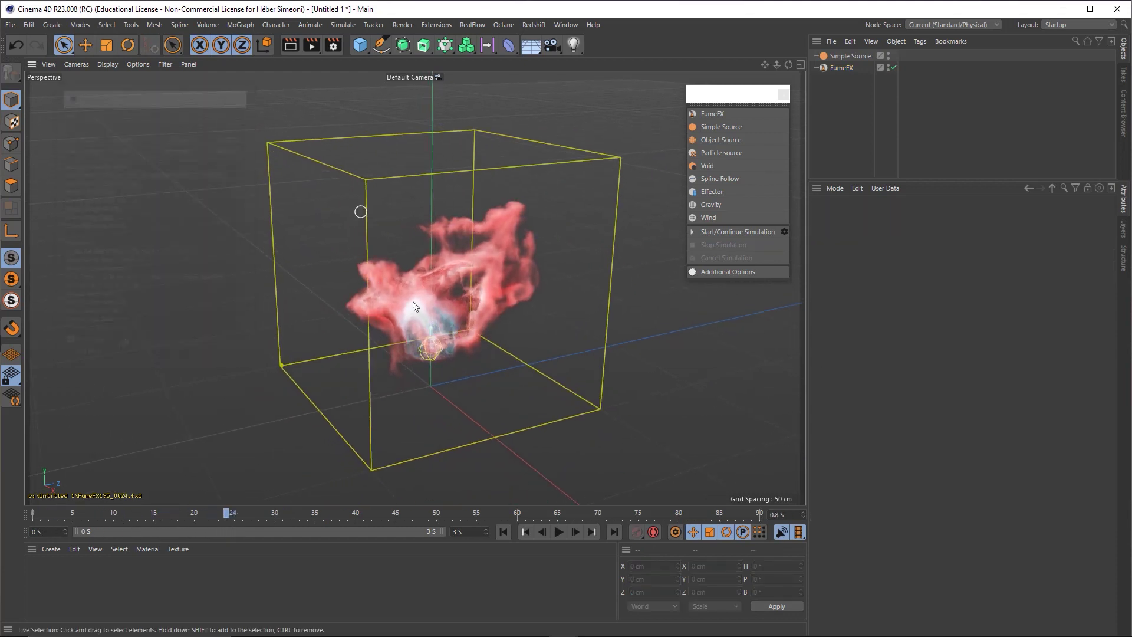
{"action": "left_click", "coordinate": [289, 513]}
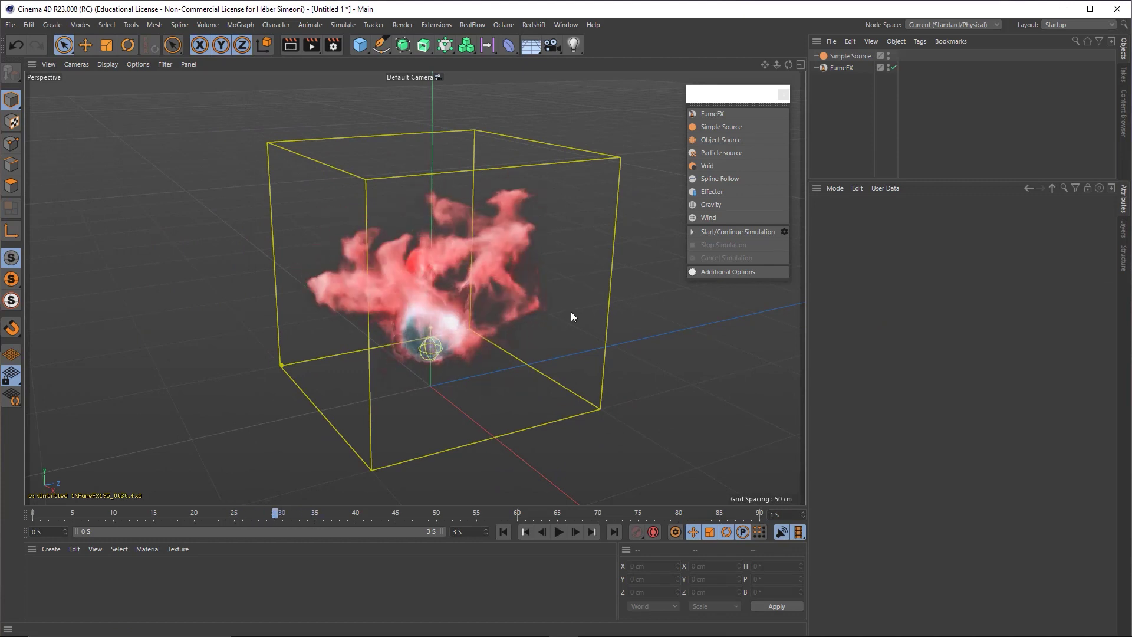
{"action": "left_click_drag", "start_coordinate": [758, 88], "coordinate": [761, 83]}
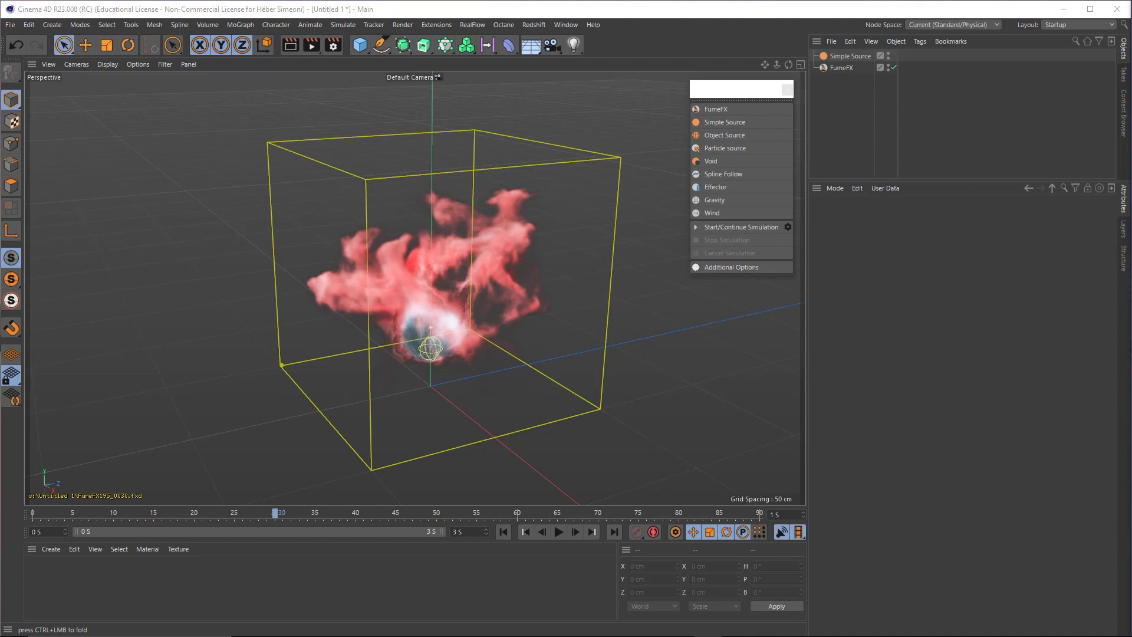
Step: Play the simulation and stop at frame 44, then orbit to inspect the pink-red smoke
{"action": "left_click", "coordinate": [525, 532]}
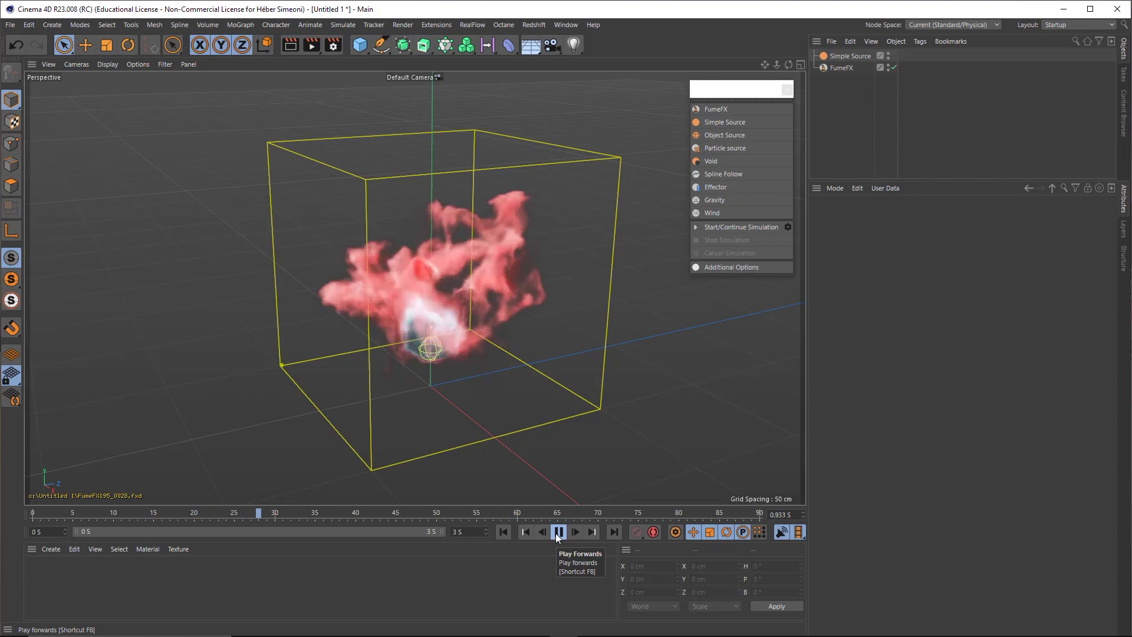
{"action": "left_click", "coordinate": [558, 532]}
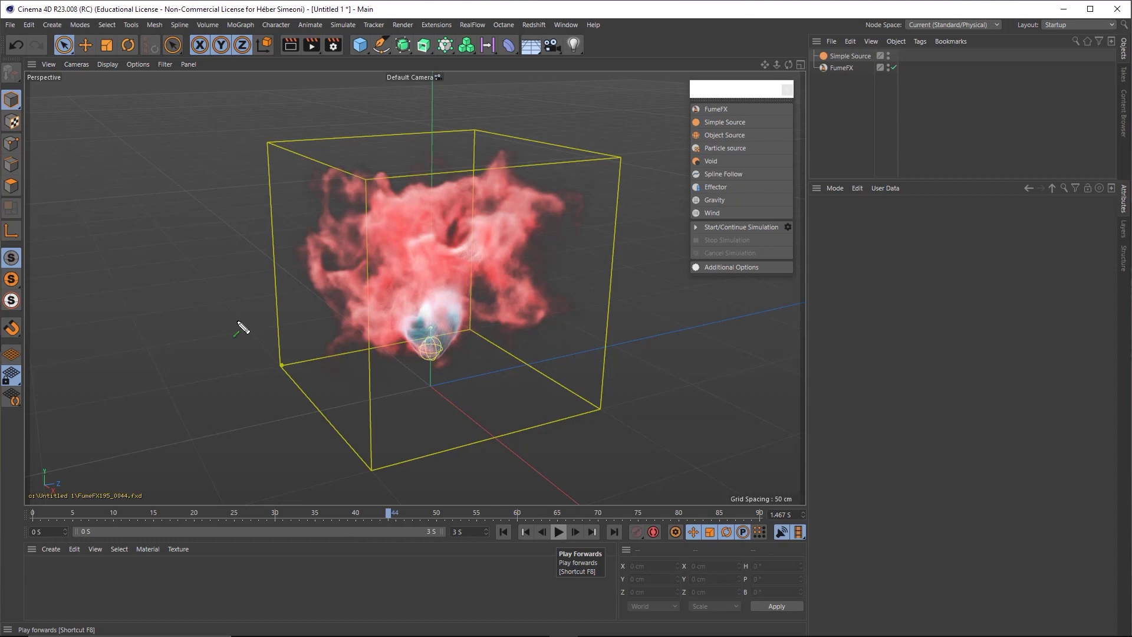
{"action": "left_click_drag", "start_coordinate": [97, 301], "coordinate": [277, 267]}
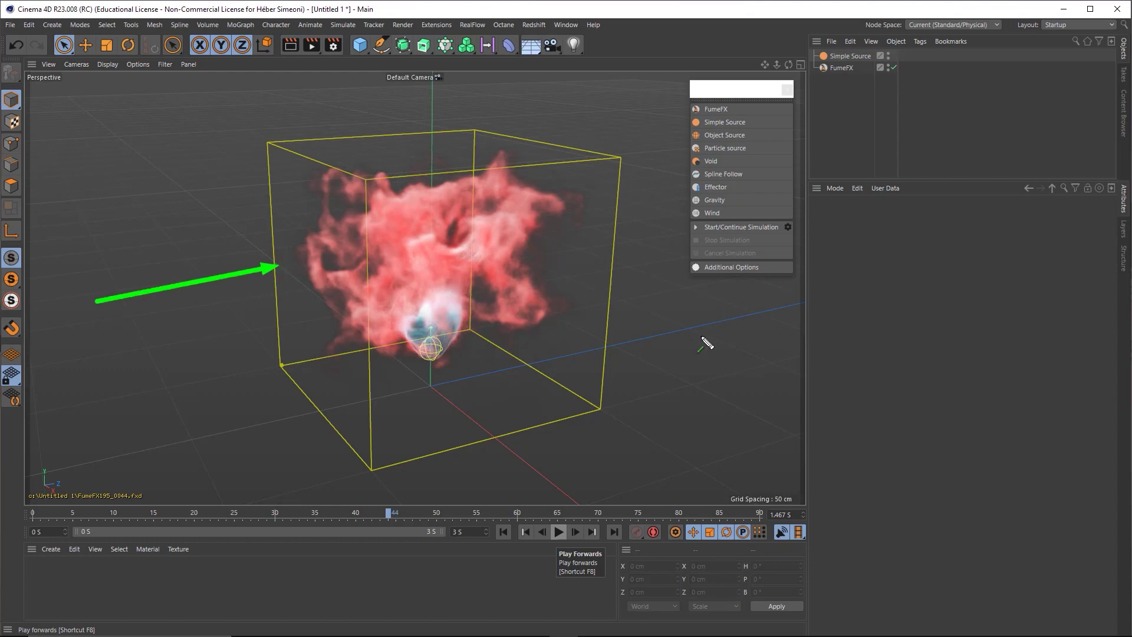
{"action": "left_click_drag", "start_coordinate": [753, 366], "coordinate": [583, 258]}
{"action": "key", "text": "Escape"}
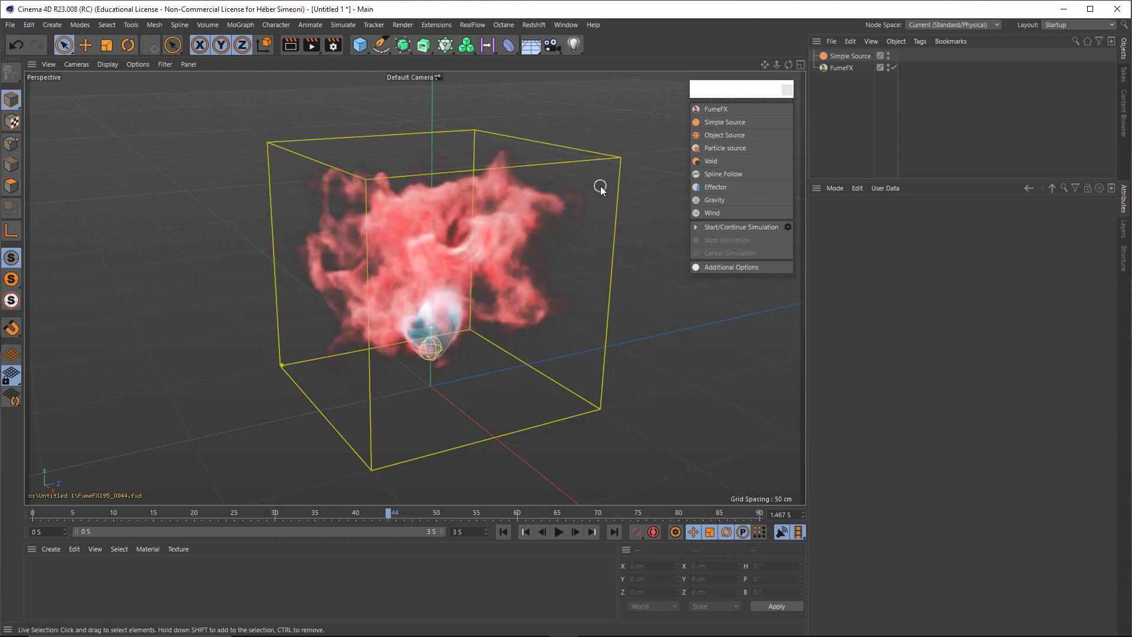
Step: Add an omni light and move it to the upper left of the smoke container
{"action": "left_click_drag", "start_coordinate": [500, 335], "coordinate": [575, 55]}
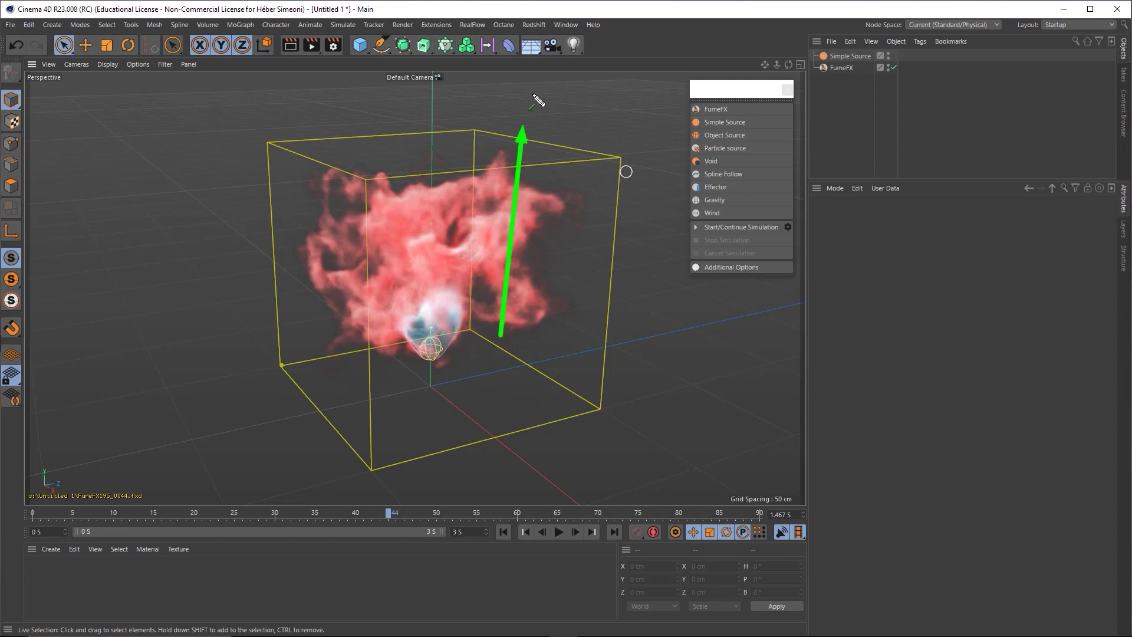
{"action": "left_click", "coordinate": [574, 47]}
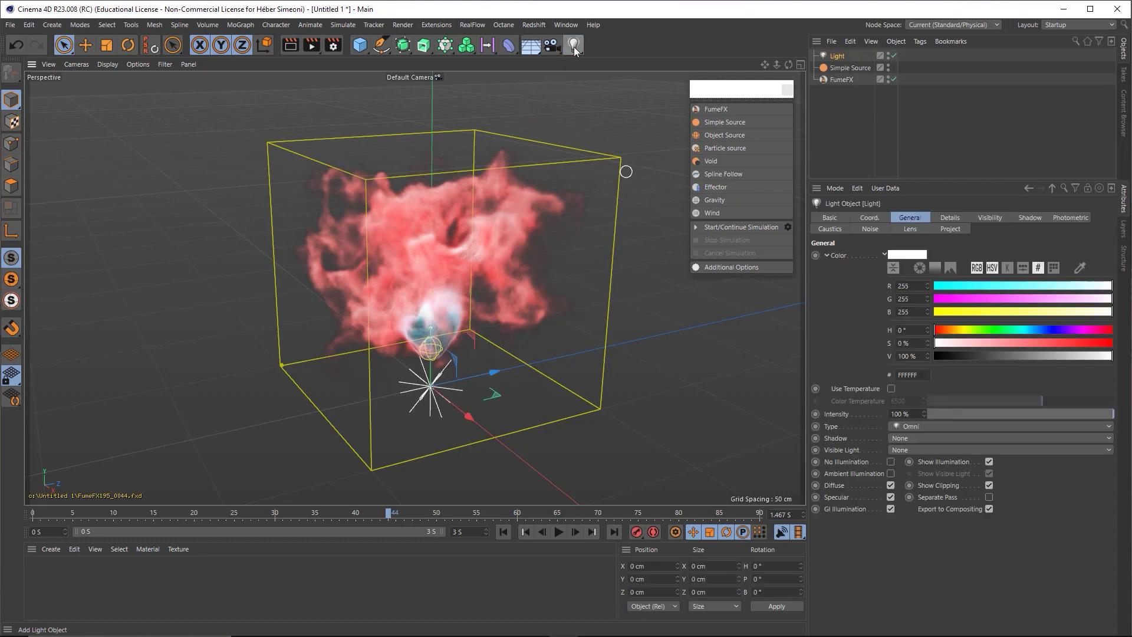
{"action": "mouse_move", "coordinate": [541, 241]}
{"action": "left_mouse_down"}
{"action": "mouse_move", "coordinate": [446, 380]}
{"action": "mouse_move", "coordinate": [88, 39]}
{"action": "left_mouse_up"}
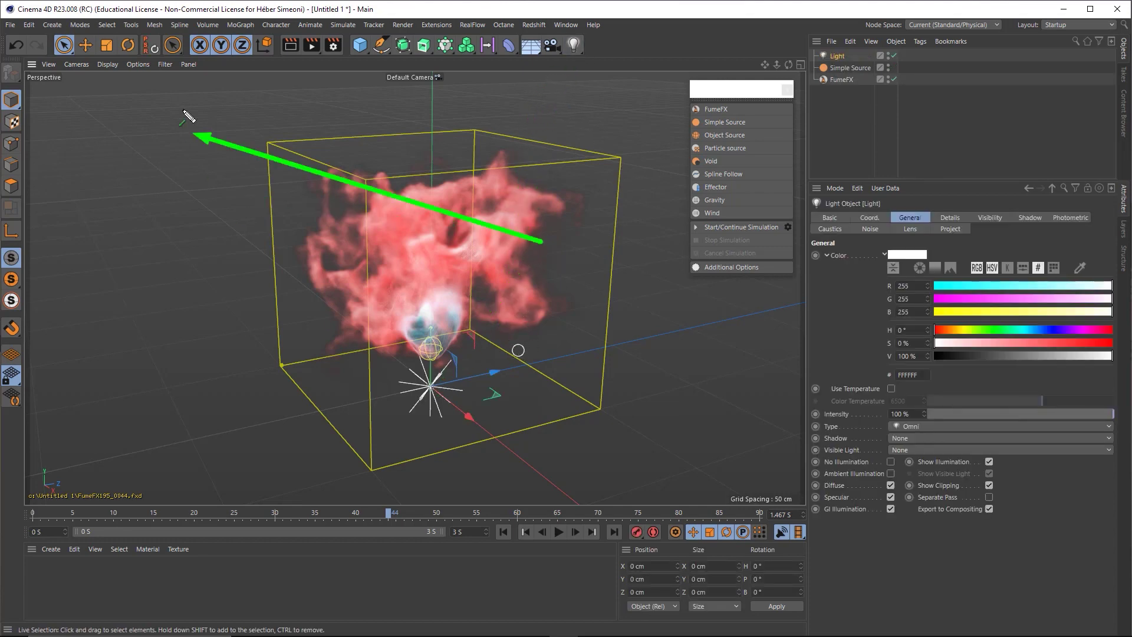
{"action": "key", "text": "Escape"}
{"action": "key", "text": "e"}
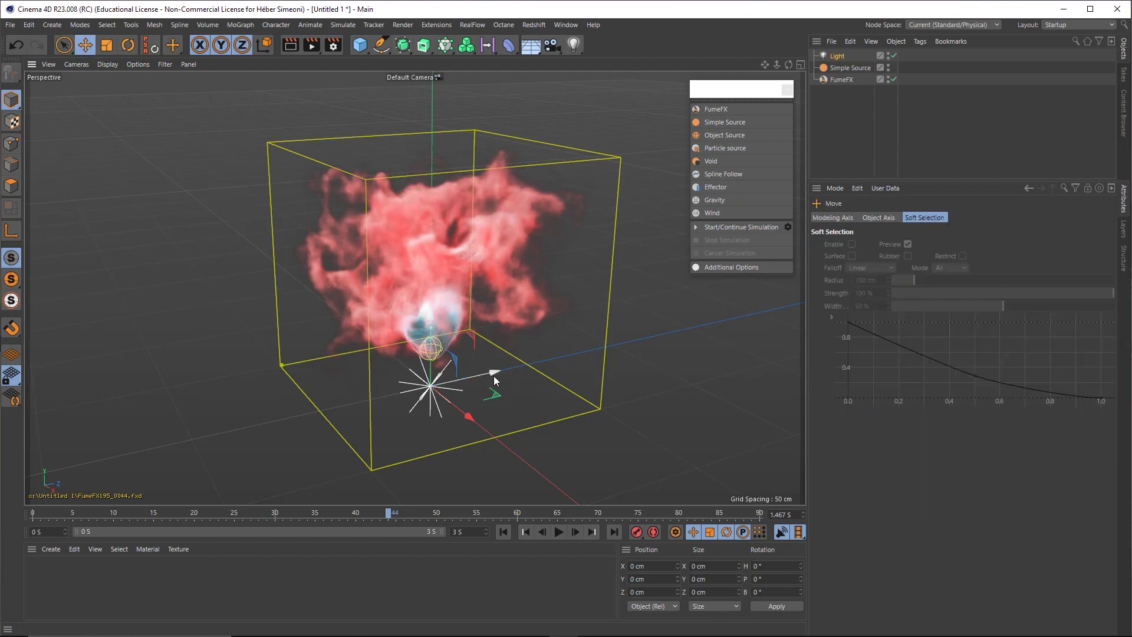
{"action": "mouse_move", "coordinate": [540, 394]}
{"action": "left_mouse_down"}
{"action": "mouse_move", "coordinate": [196, 253]}
{"action": "mouse_move", "coordinate": [158, 256]}
{"action": "left_mouse_up"}
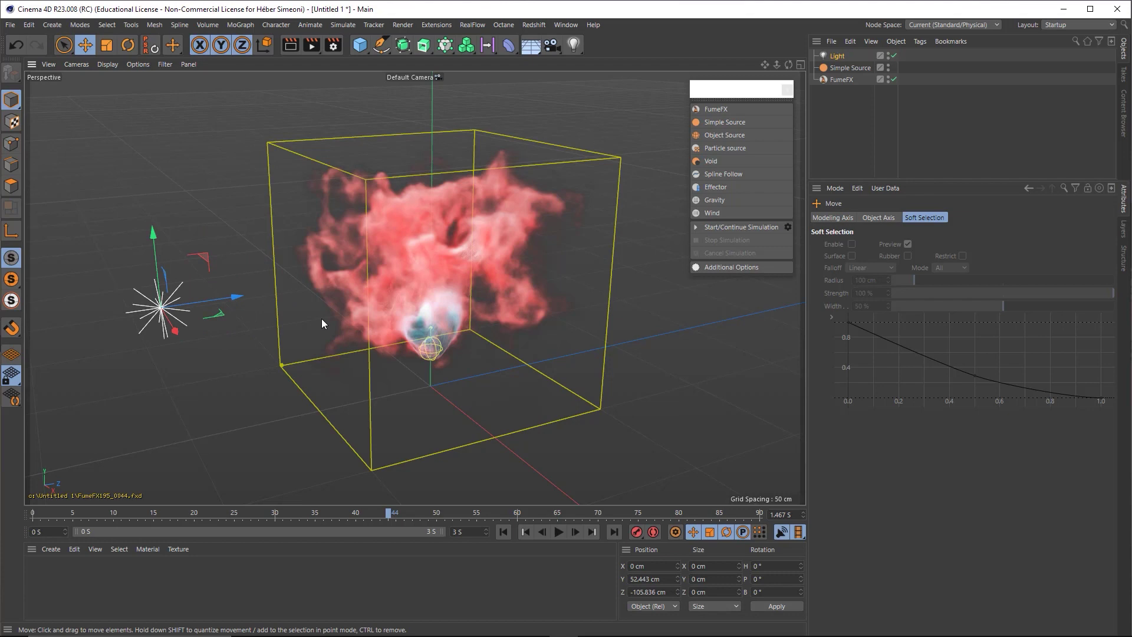
Step: Adjust the light's placement and reselect the FumeFX container
{"action": "left_click_drag", "start_coordinate": [265, 101], "coordinate": [451, 275]}
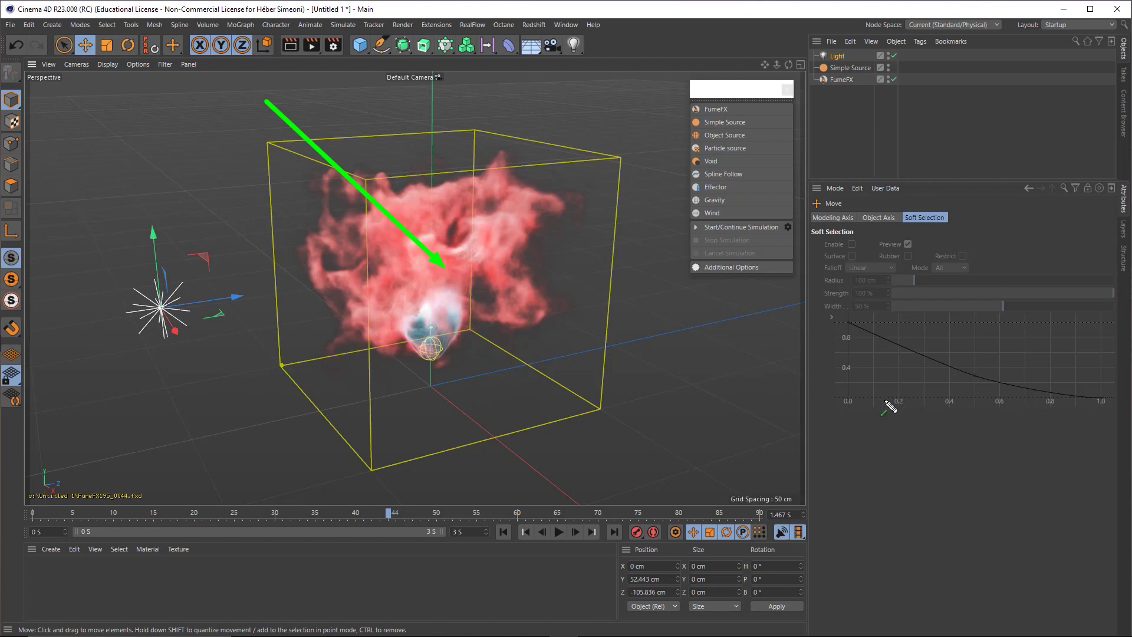
{"action": "left_click_drag", "start_coordinate": [684, 350], "coordinate": [580, 253]}
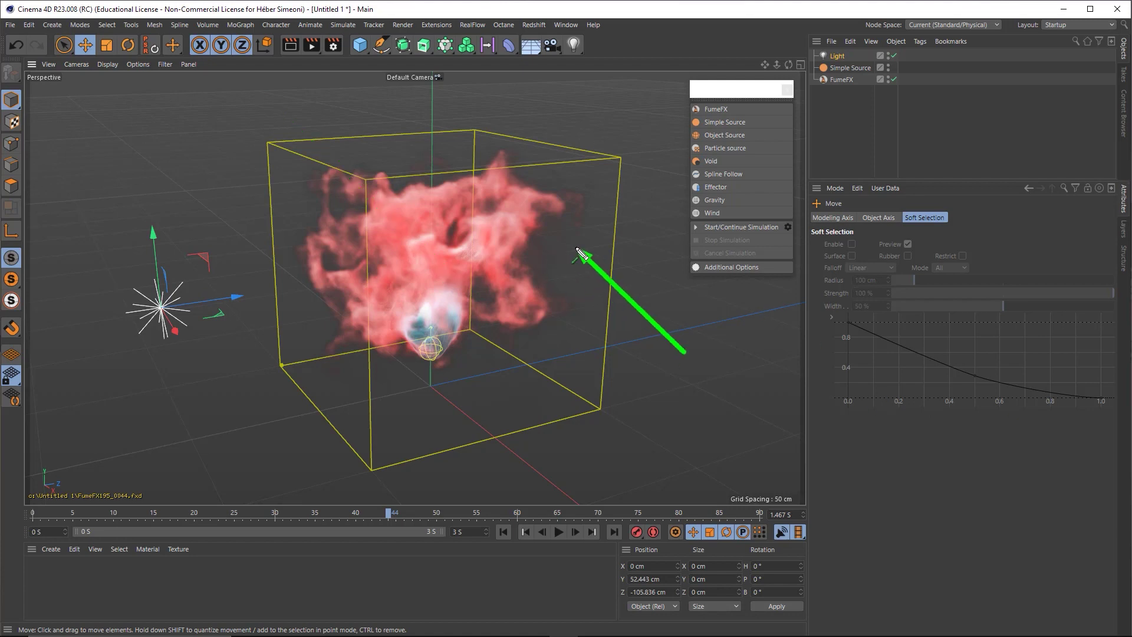
{"action": "left_click_drag", "start_coordinate": [580, 254], "coordinate": [849, 90]}
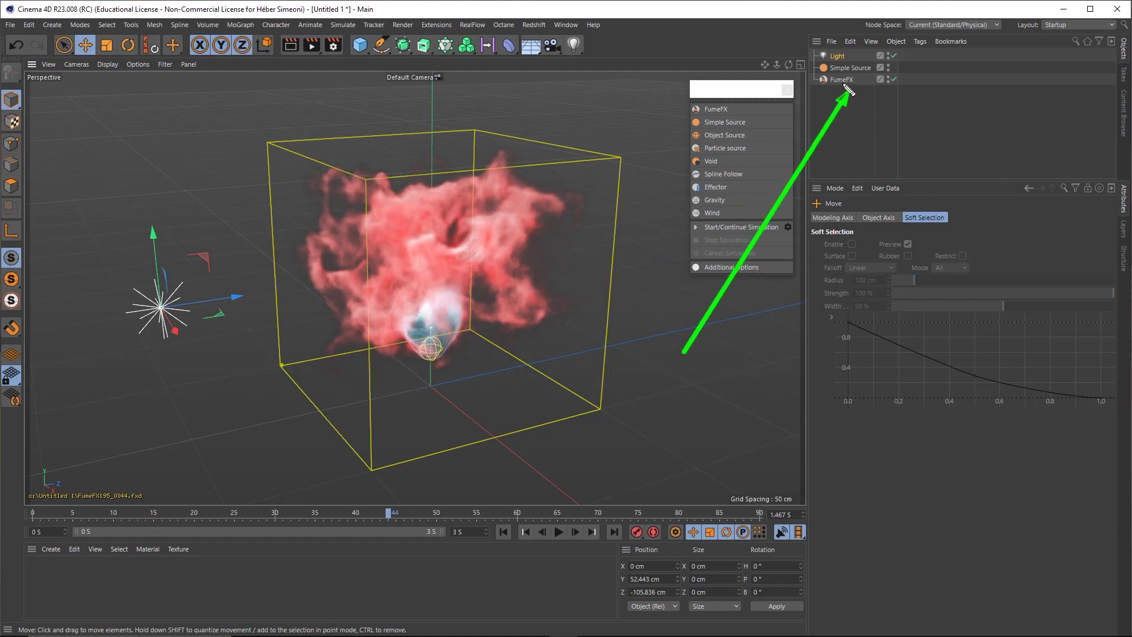
{"action": "left_click", "coordinate": [839, 82]}
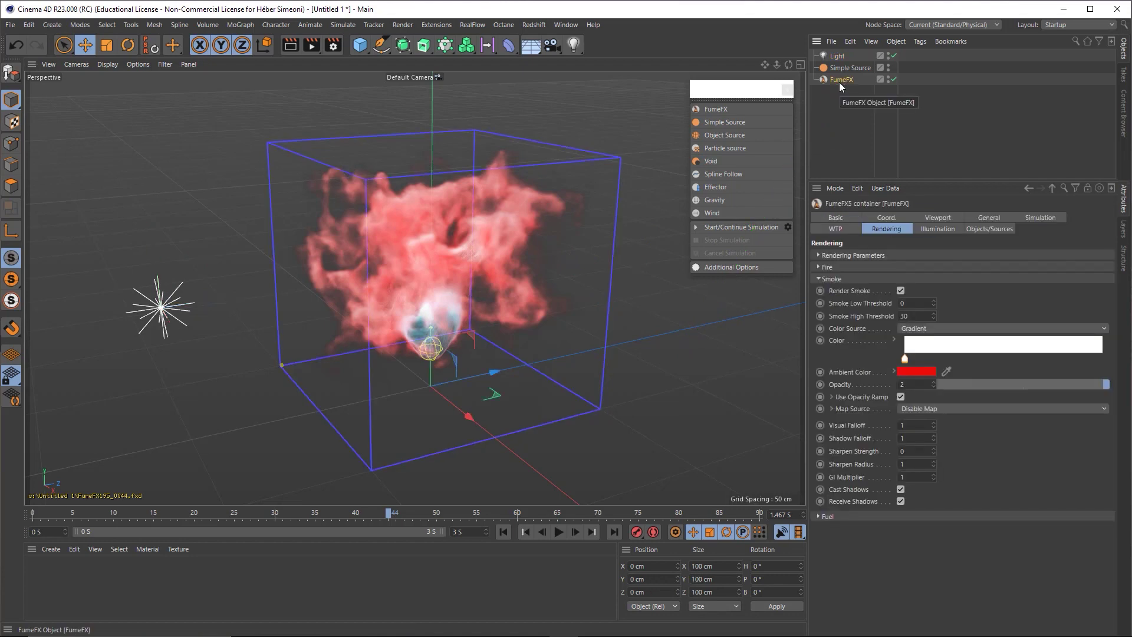
Step: Add Light to the FumeFX Illumination Lights list, then select Light
{"action": "left_click", "coordinate": [936, 229]}
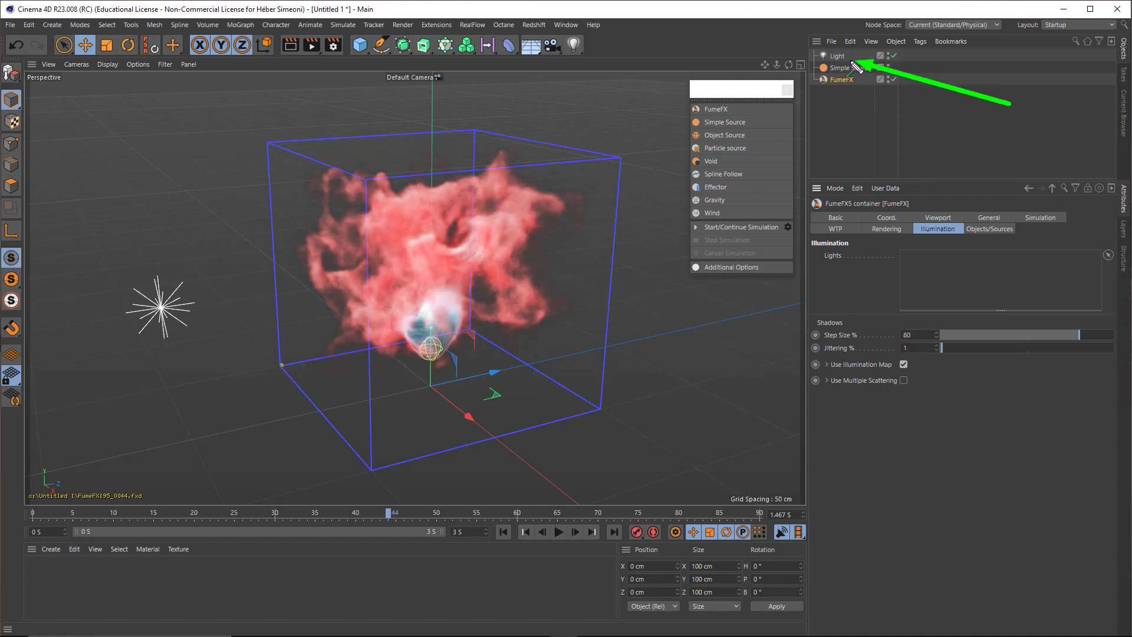
{"action": "left_click_drag", "start_coordinate": [840, 57], "coordinate": [926, 271]}
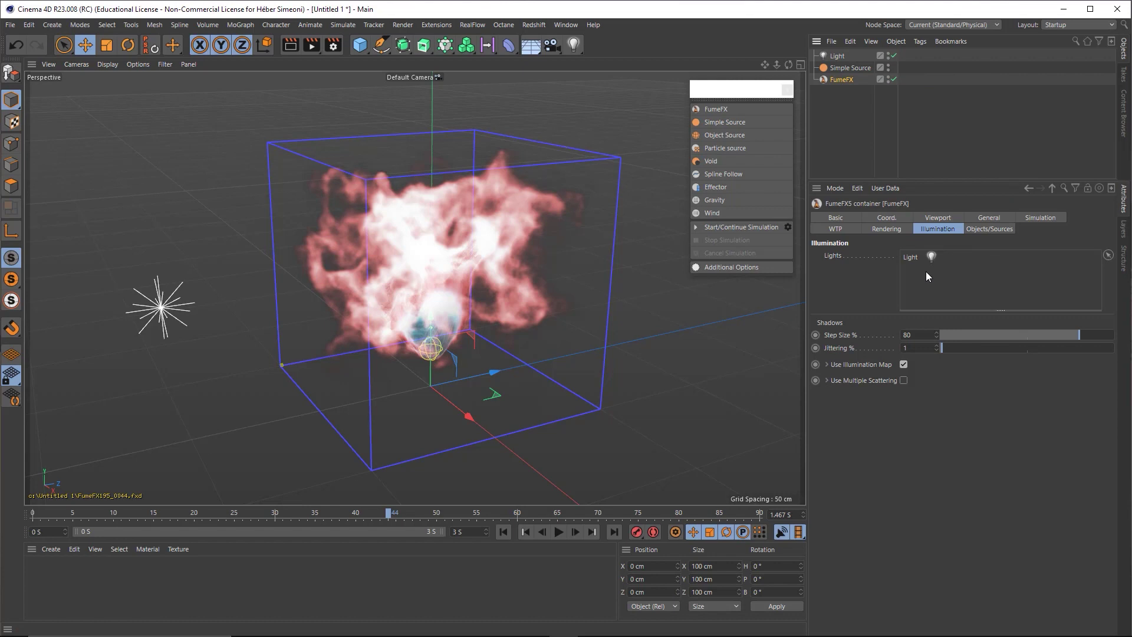
{"action": "left_click", "coordinate": [837, 56]}
{"action": "mouse_move", "coordinate": [165, 329]}
{"action": "left_mouse_down"}
{"action": "mouse_move", "coordinate": [344, 507]}
{"action": "mouse_move", "coordinate": [222, 296]}
{"action": "left_mouse_up"}
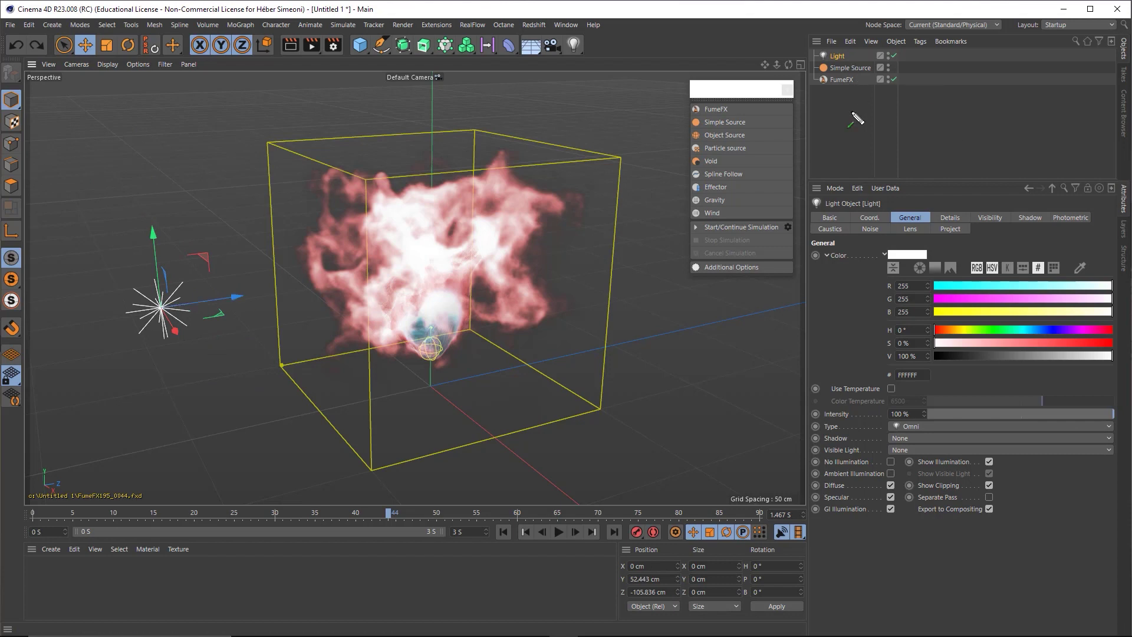
Step: Set the Light's shadow type to Raytraced (Hard)
{"action": "left_click_drag", "start_coordinate": [973, 167], "coordinate": [845, 57]}
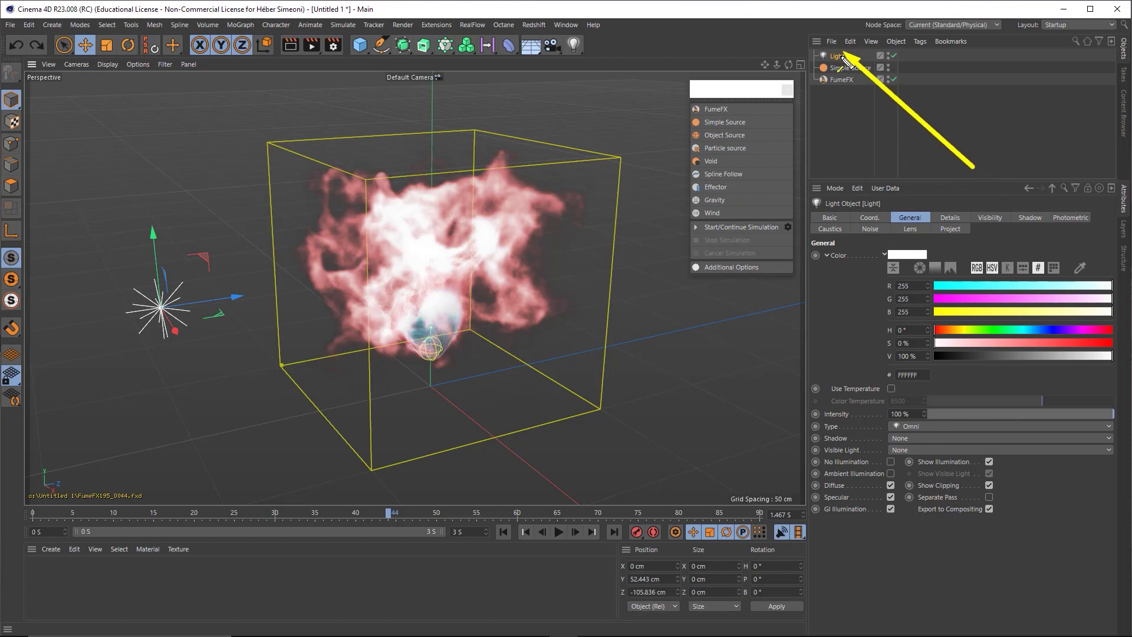
{"action": "left_click_drag", "start_coordinate": [1015, 94], "coordinate": [1118, 169]}
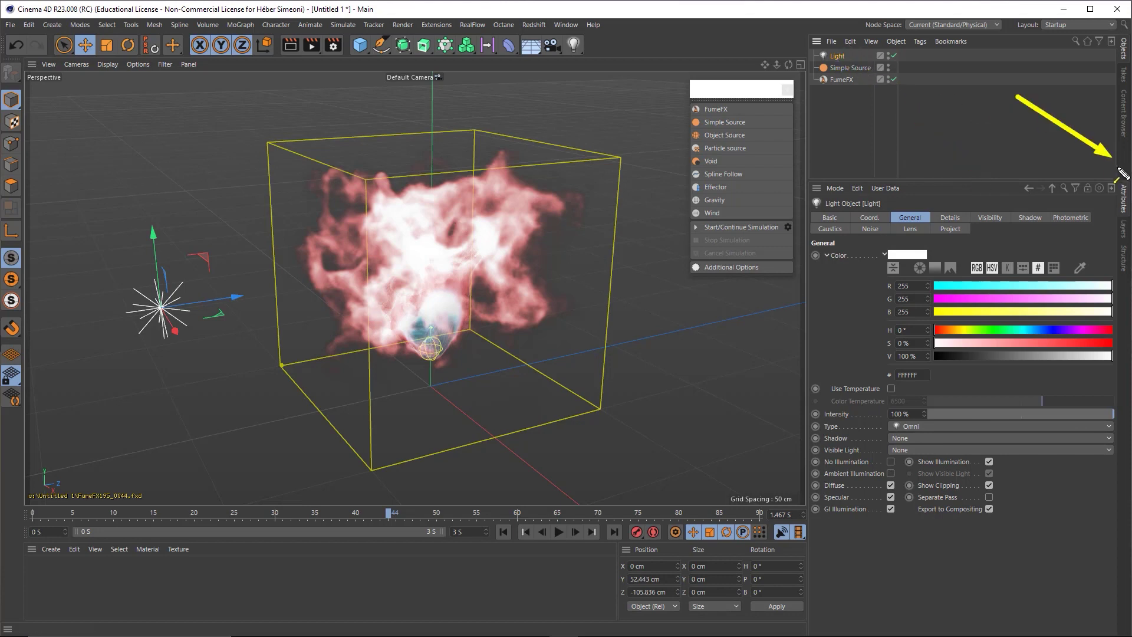
{"action": "left_click_drag", "start_coordinate": [1017, 95], "coordinate": [1018, 221]}
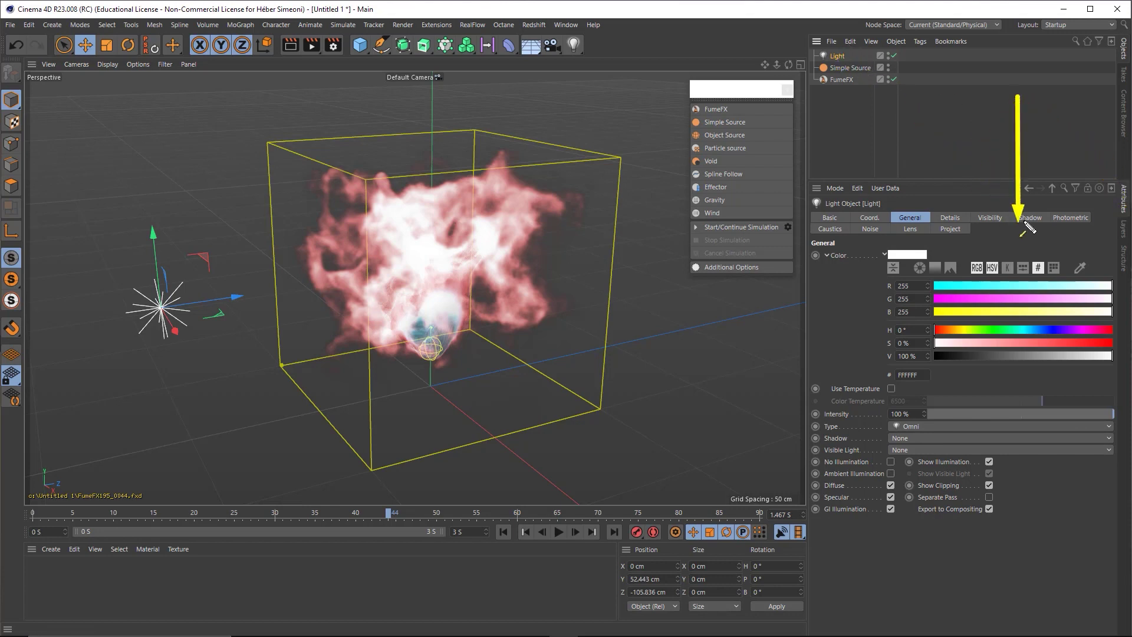
{"action": "left_click", "coordinate": [1026, 218]}
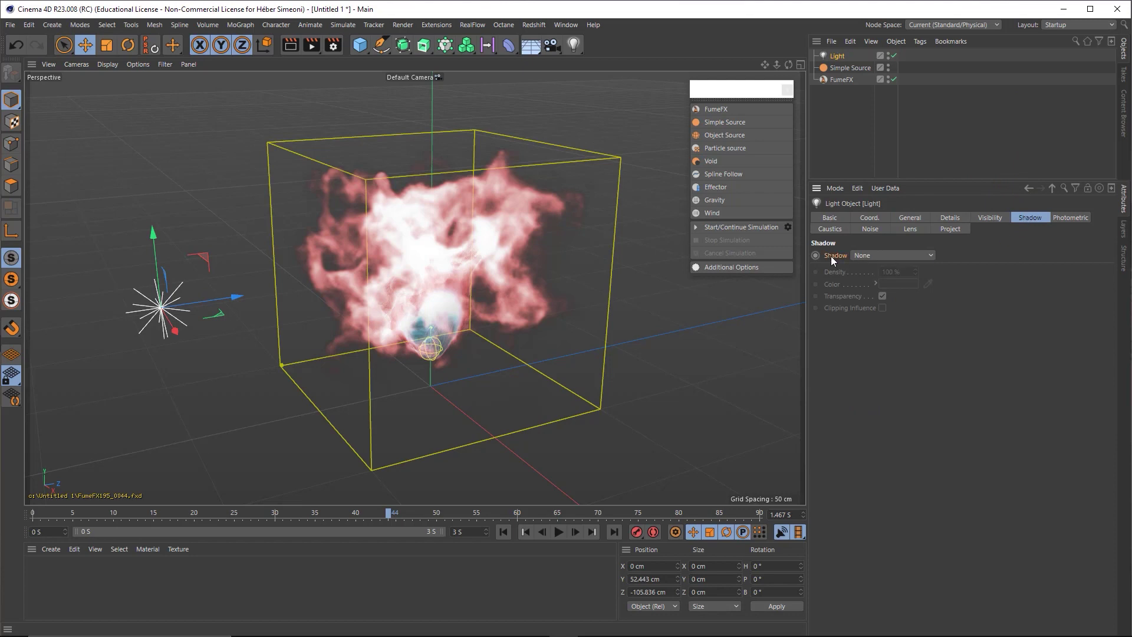
{"action": "left_click_drag", "start_coordinate": [927, 167], "coordinate": [871, 252]}
{"action": "left_click", "coordinate": [871, 255]}
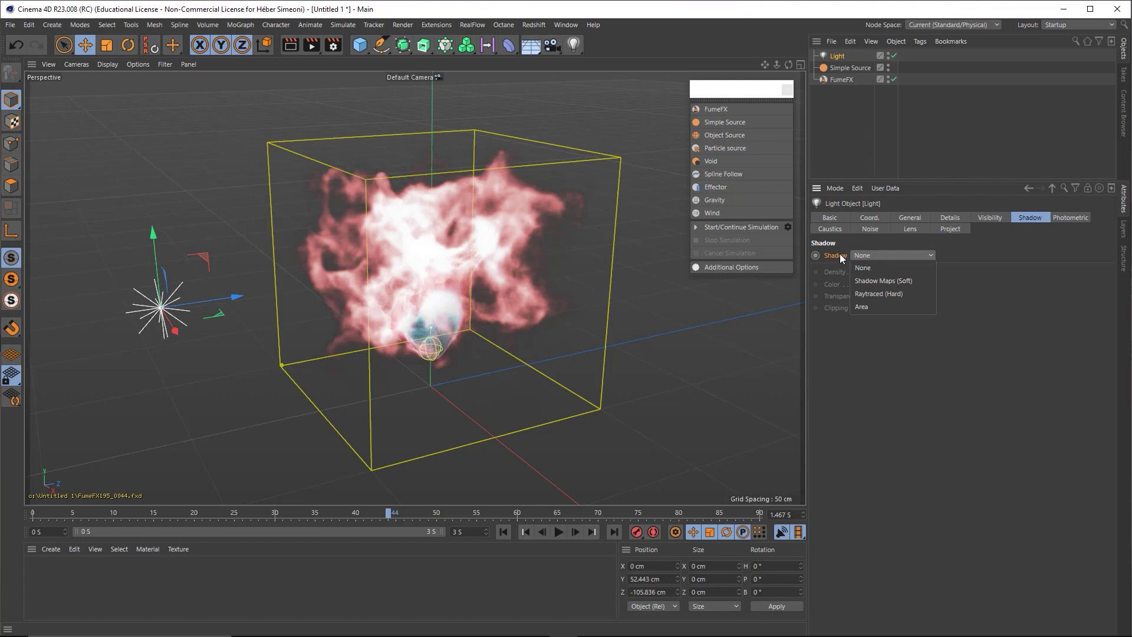
{"action": "left_click", "coordinate": [882, 296]}
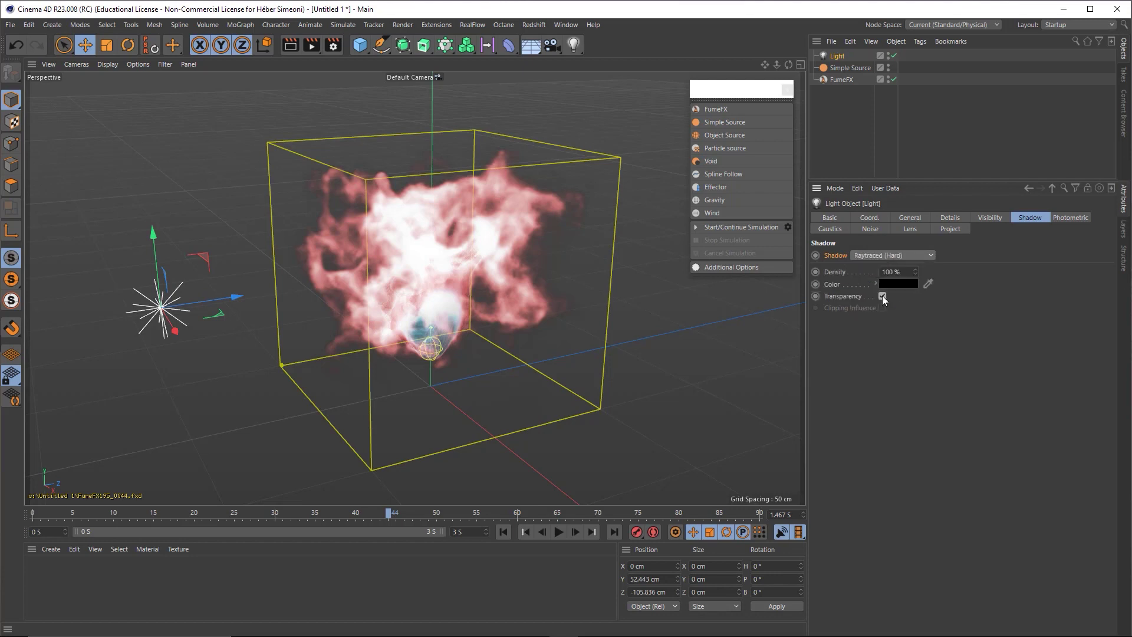
Step: Move the light beside the smoke container to X -57.37 cm
{"action": "mouse_move", "coordinate": [228, 296]}
{"action": "left_mouse_down"}
{"action": "mouse_move", "coordinate": [460, 267]}
{"action": "mouse_move", "coordinate": [232, 320]}
{"action": "left_mouse_up"}
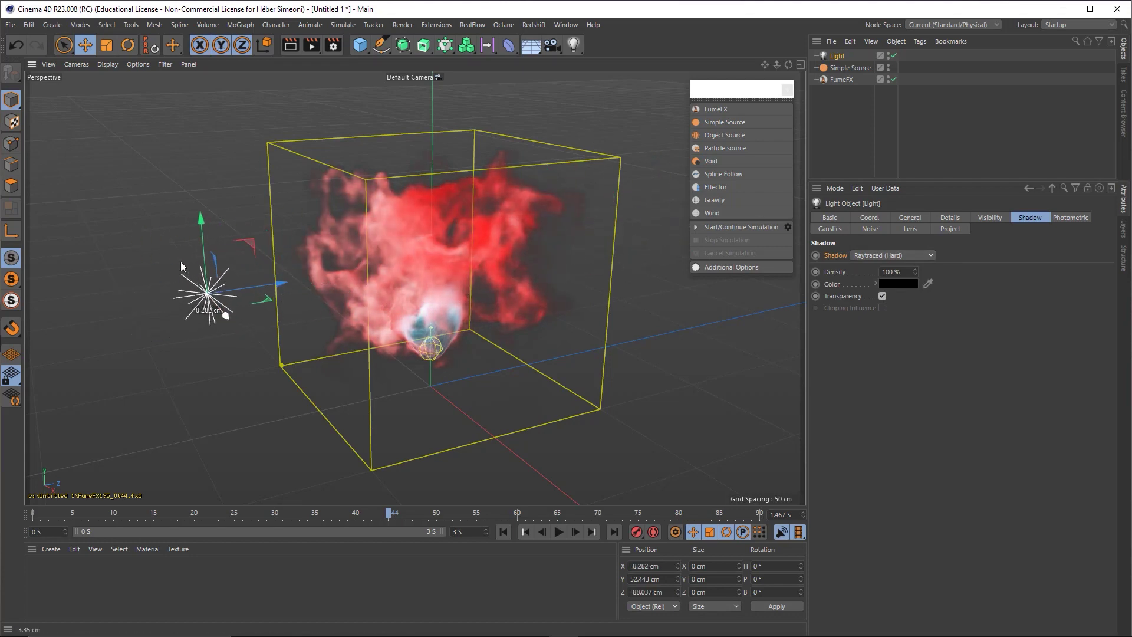
{"action": "left_click_drag", "start_coordinate": [180, 260], "coordinate": [105, 169]}
{"action": "mouse_move", "coordinate": [299, 344]}
{"action": "left_mouse_down"}
{"action": "mouse_move", "coordinate": [428, 420]}
{"action": "mouse_move", "coordinate": [213, 288]}
{"action": "mouse_move", "coordinate": [189, 285]}
{"action": "left_mouse_up"}
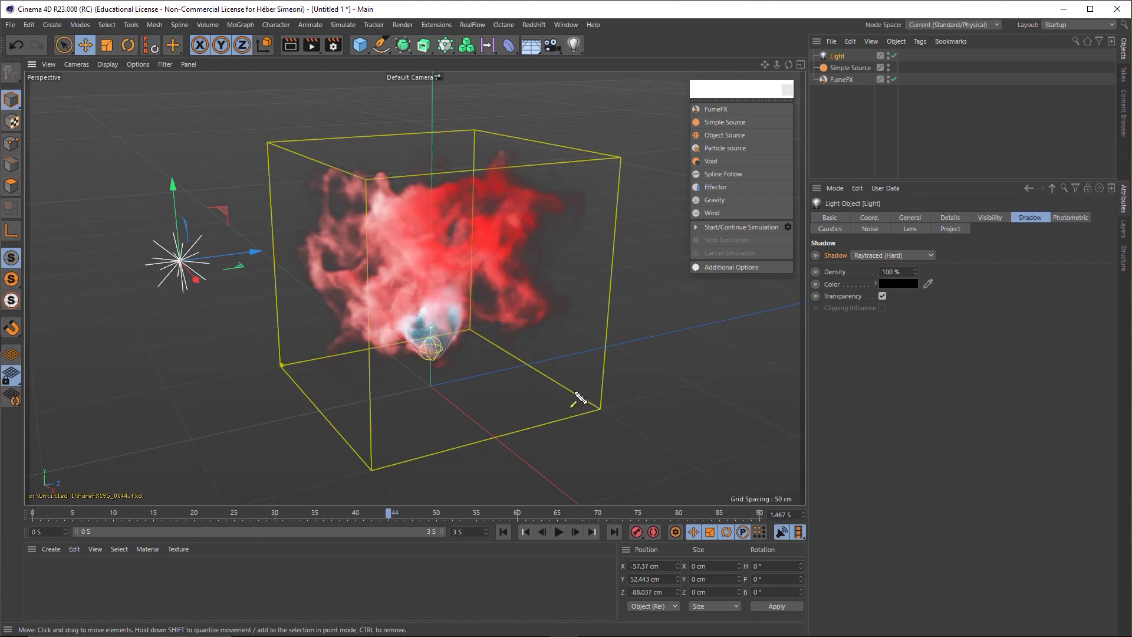
{"action": "left_click_drag", "start_coordinate": [779, 352], "coordinate": [567, 259]}
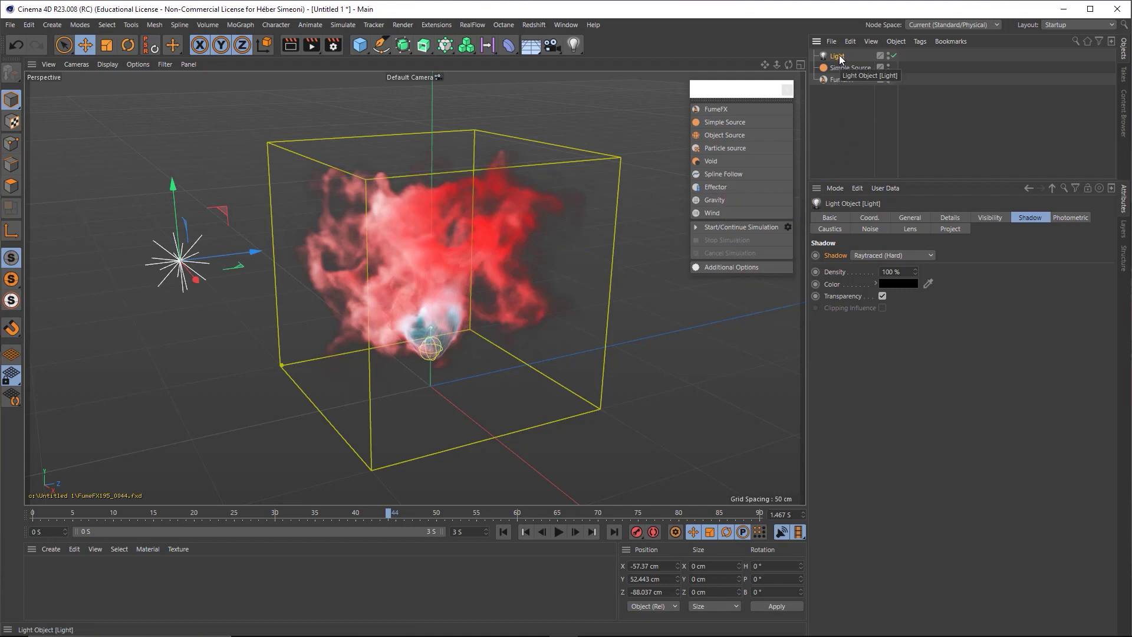
Step: Duplicate the light as Light.1 and place it beyond the smoke box
{"action": "left_click_drag", "start_coordinate": [249, 251], "coordinate": [638, 209], "text": "ctrl"}
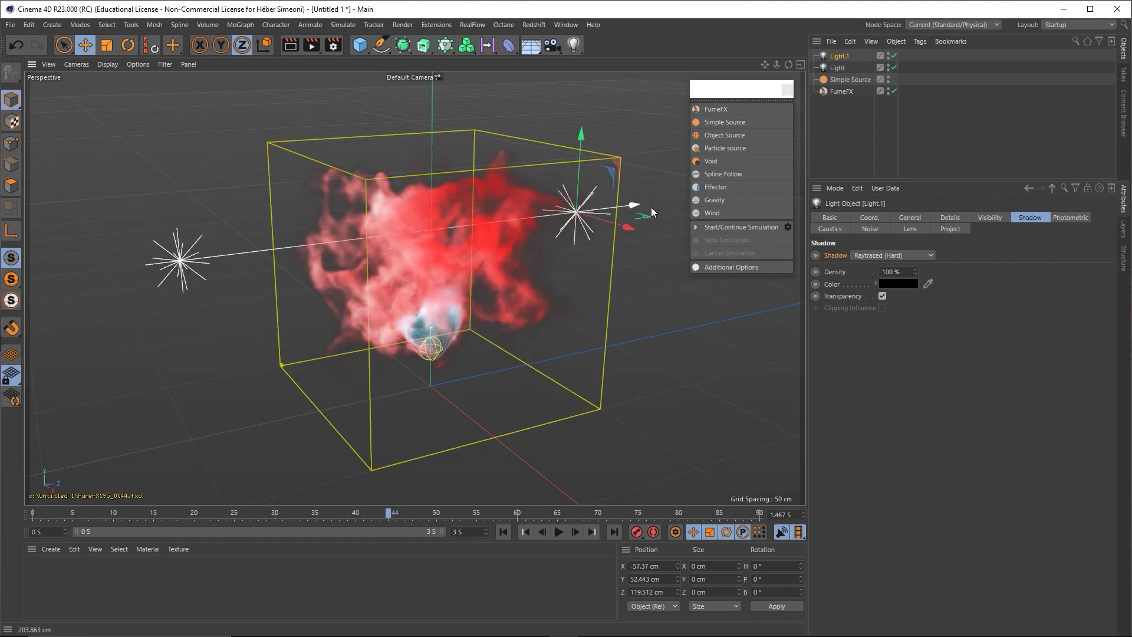
{"action": "left_click_drag", "start_coordinate": [559, 231], "coordinate": [466, 245], "text": "alt"}
{"action": "scroll", "coordinate": [443, 256], "scroll_direction": "down", "scroll_amount": 3}
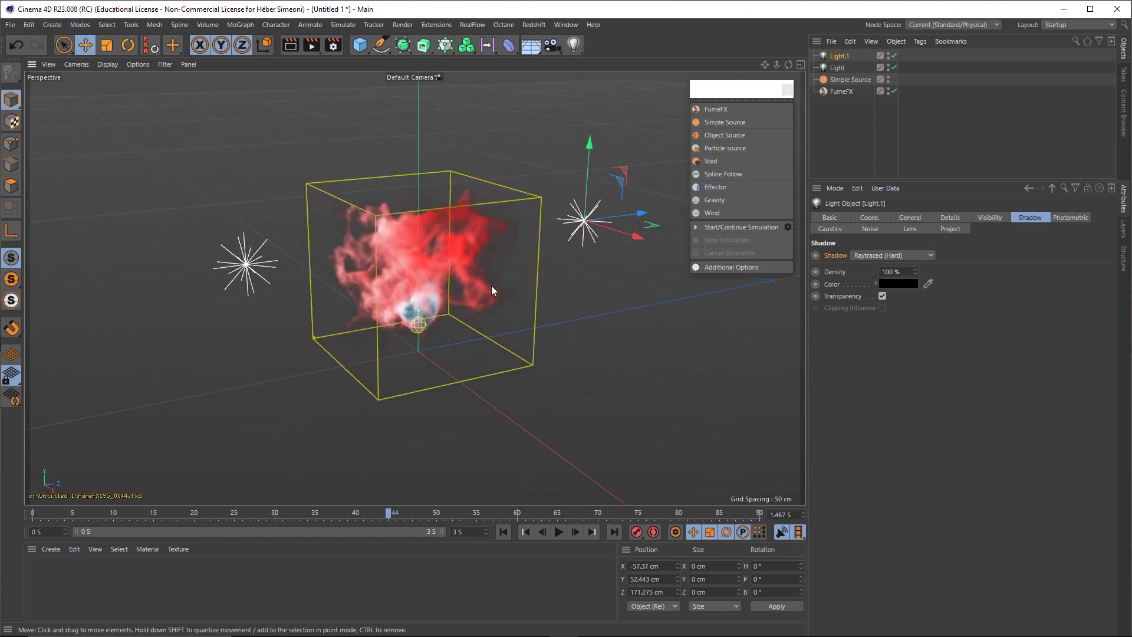
{"action": "mouse_move", "coordinate": [585, 255]}
{"action": "left_mouse_down"}
{"action": "mouse_move", "coordinate": [470, 257]}
{"action": "mouse_move", "coordinate": [470, 271]}
{"action": "mouse_move", "coordinate": [846, 94]}
{"action": "left_mouse_up"}
Step: Add Light.1 to the FumeFX container's Illumination Lights list
{"action": "left_click", "coordinate": [839, 93]}
{"action": "left_click_drag", "start_coordinate": [976, 128], "coordinate": [853, 62]}
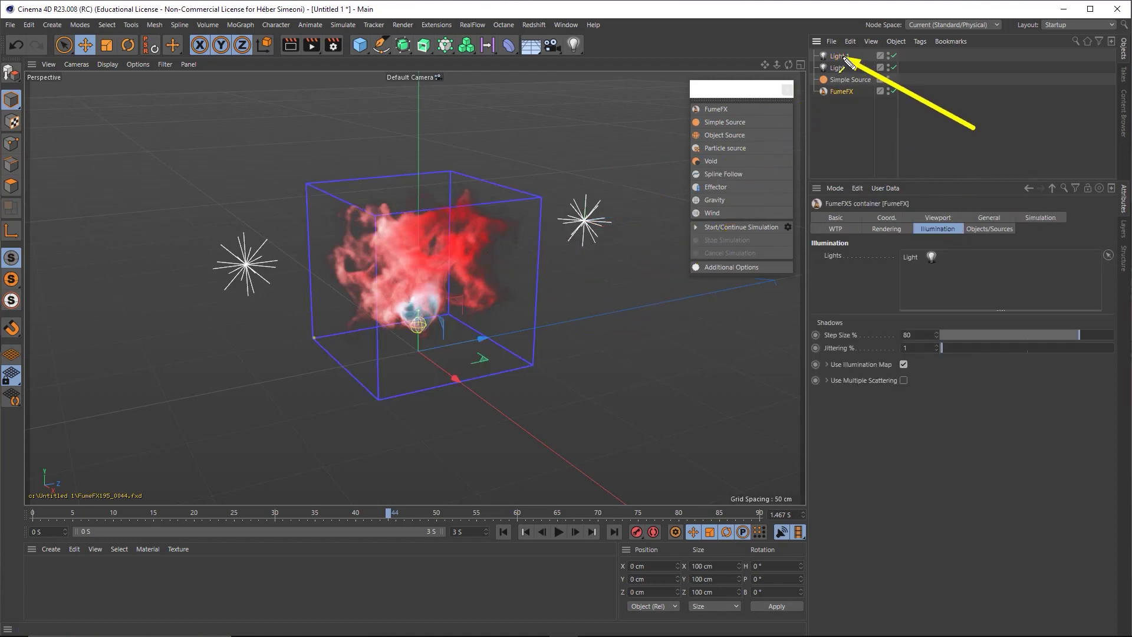
{"action": "left_click_drag", "start_coordinate": [840, 56], "coordinate": [929, 259]}
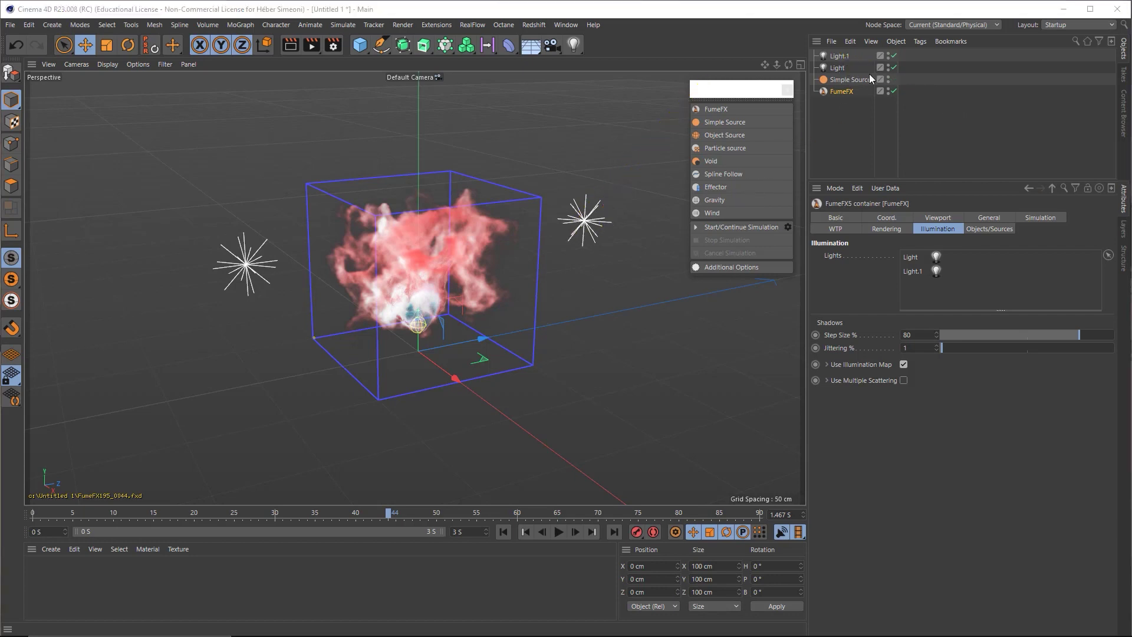
{"action": "left_click", "coordinate": [841, 56]}
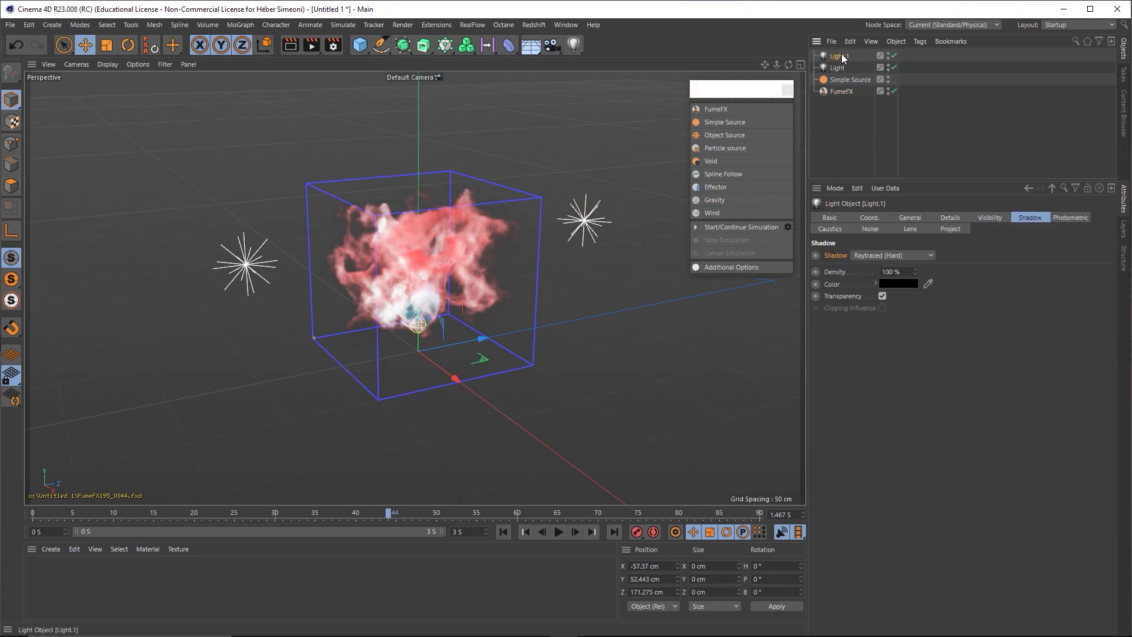
Step: Set Light.1's colour to blue #1818DE
{"action": "left_click", "coordinate": [910, 217]}
{"action": "left_click_drag", "start_coordinate": [1039, 330], "coordinate": [1091, 364]}
{"action": "left_click", "coordinate": [1092, 343]}
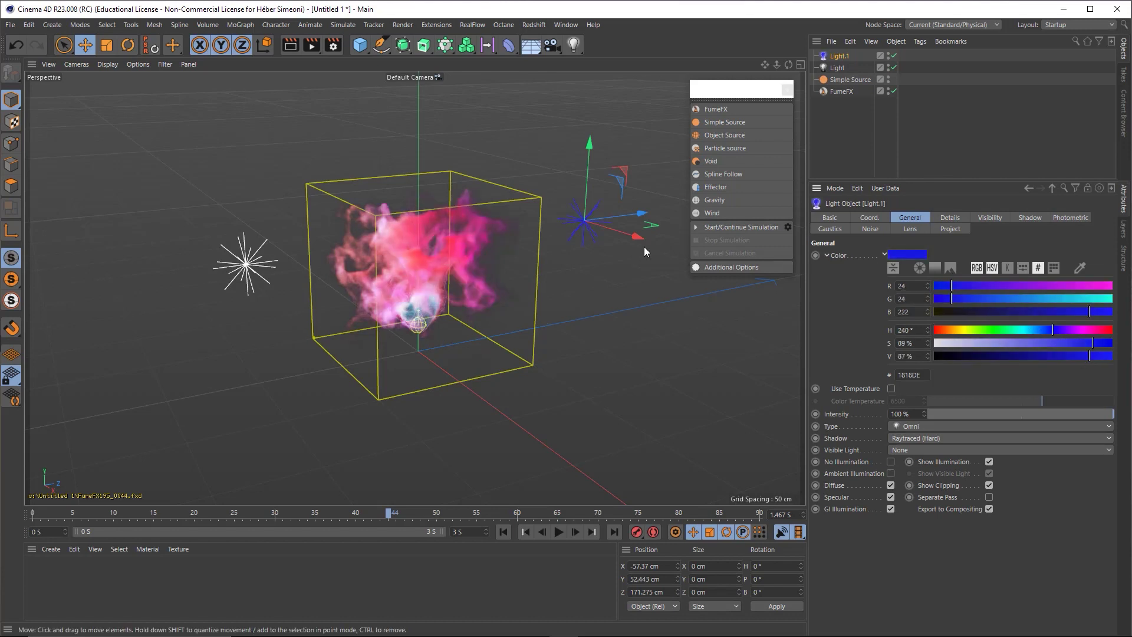
Step: Undo the stray move of Light.1, rewind to frame 0 and play the simulation
{"action": "left_click_drag", "start_coordinate": [635, 236], "coordinate": [385, 153]}
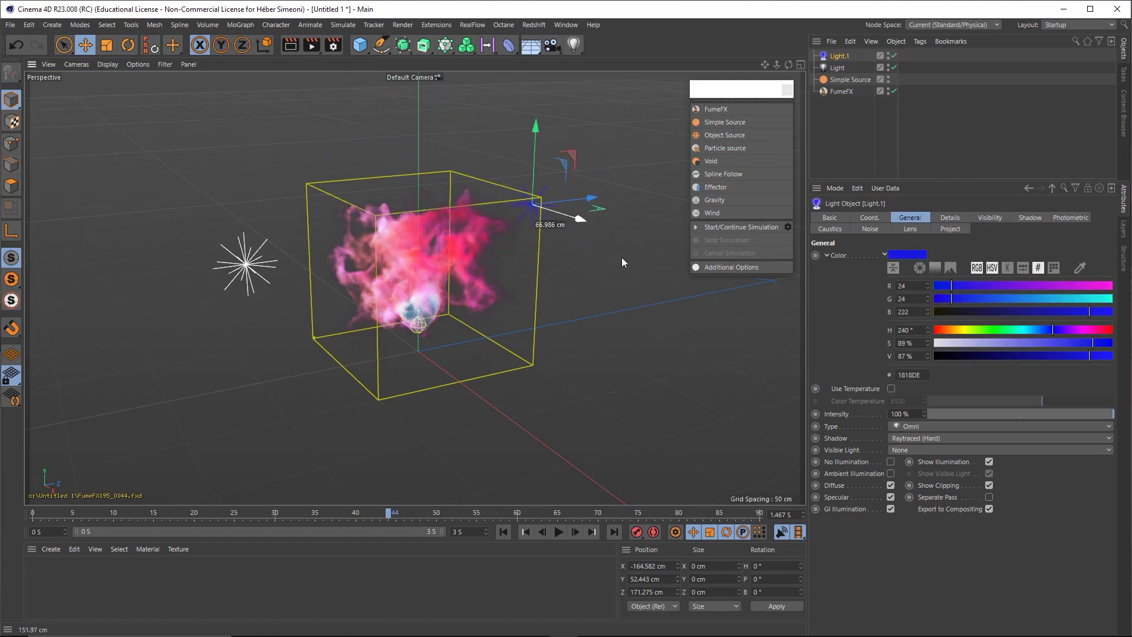
{"action": "left_click_drag", "start_coordinate": [386, 153], "coordinate": [488, 272]}
{"action": "key", "text": "ctrl+z"}
{"action": "scroll", "coordinate": [465, 258], "scroll_direction": "up", "scroll_amount": 2}
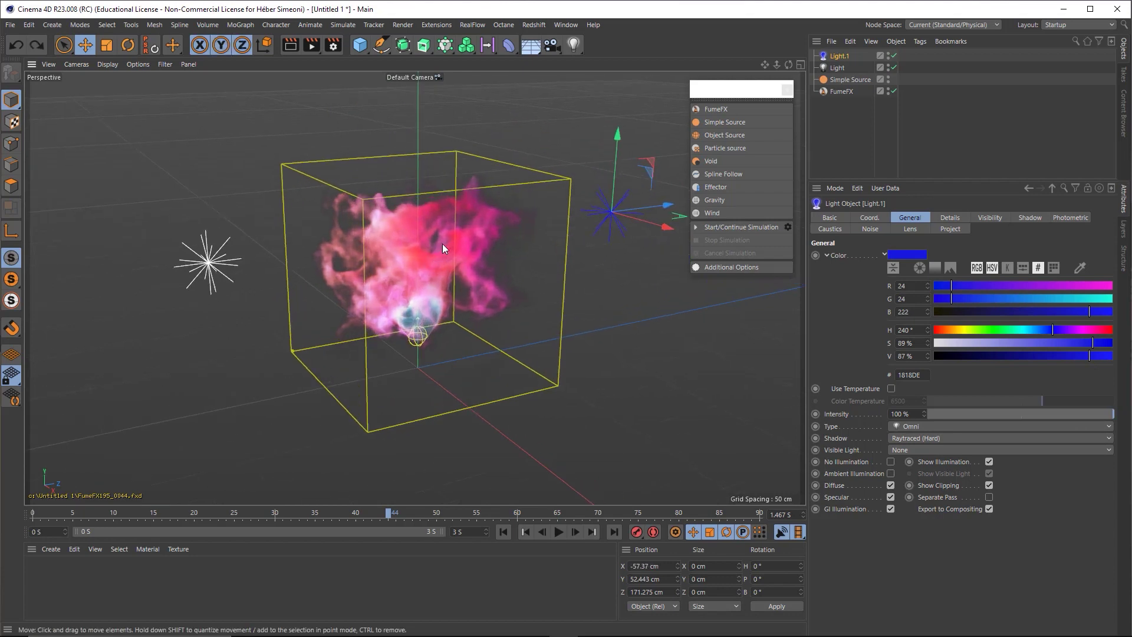
{"action": "scroll", "coordinate": [442, 243], "scroll_direction": "up", "scroll_amount": 3}
{"action": "left_click", "coordinate": [504, 532]}
{"action": "left_click", "coordinate": [557, 531]}
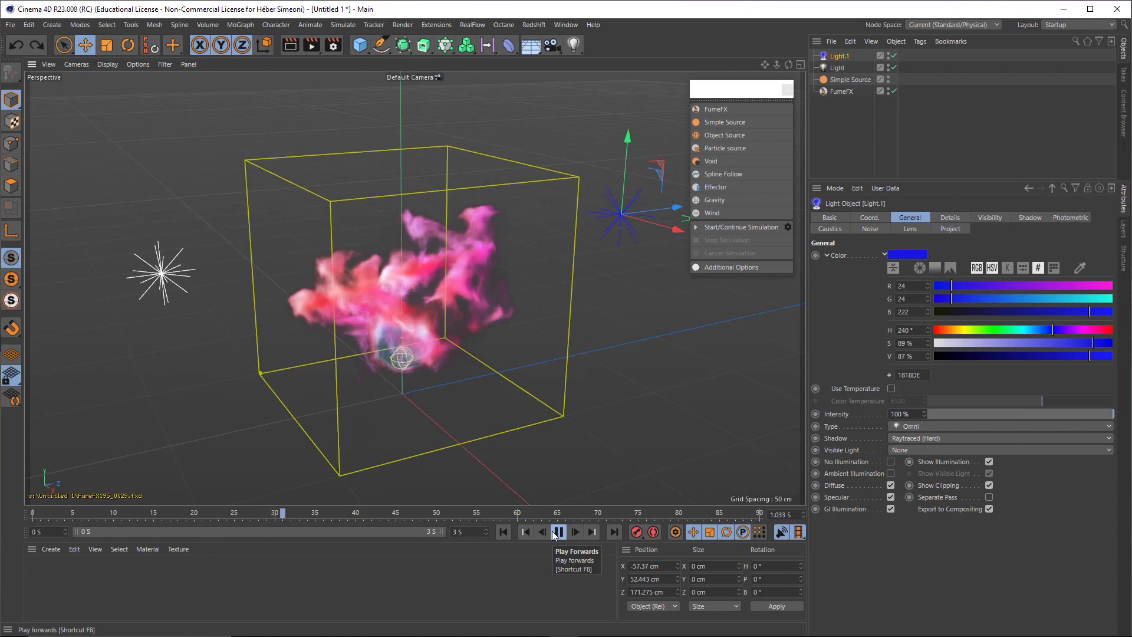
{"action": "left_click", "coordinate": [558, 531]}
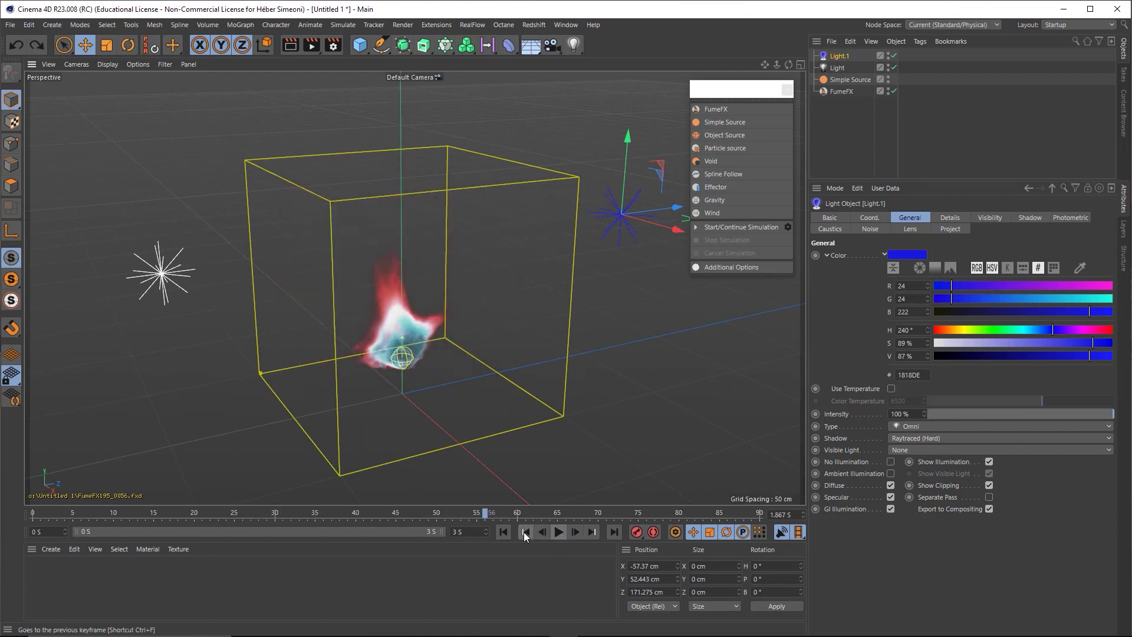
{"action": "left_click", "coordinate": [503, 532]}
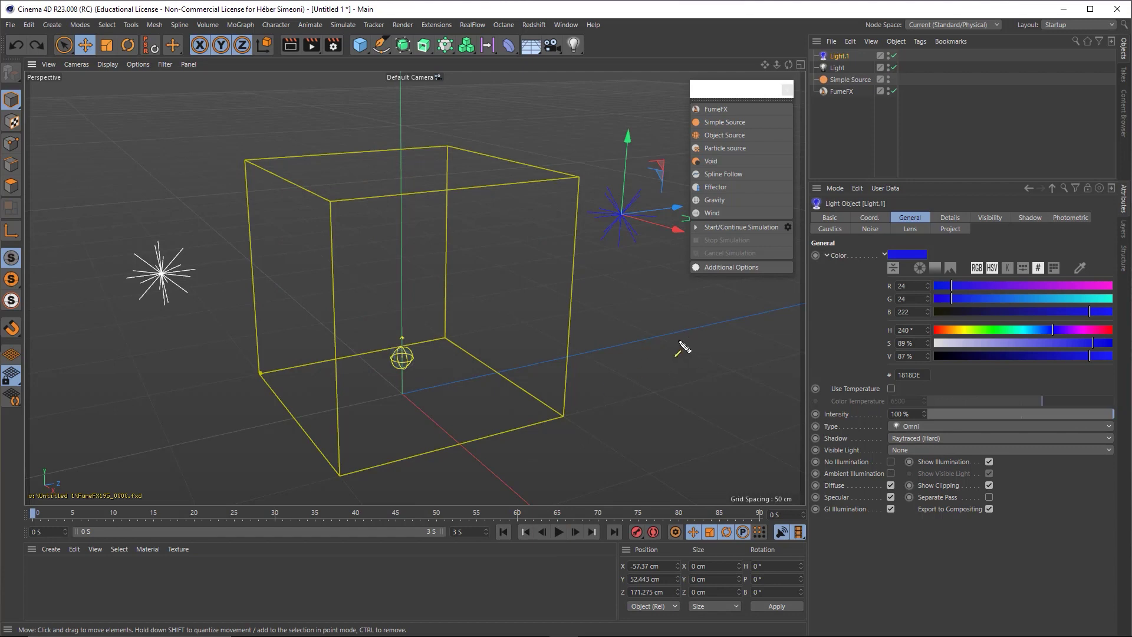
{"action": "left_click_drag", "start_coordinate": [531, 439], "coordinate": [1043, 88]}
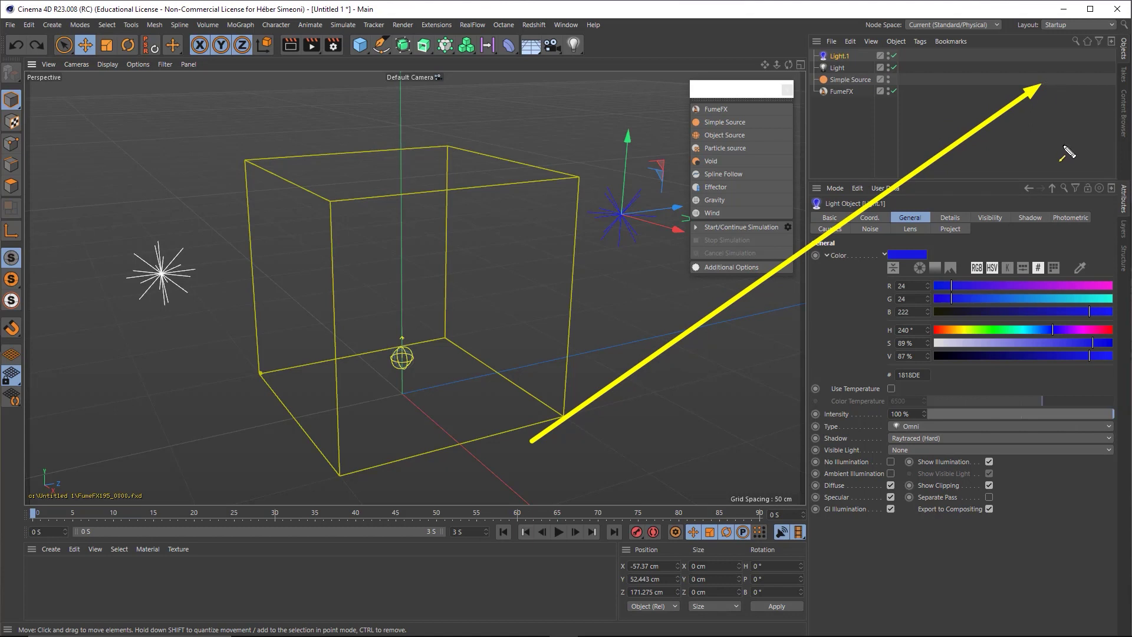
{"action": "key", "text": "Escape"}
{"action": "left_click_drag", "start_coordinate": [59, 512], "coordinate": [287, 514]}
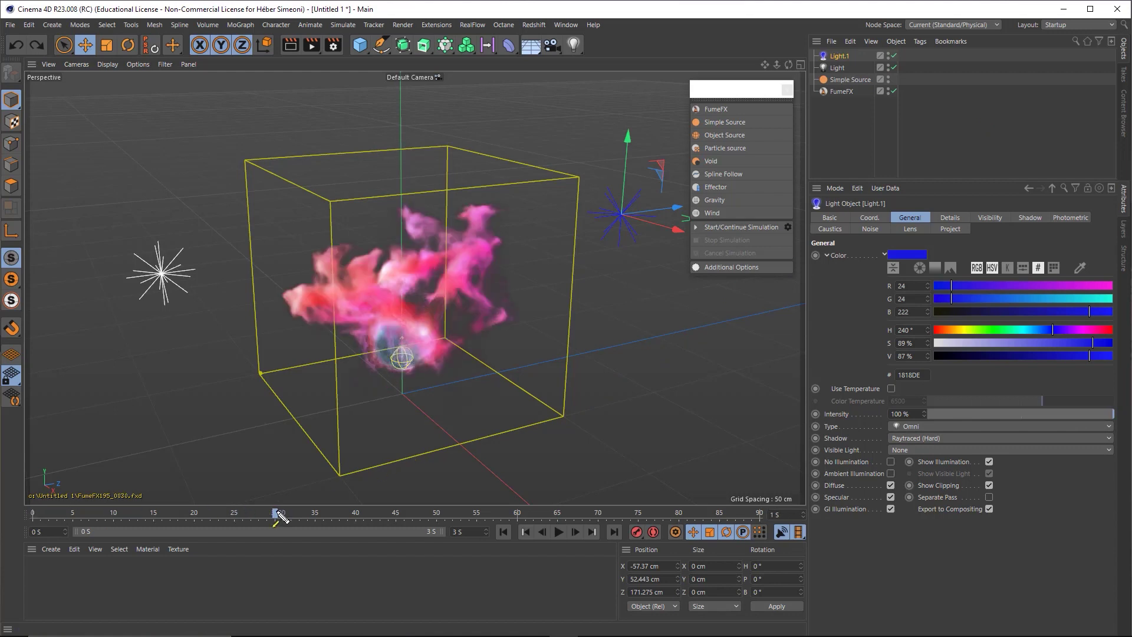
{"action": "left_click_drag", "start_coordinate": [601, 484], "coordinate": [1074, 77]}
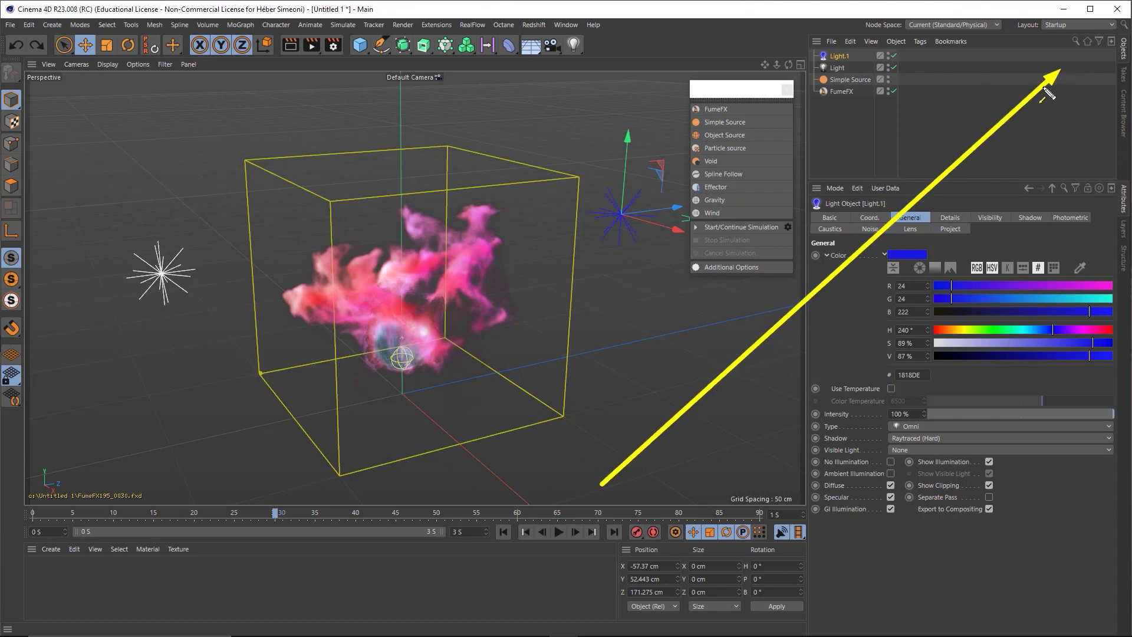